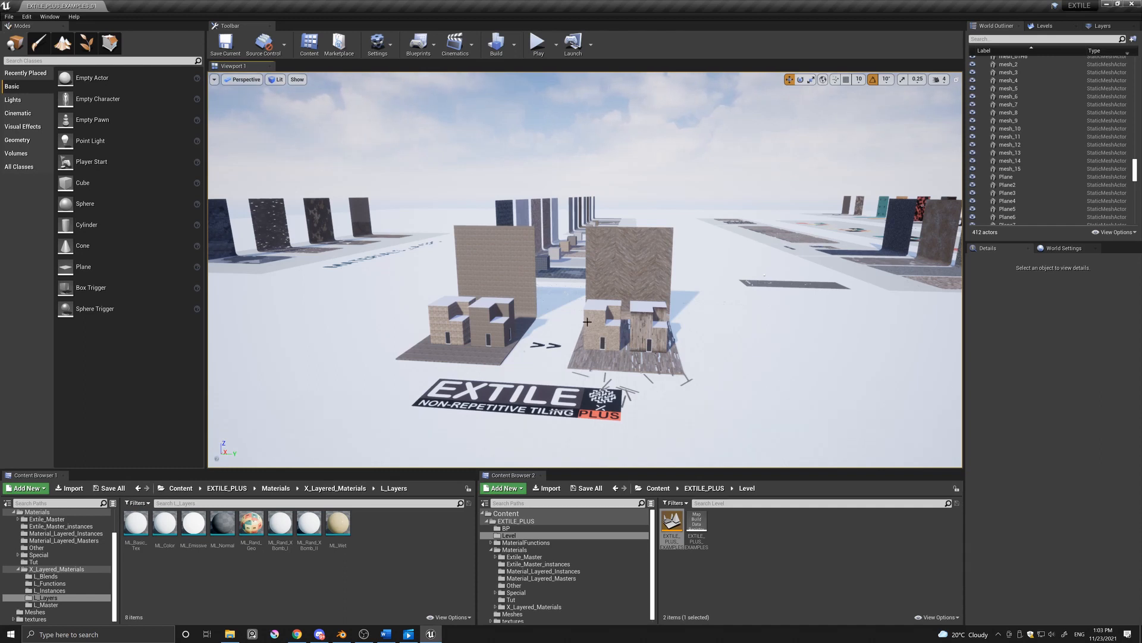
Step: Search the project settings for "layers" and check the Support Material Layers rendering option
left_click(27, 16)
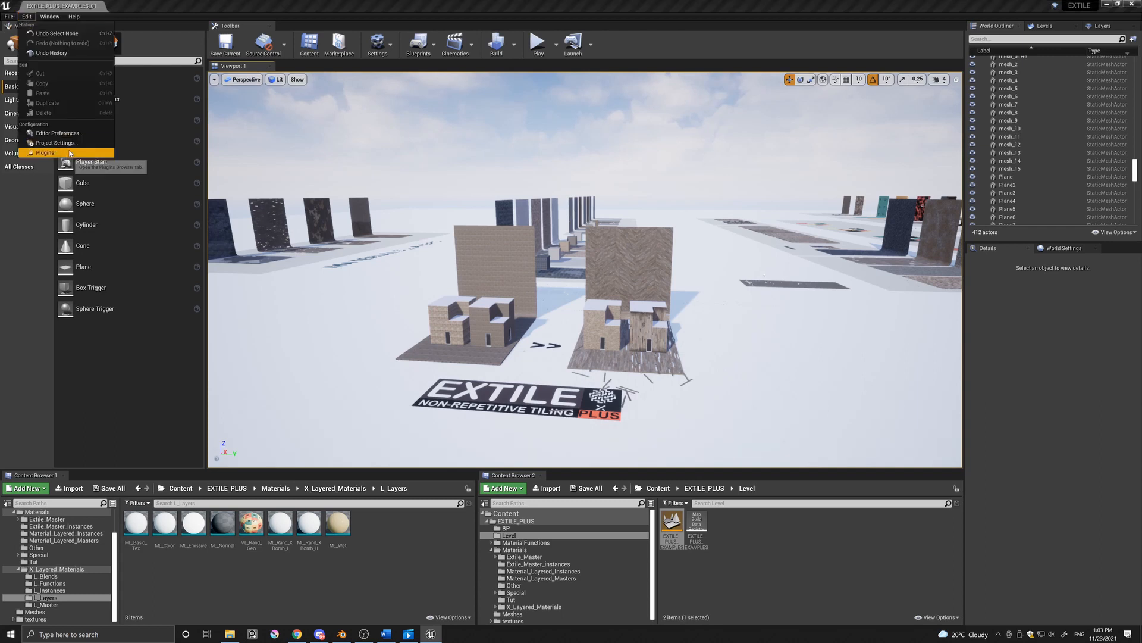
left_click(45, 152)
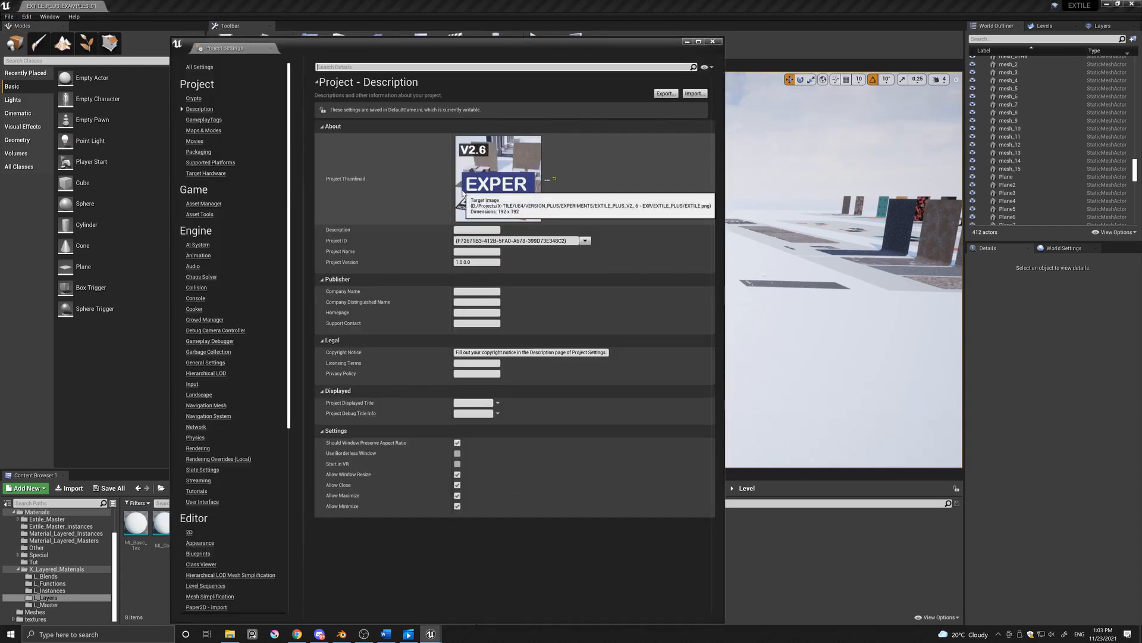
left_click_drag(479, 46, 493, 22)
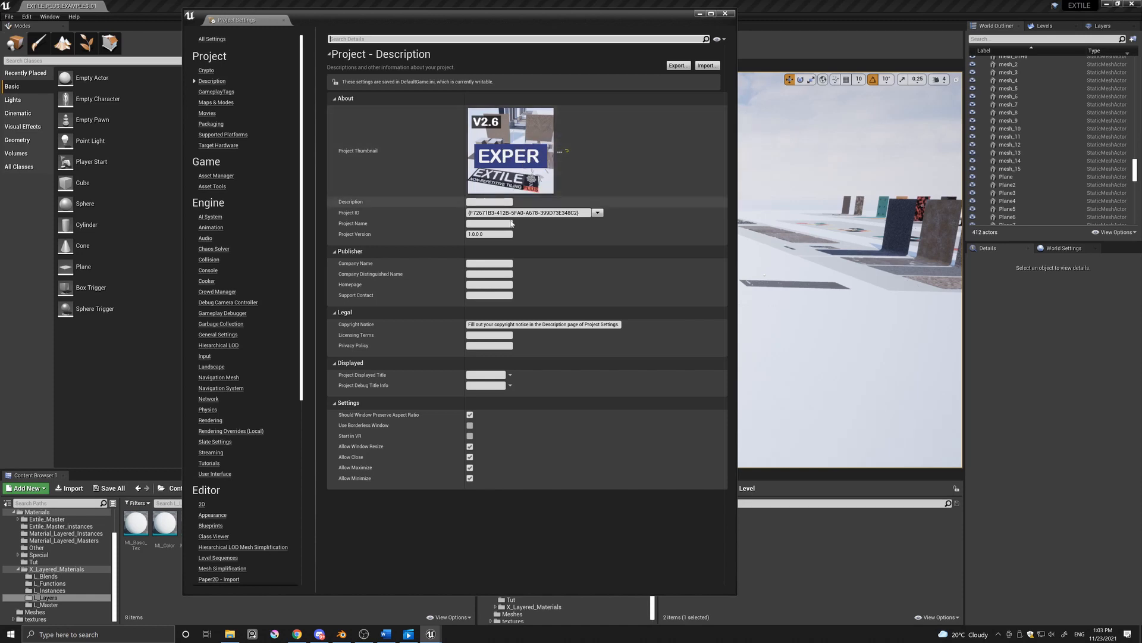
left_click(213, 420)
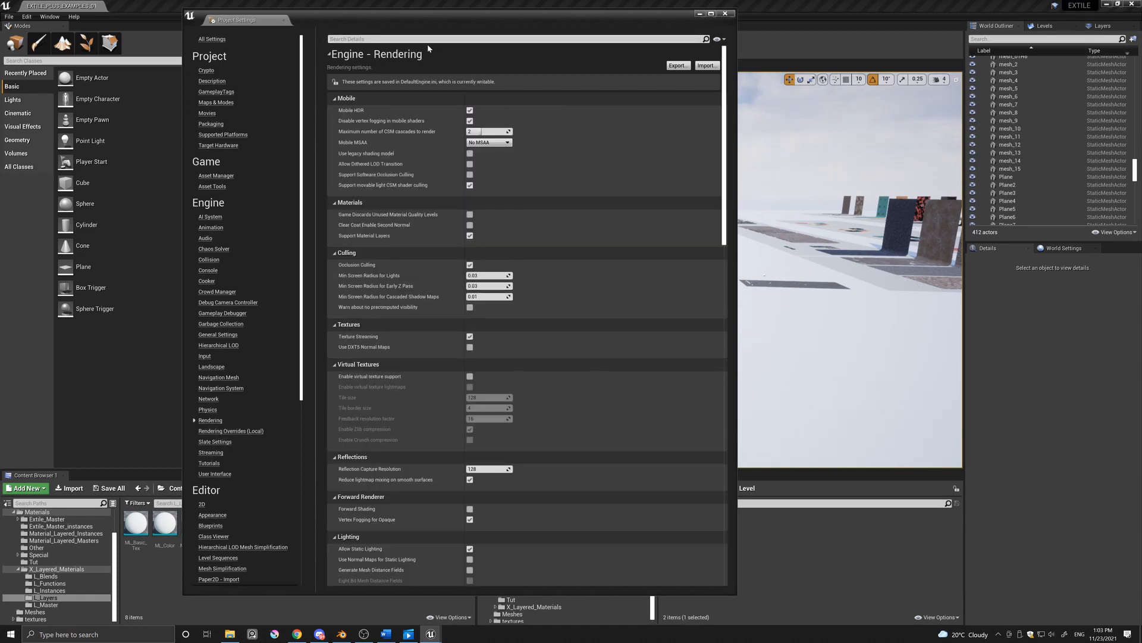
type("layers")
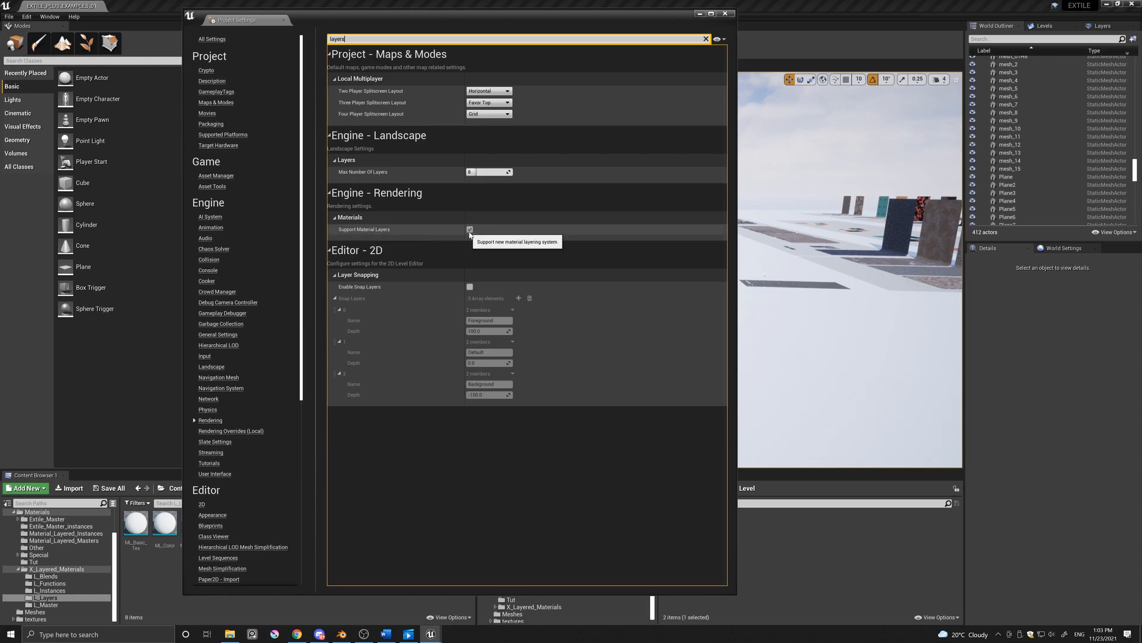
left_click(728, 13)
Step: Focus the level view on the Material_Layers example panels and examine their layered surfaces
right_click_drag(484, 240, 419, 240)
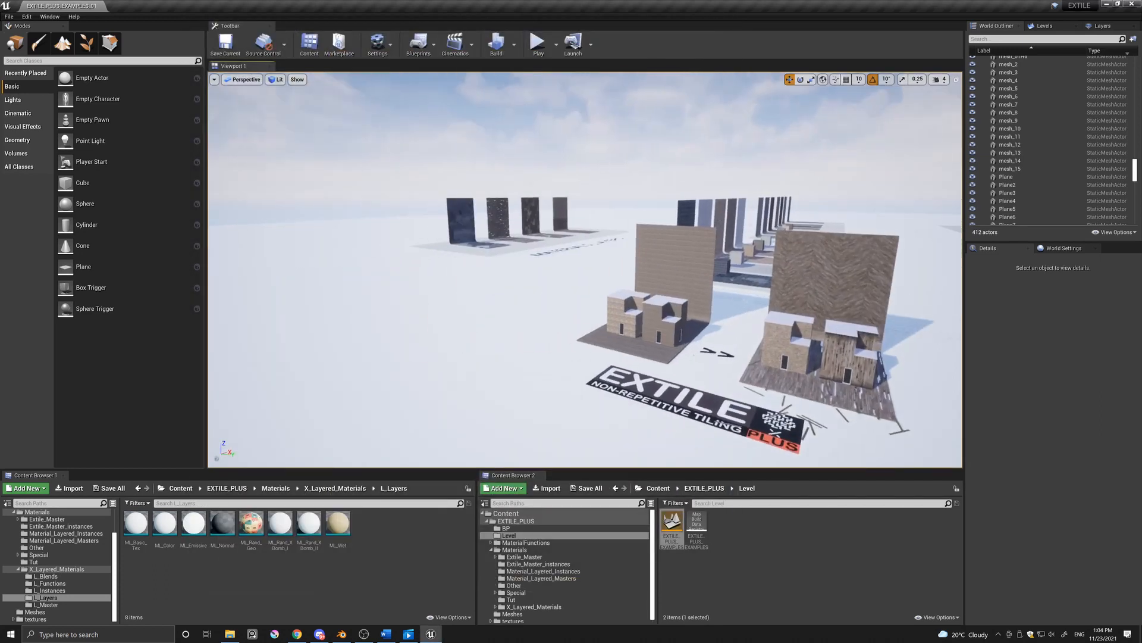
left_click(484, 253)
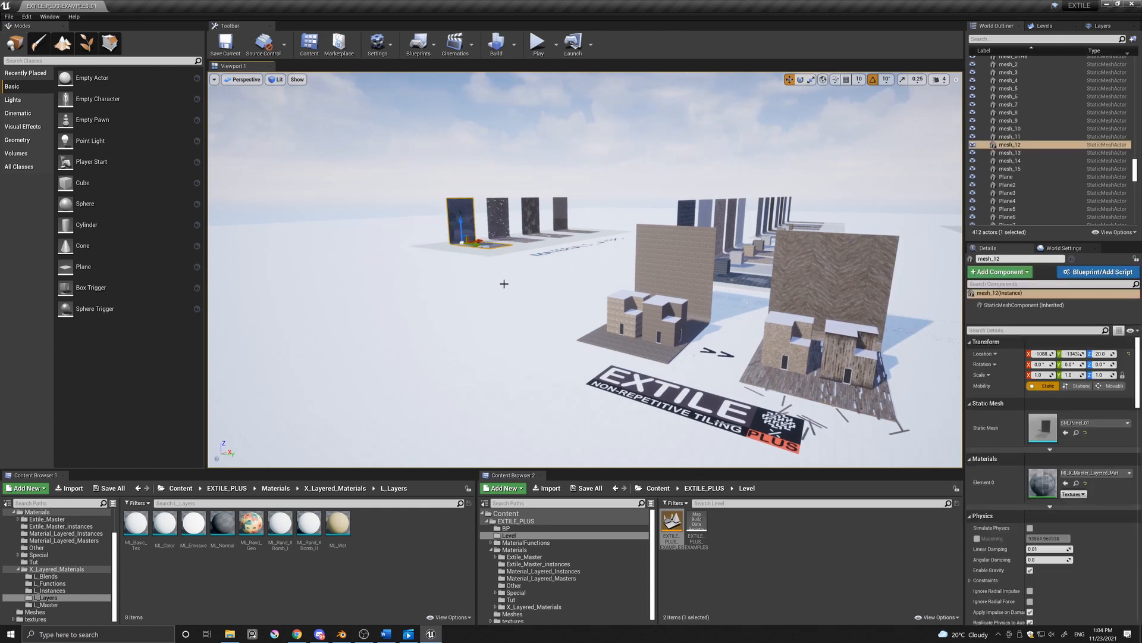
scroll(496, 258, "up", 2)
scroll(496, 257, "down", 2)
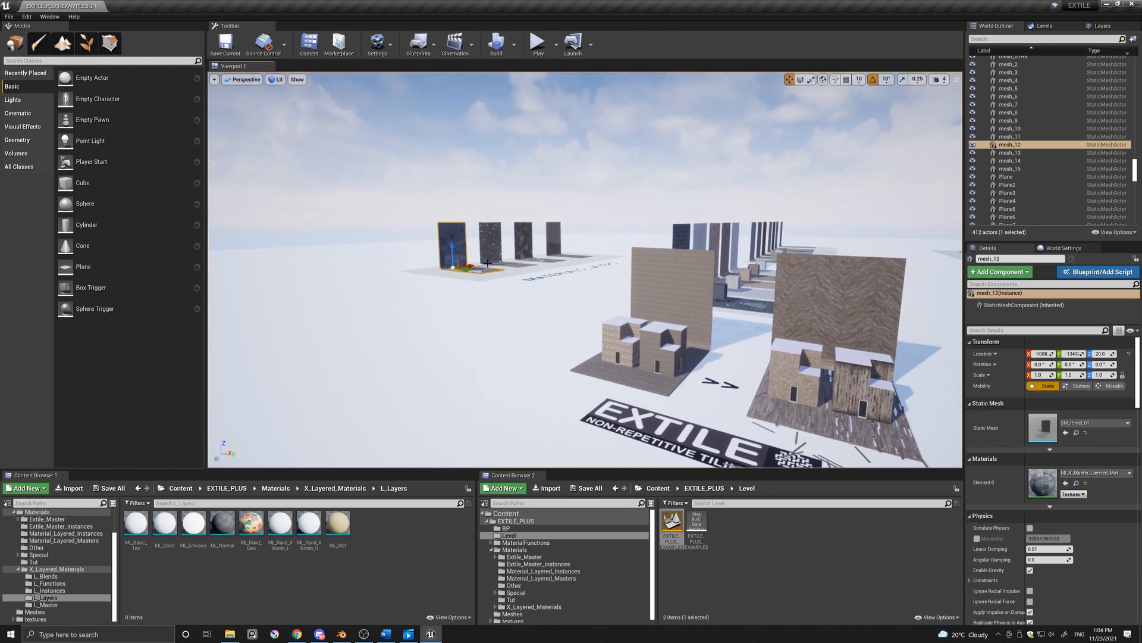
key("f")
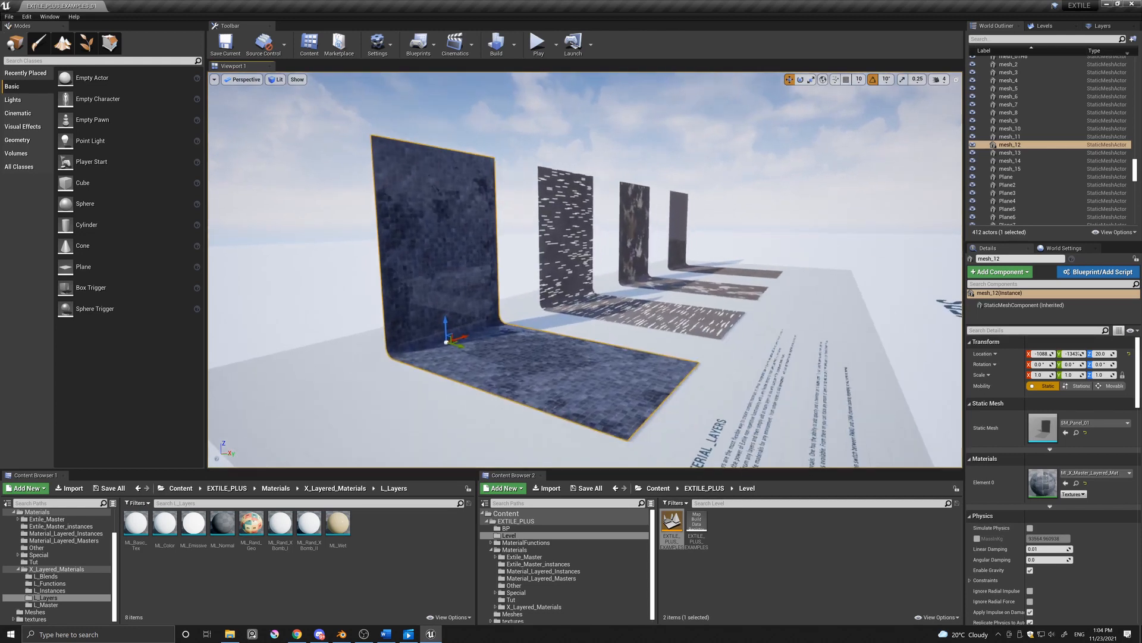
right_click_drag(815, 347, 821, 347)
key("Escape")
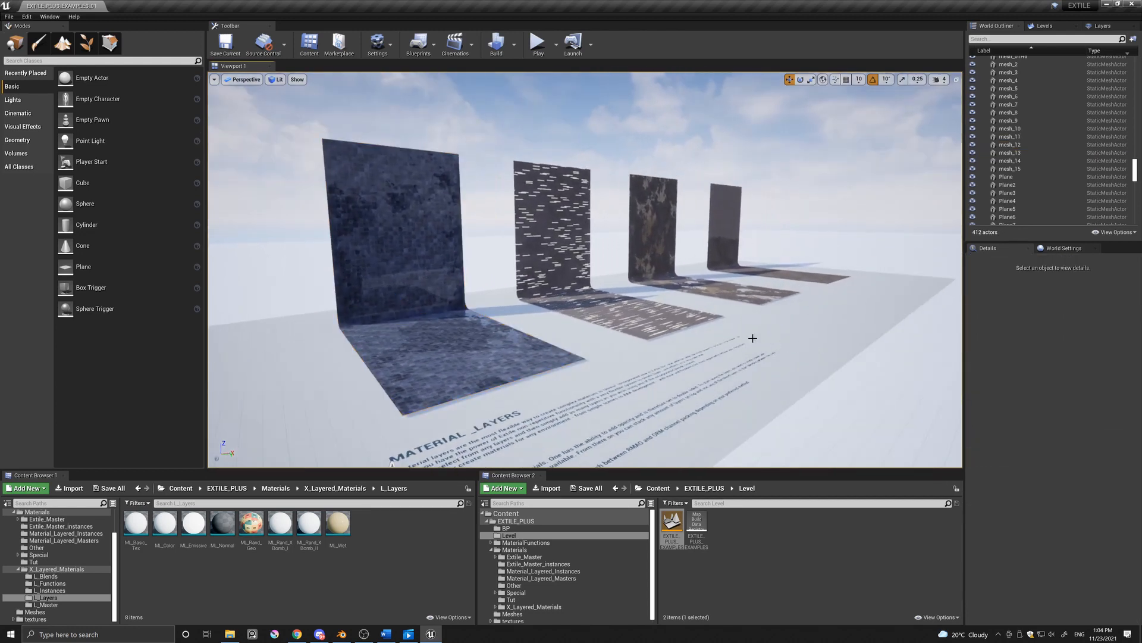
mouse_move(722, 332)
right_mouse_down()
mouse_move(694, 328)
mouse_move(718, 329)
right_mouse_up()
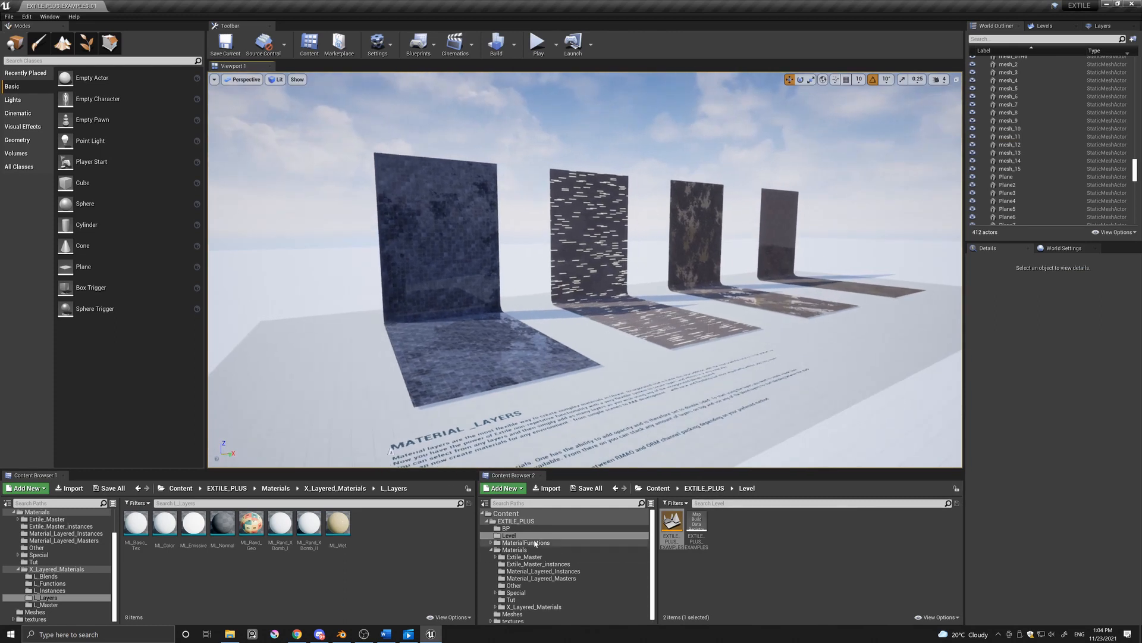
Step: Open the X_Layered_Materials folder inside EXTILE_PLUS/Materials in the second content browser
left_click(529, 543)
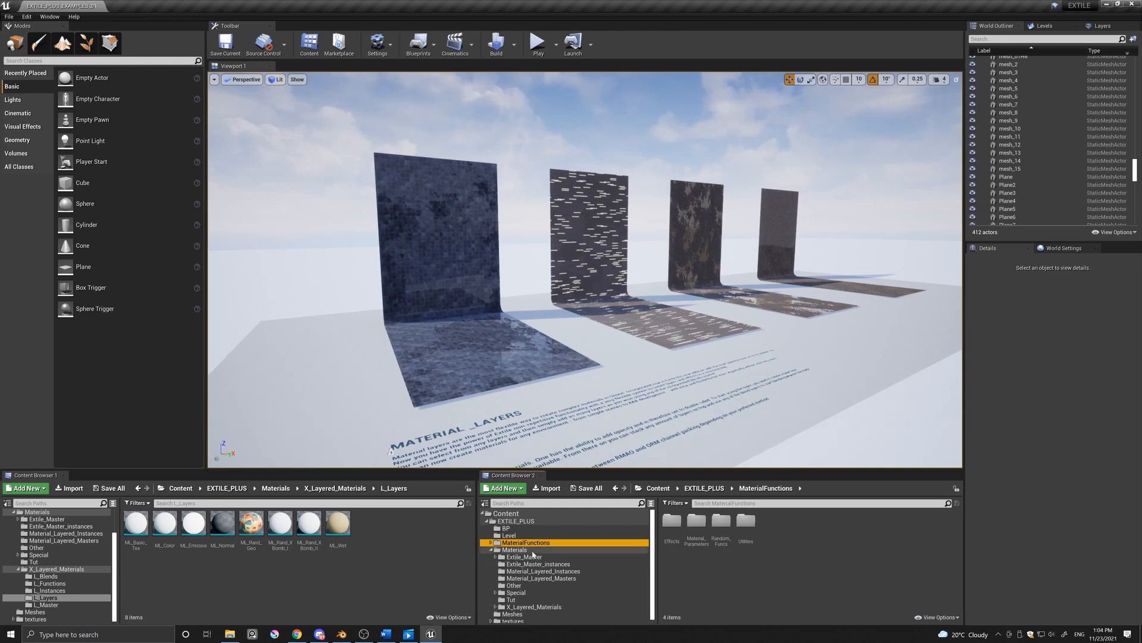
left_click(516, 549)
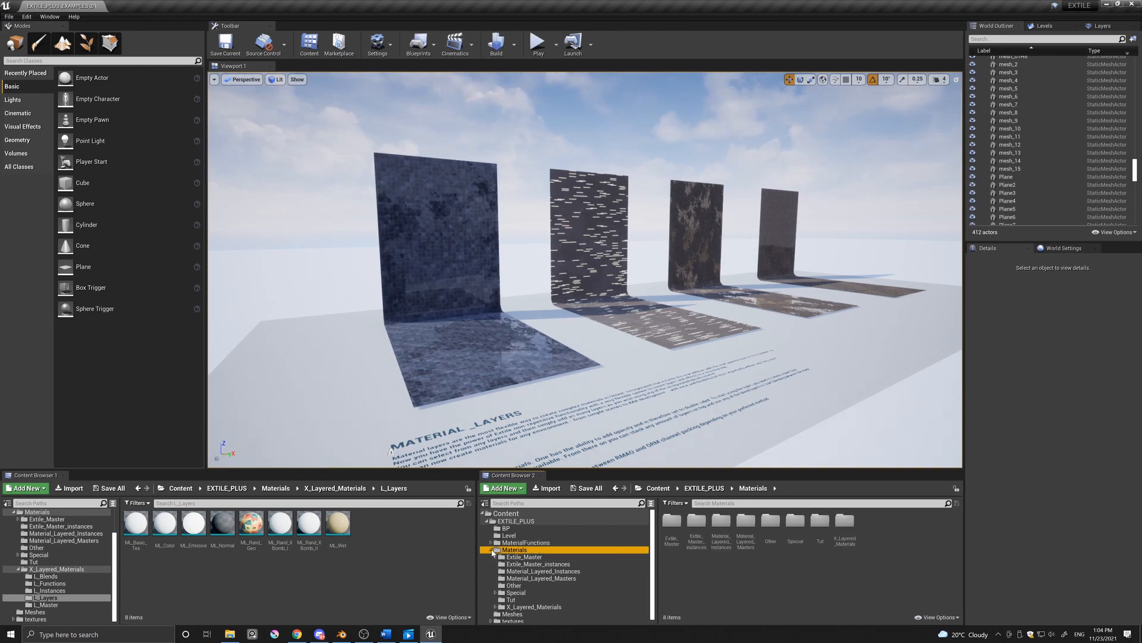
left_click(491, 551)
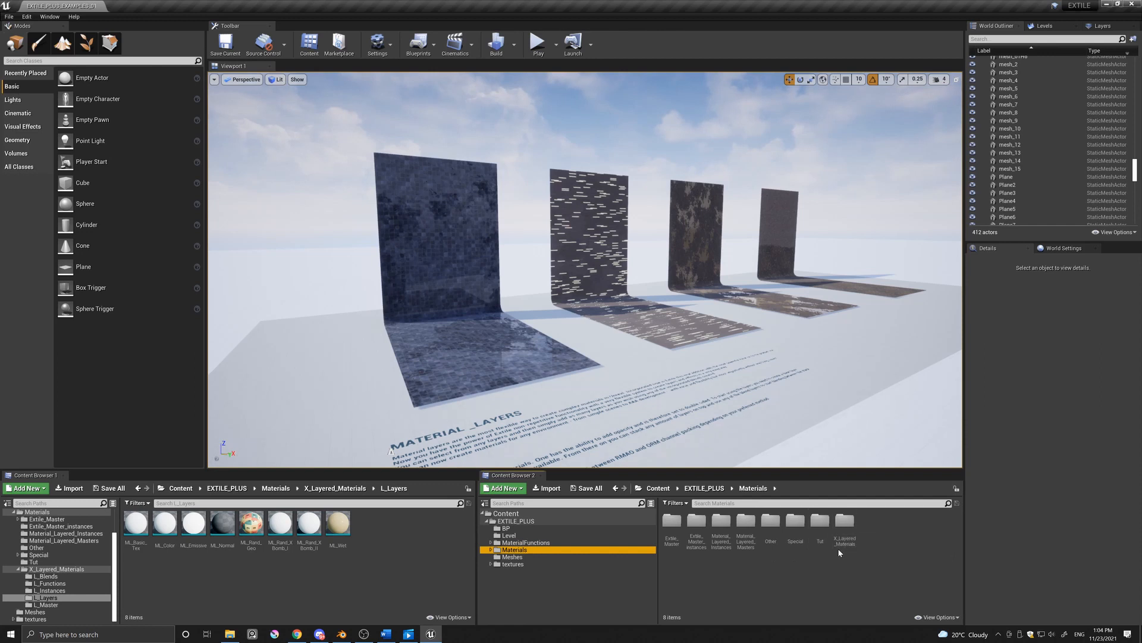
left_click(848, 522)
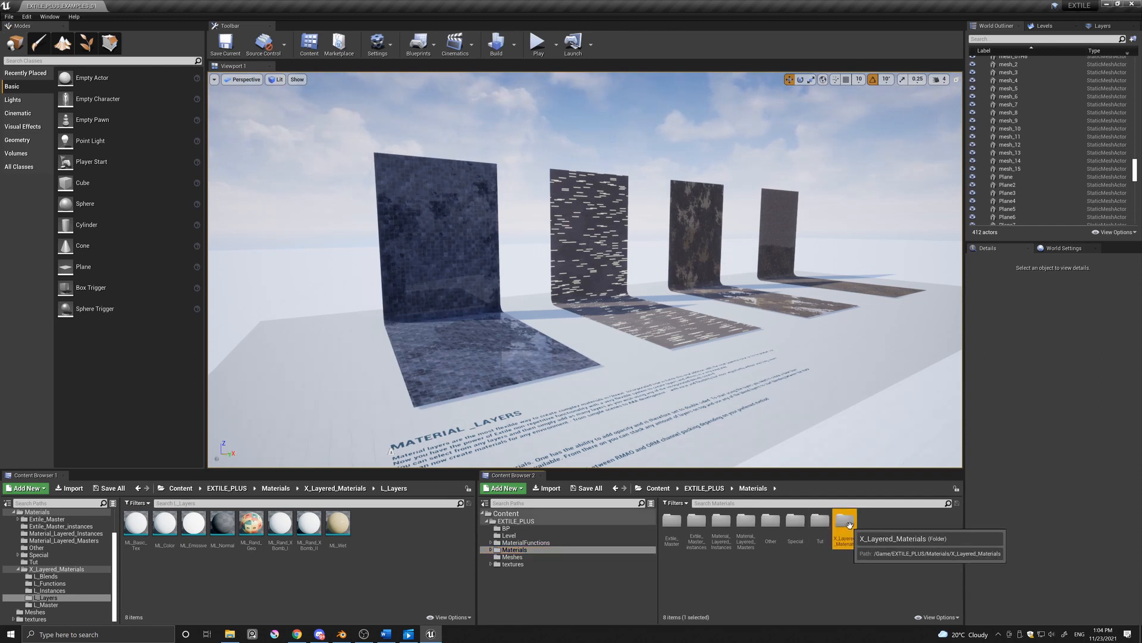
double_click(847, 523)
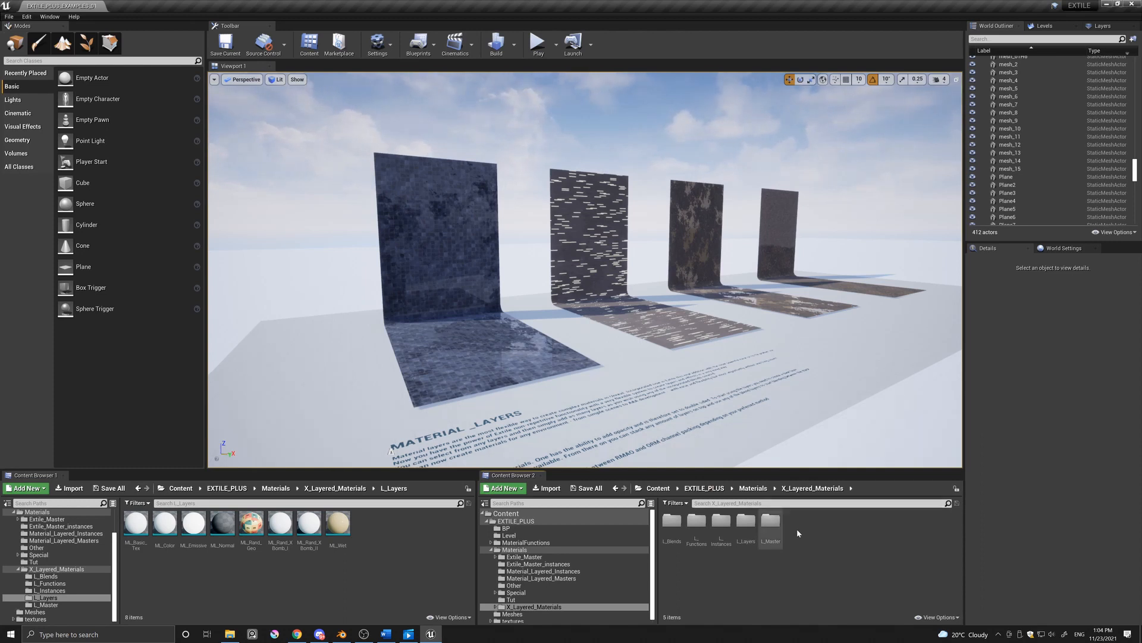
Step: Look through the master materials in L_Master, the material layers in L_Layers and the blends in L_Blends
left_click(769, 523)
double_click(769, 522)
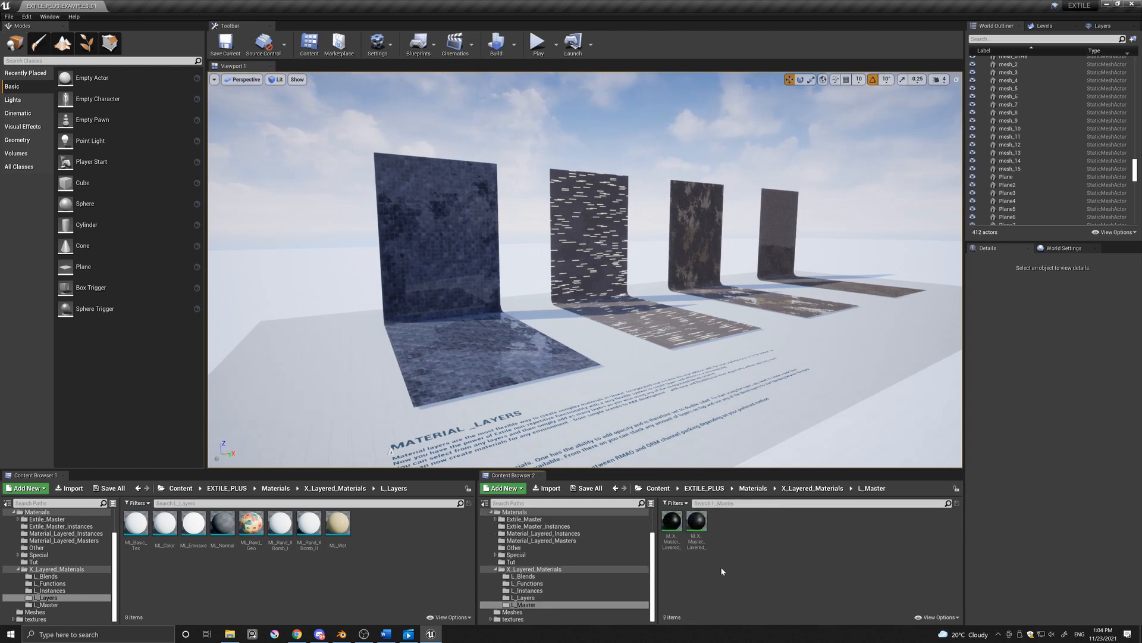
left_click(697, 521)
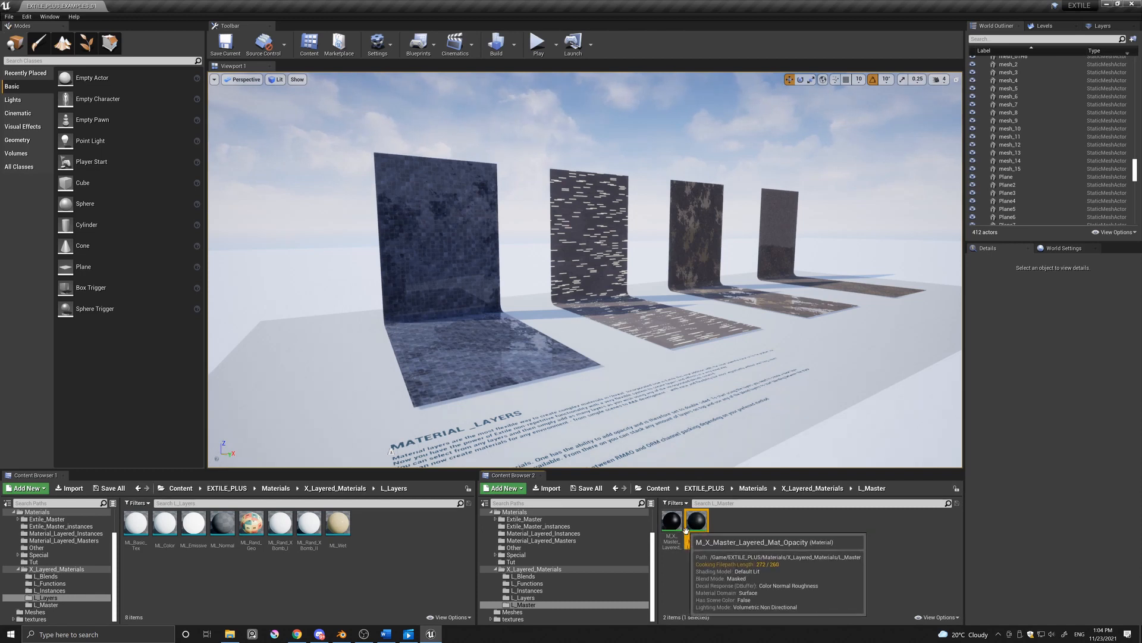
left_click(531, 598)
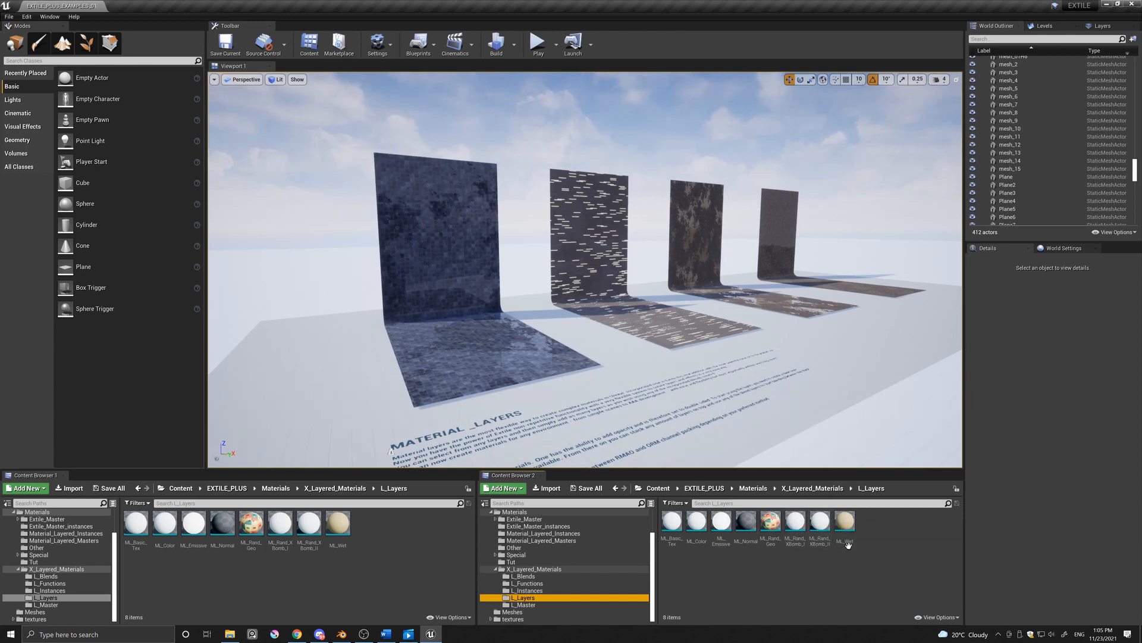
left_click(544, 575)
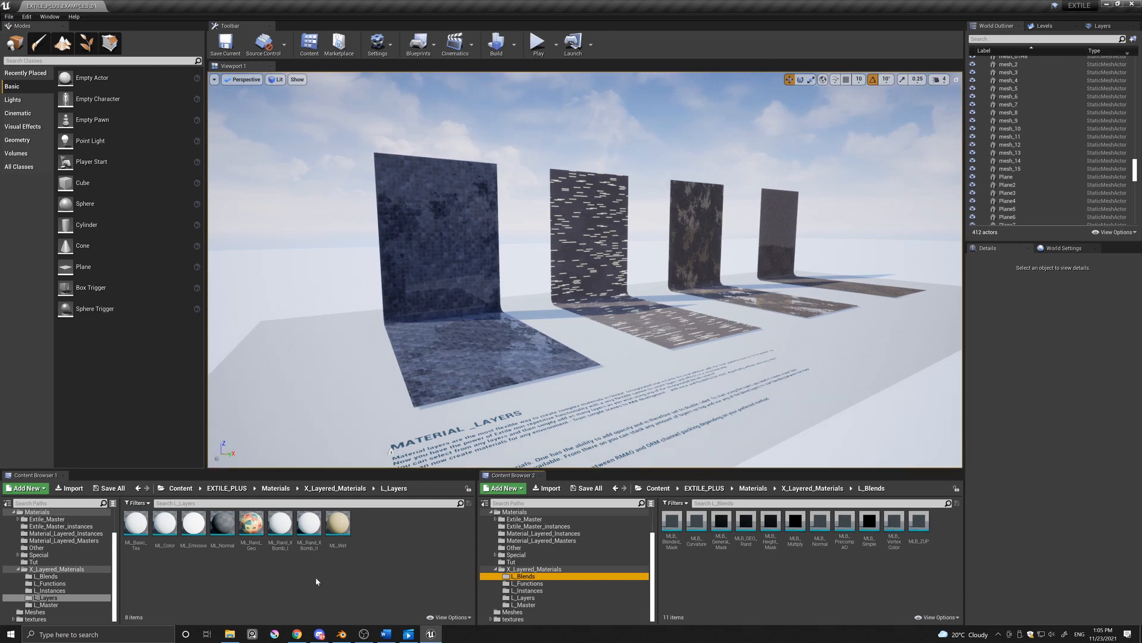
Step: Open the material instance NewMaterial_Inst from the Tut folder with its details shown, and briefly inspect its parent NewMaterial
left_click(515, 561)
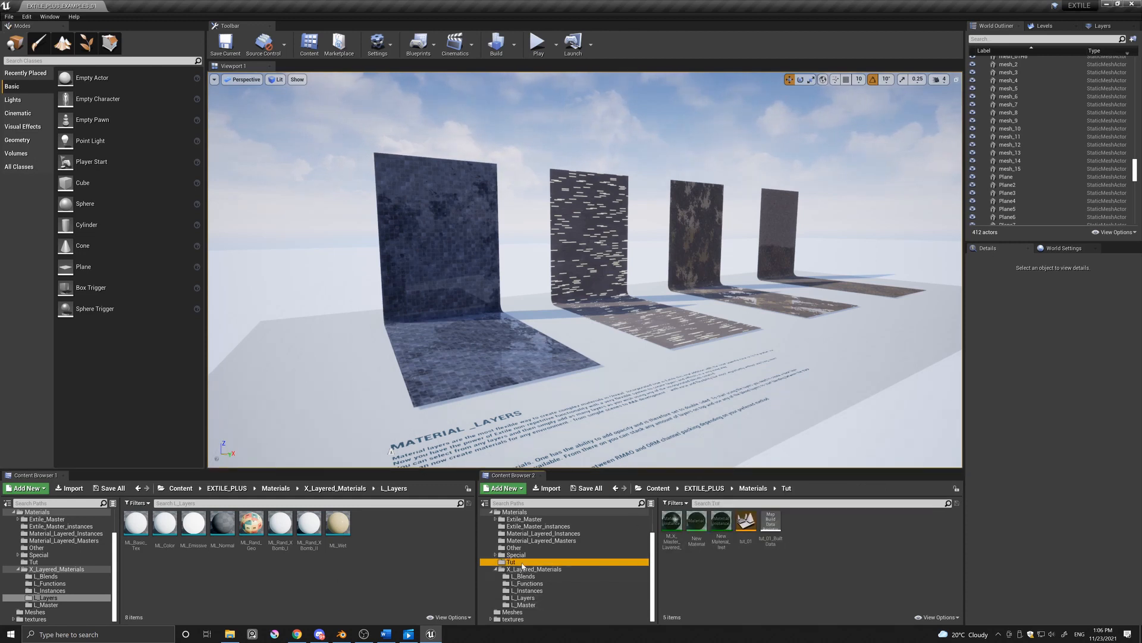
double_click(722, 523)
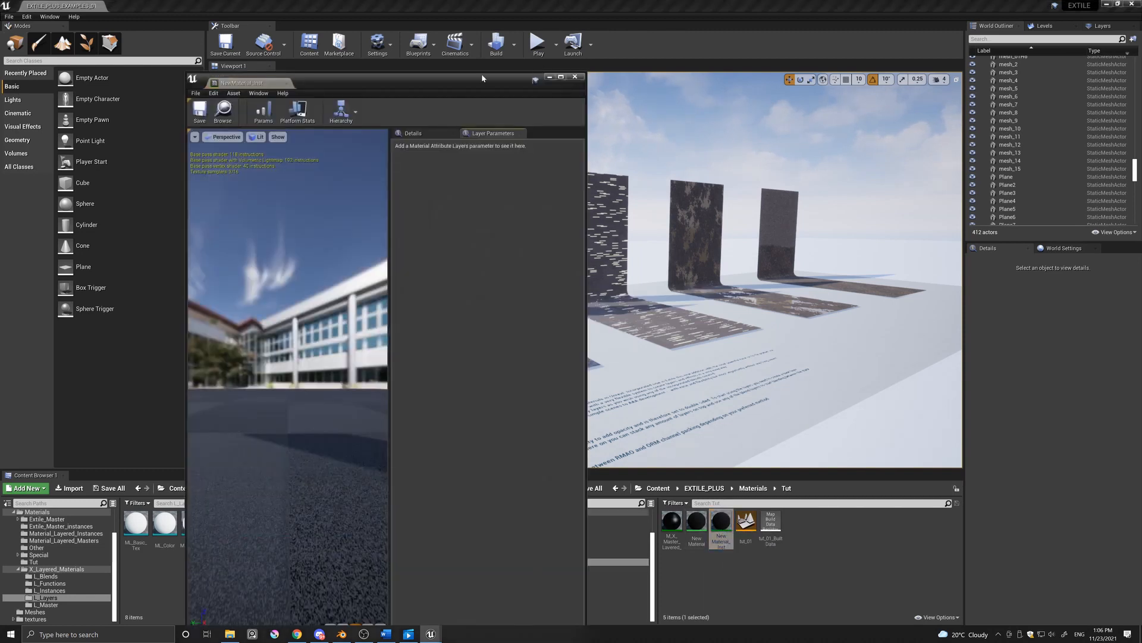
left_click_drag(481, 76, 361, 43)
left_click(534, 128)
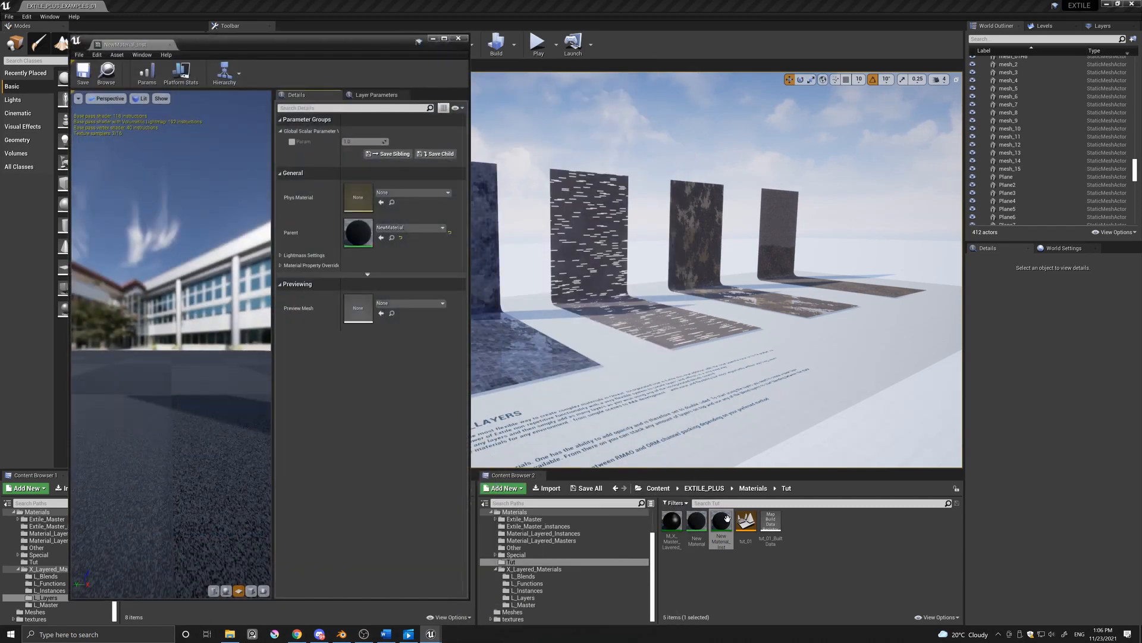
double_click(696, 522)
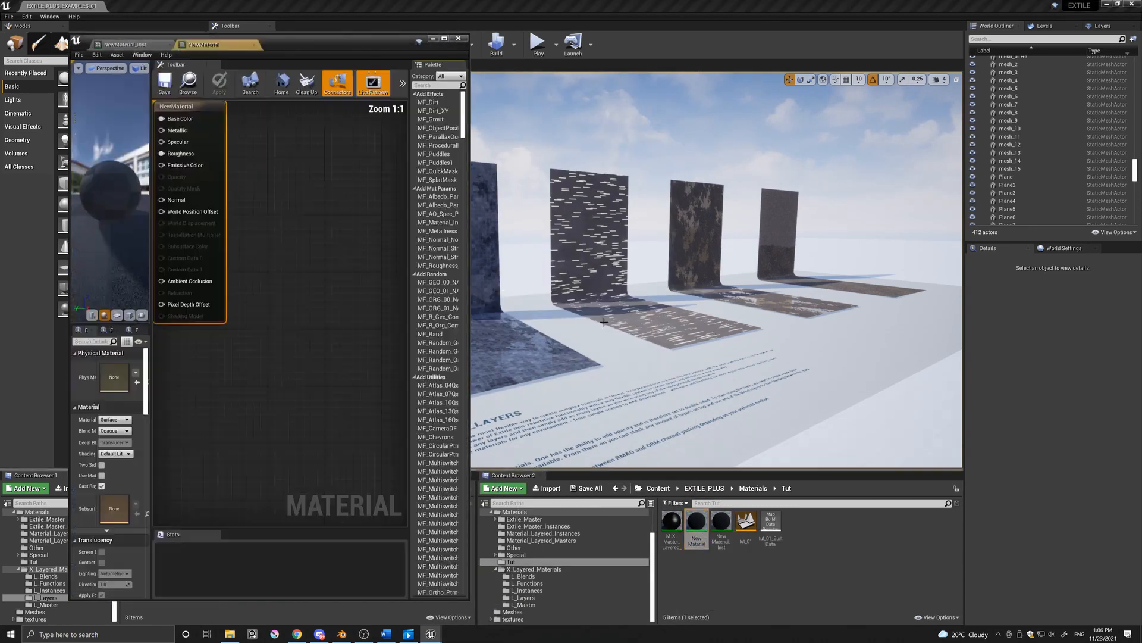
left_click(254, 44)
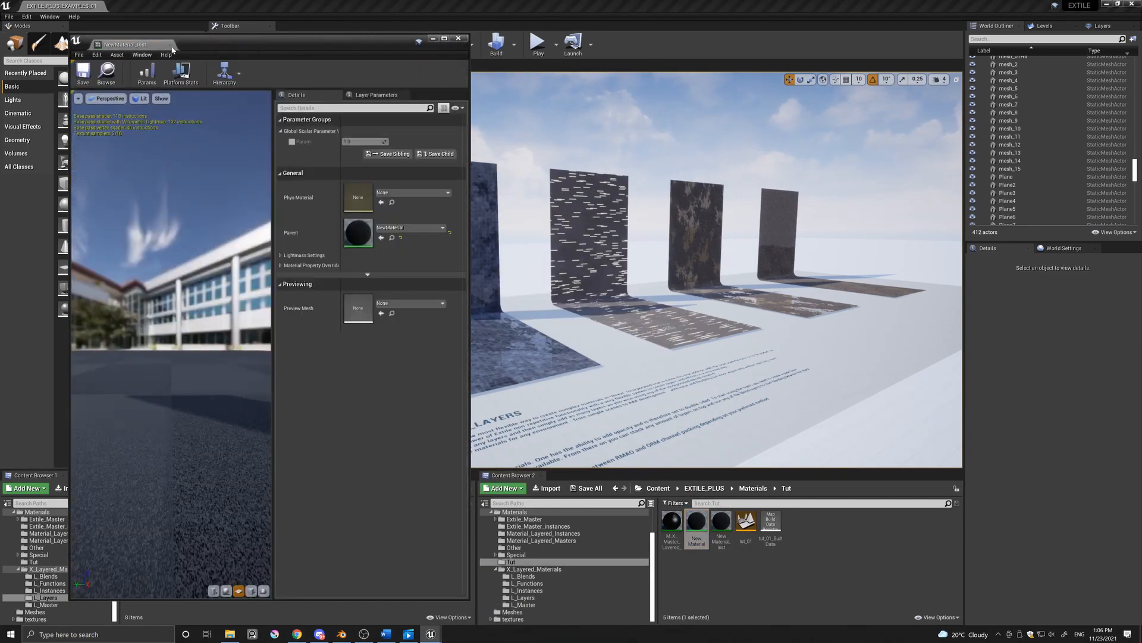
Step: Set the parent of NewMaterial_Inst to M_X_Master_Layered_Mat from the L_Master folder
left_click(722, 522)
left_click(411, 227)
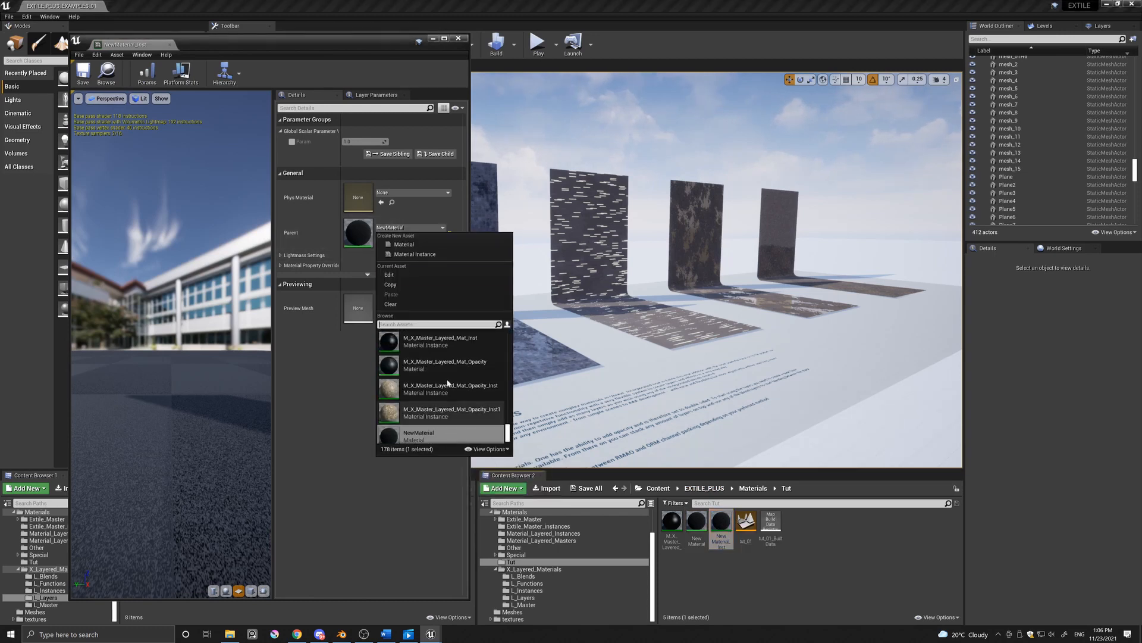
left_click_drag(340, 43, 831, 63)
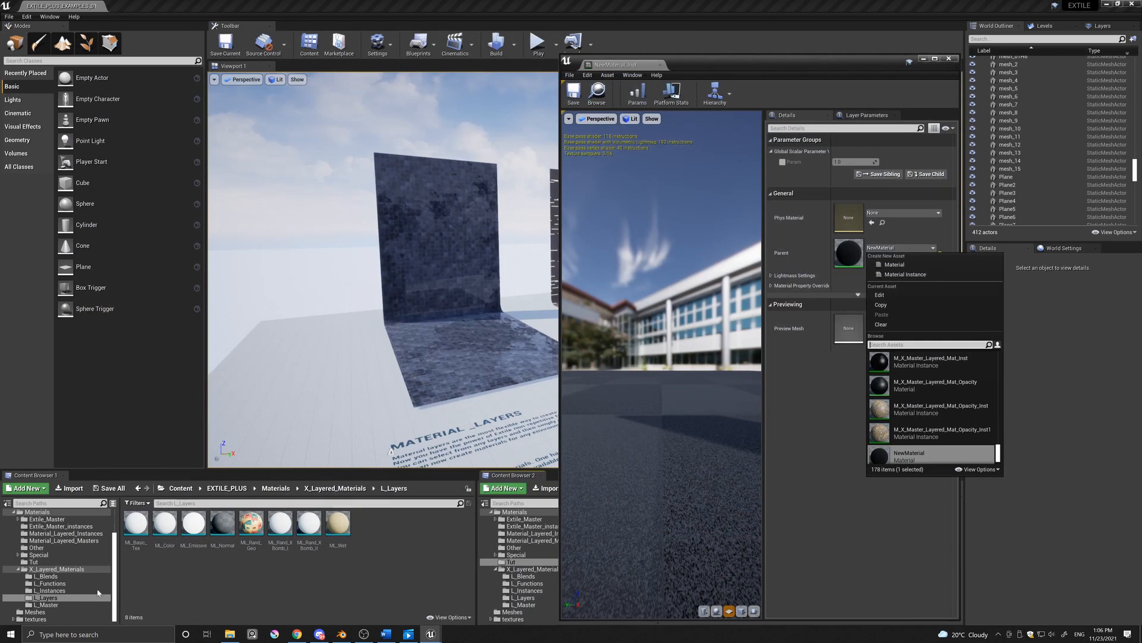
left_click(49, 605)
left_click(138, 525)
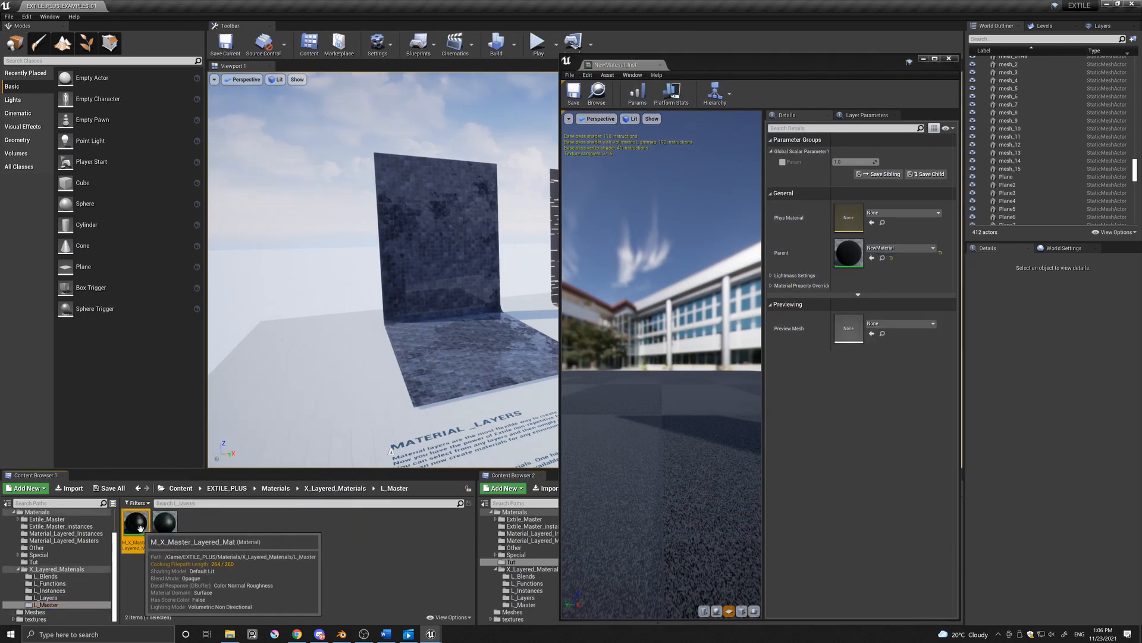
left_click(871, 257)
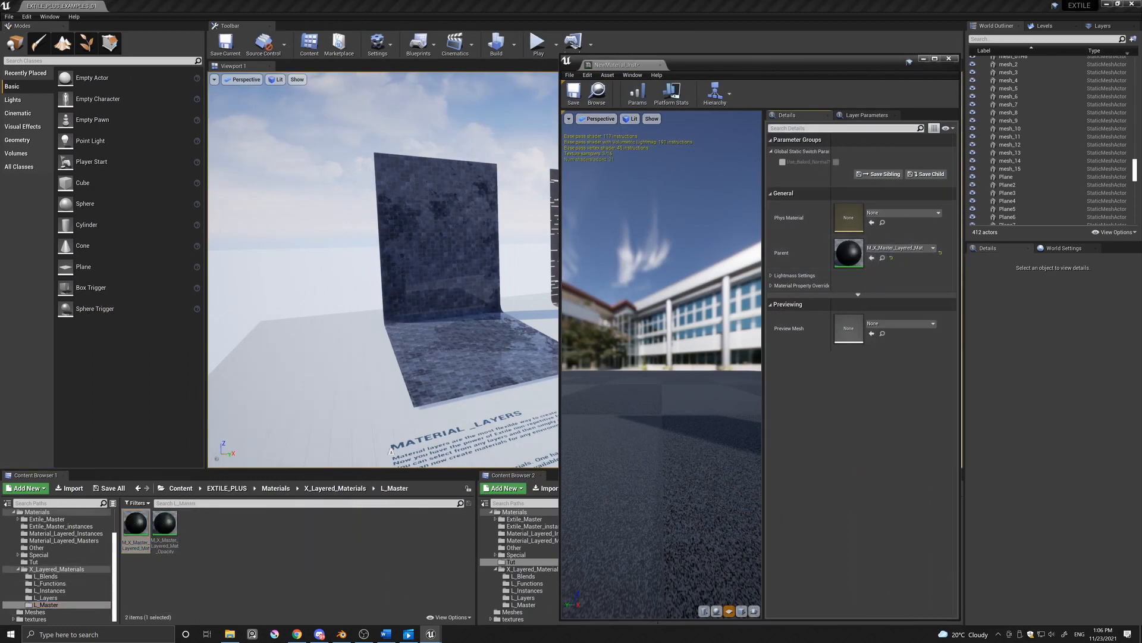
Step: Show the layer parameters of NewMaterial_Inst and widen the area that lists its layers
left_click(871, 115)
left_click_drag(859, 62, 894, 49)
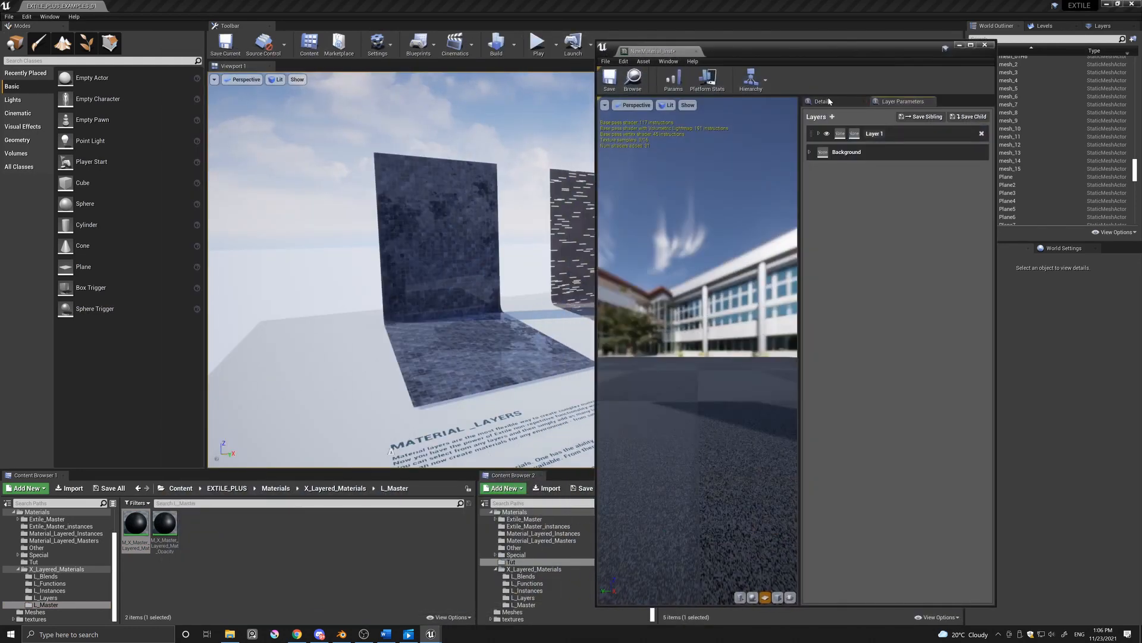
left_click_drag(801, 158, 738, 157)
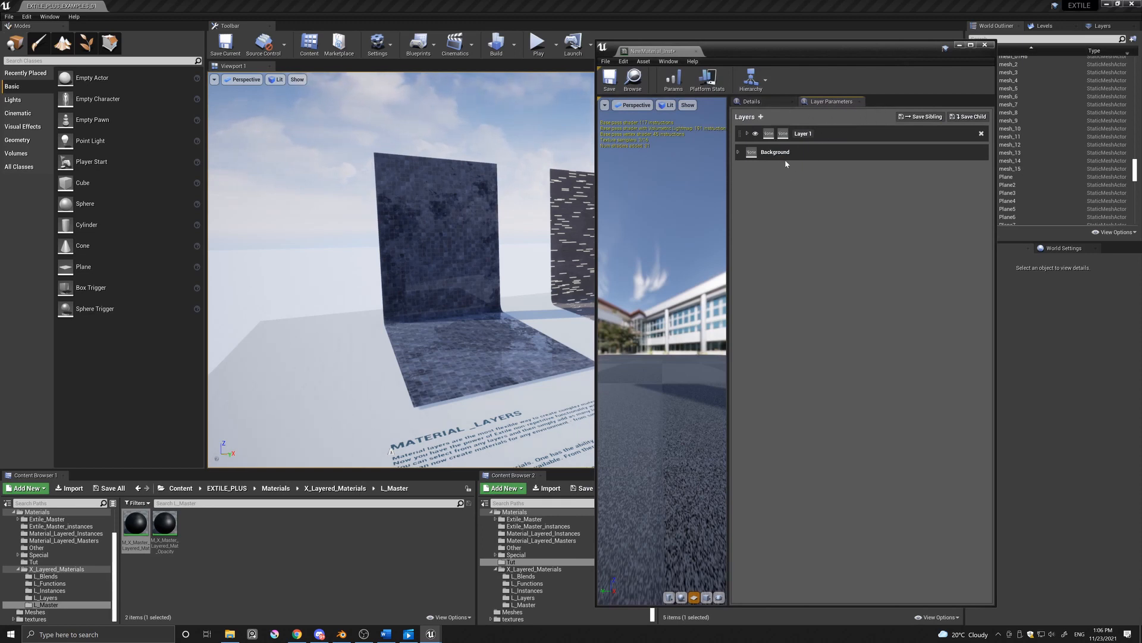
Step: Expand the Background layer and set its layer asset to ML_Basic_Tex
left_click(739, 153)
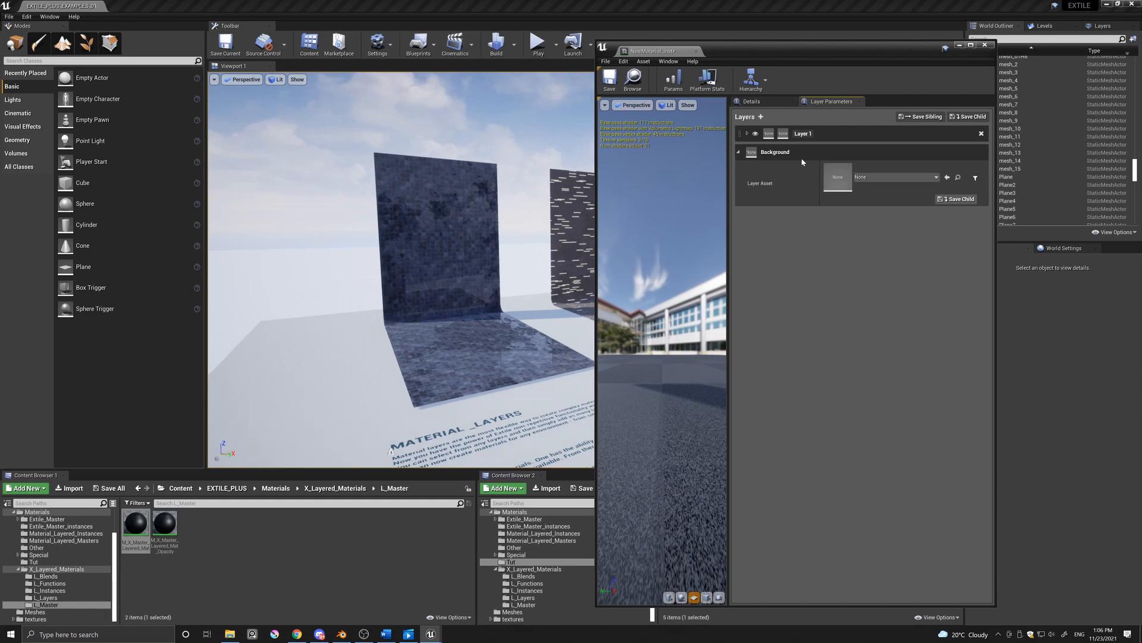
left_click(879, 178)
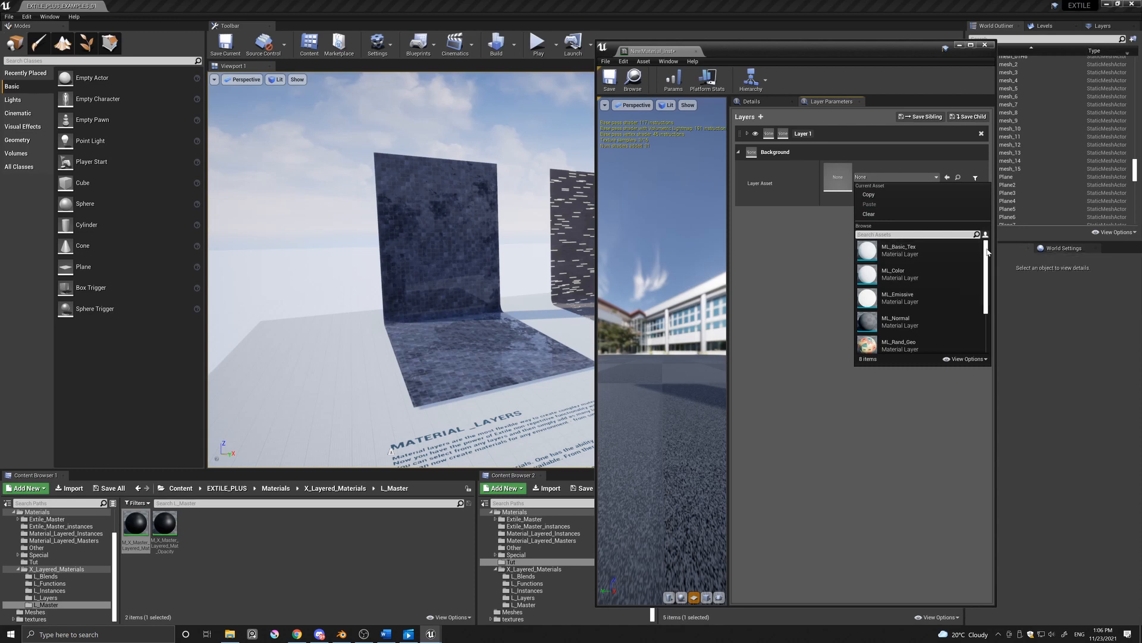
mouse_move(986, 250)
left_mouse_down()
mouse_move(981, 293)
mouse_move(982, 245)
left_mouse_up()
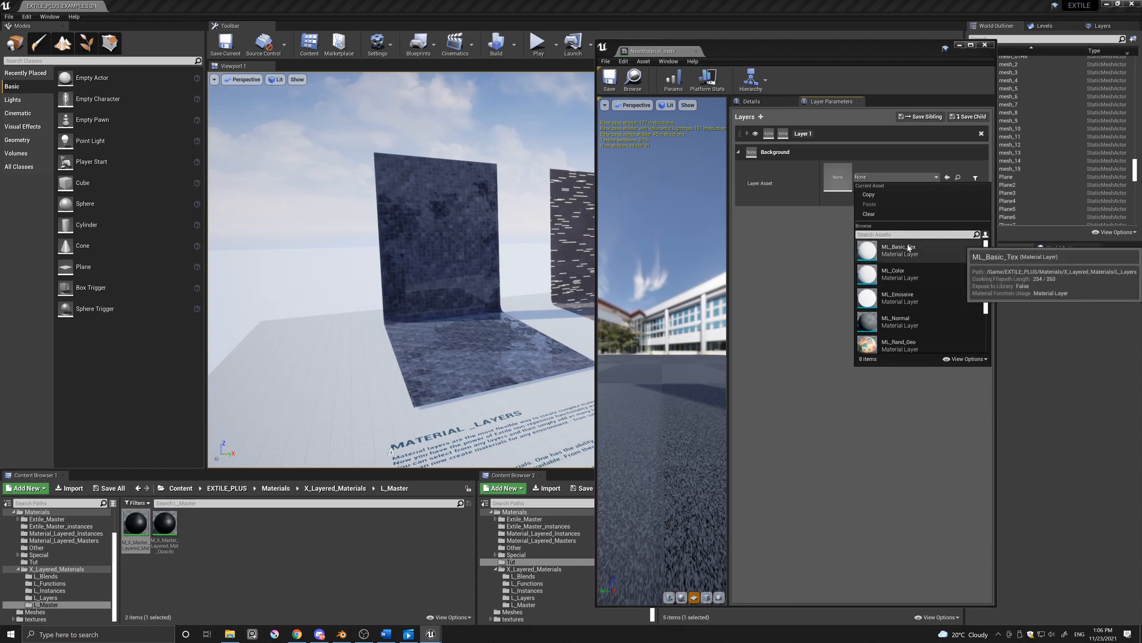
mouse_move(989, 249)
left_mouse_down()
mouse_move(991, 263)
mouse_move(988, 243)
left_mouse_up()
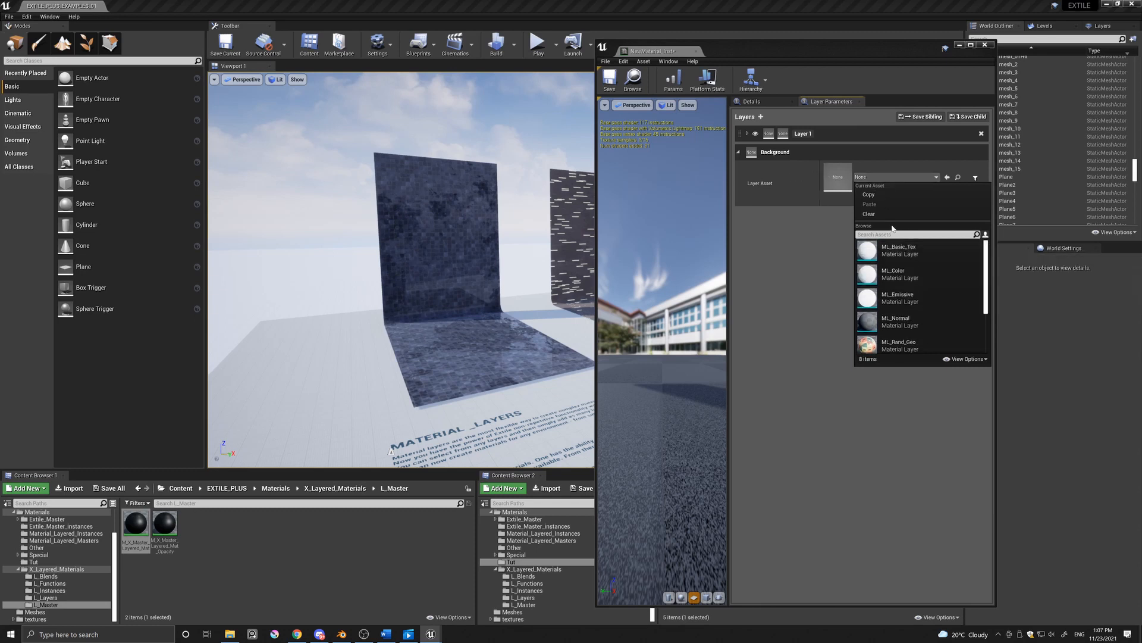
left_click(908, 255)
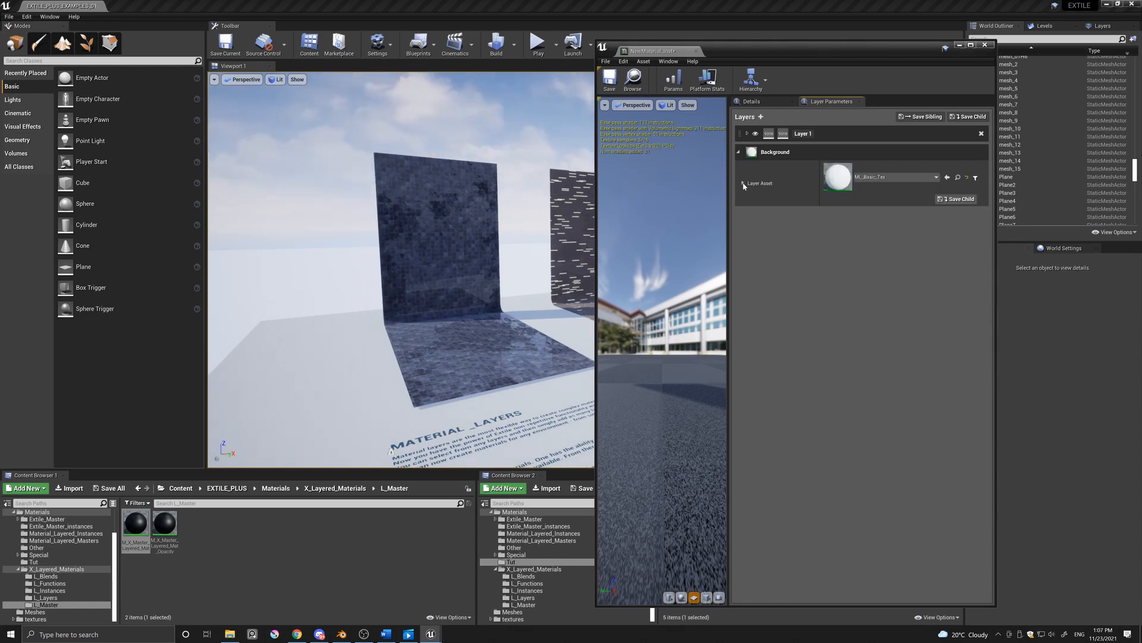
Step: Expand the Background layer's 00_Initial_Setup, 01_Albedo, 02_CP and 03_Normal parameters and enable the Switch to ORM? override
left_click(742, 183)
left_click(748, 210)
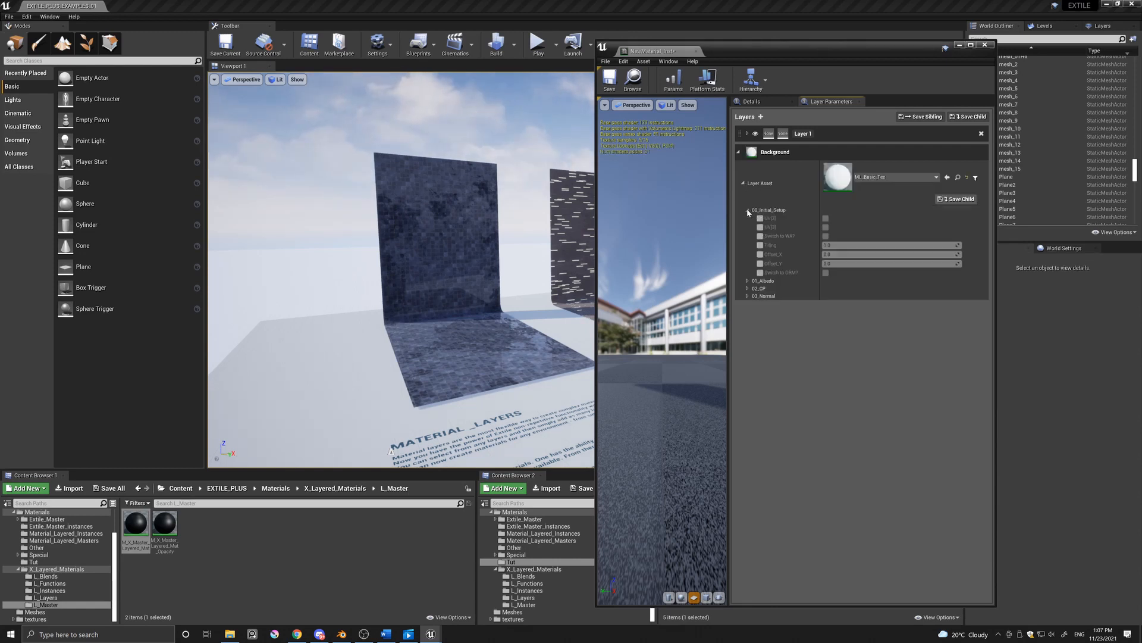
left_click(748, 281)
left_click(748, 440)
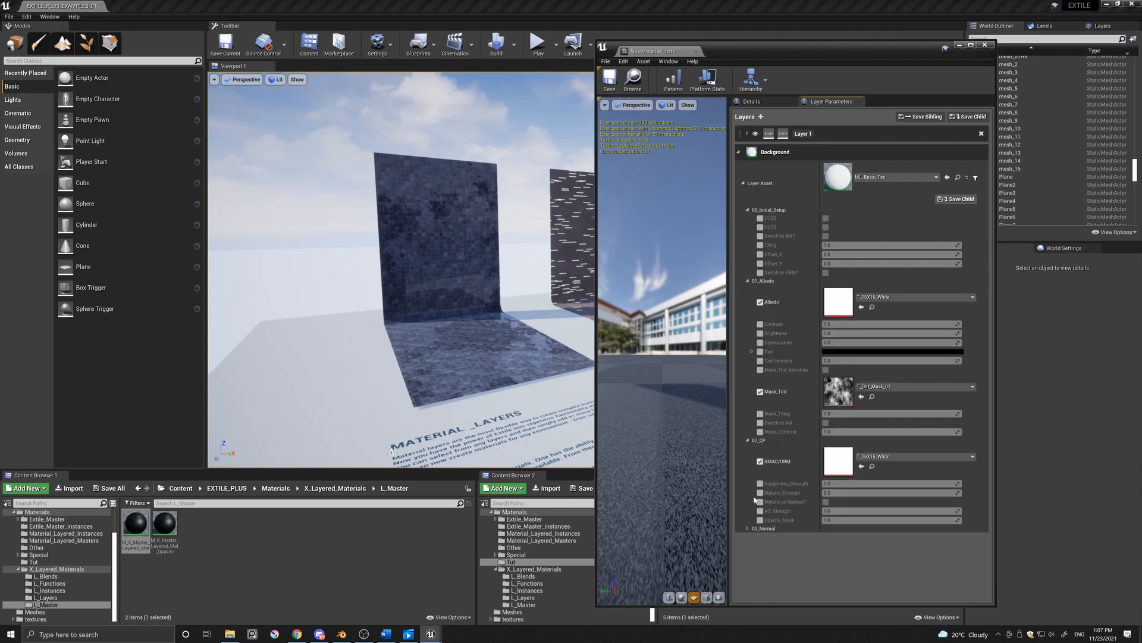
left_click(748, 528)
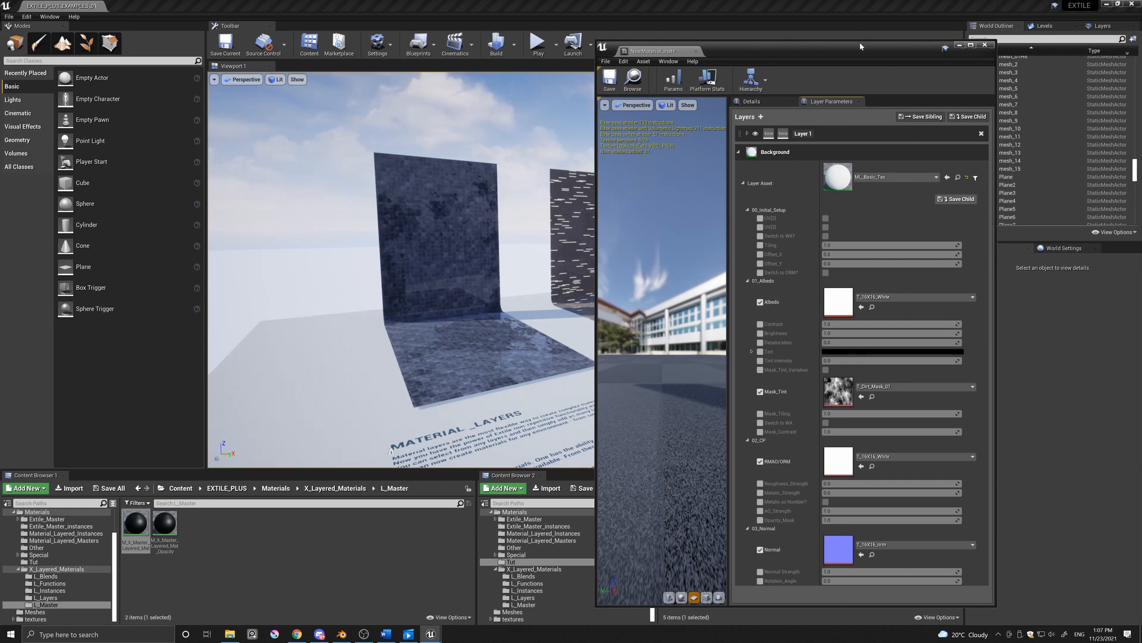
mouse_move(862, 48)
left_mouse_down()
mouse_move(839, 16)
mouse_move(852, 38)
left_mouse_up()
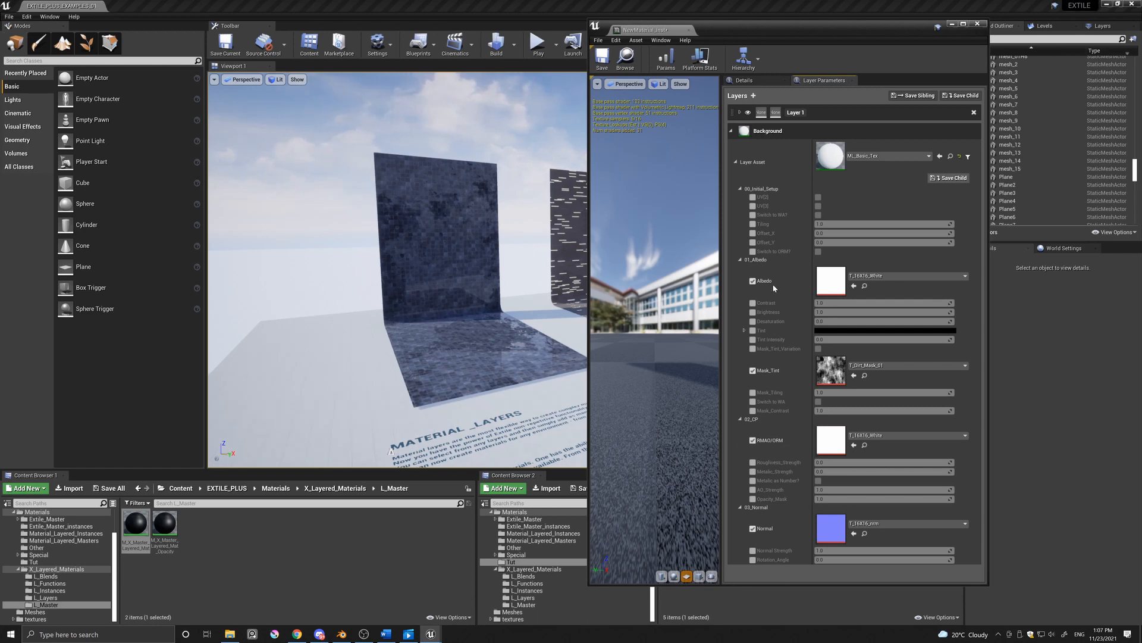
left_click(753, 251)
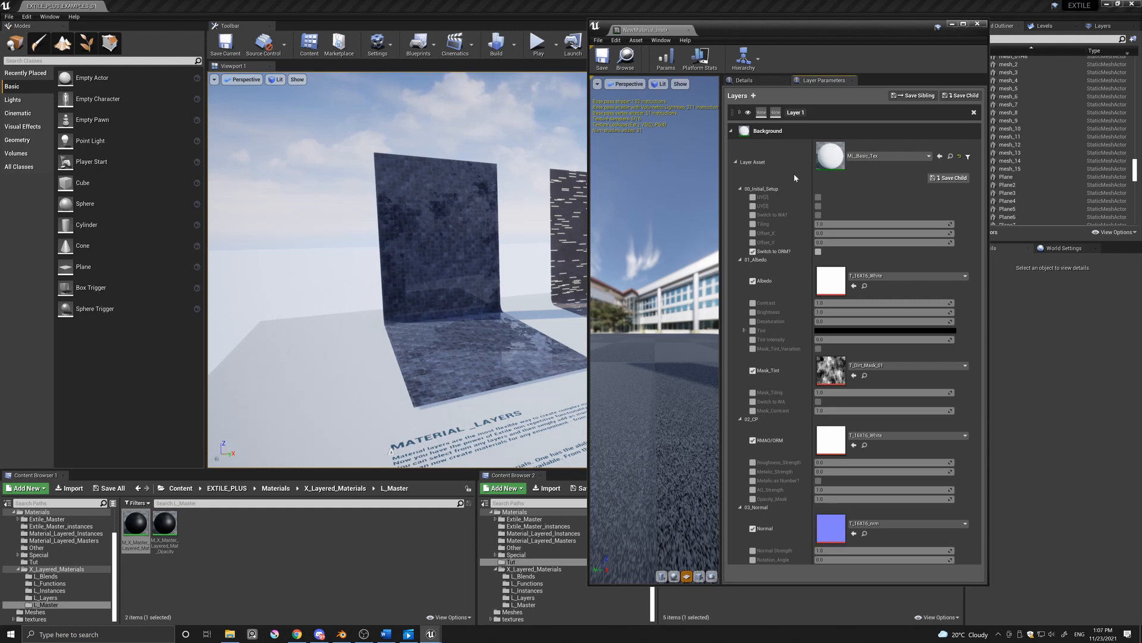
Step: Change the Background layer asset to ML_Color and enable its Color parameter override
left_click(887, 155)
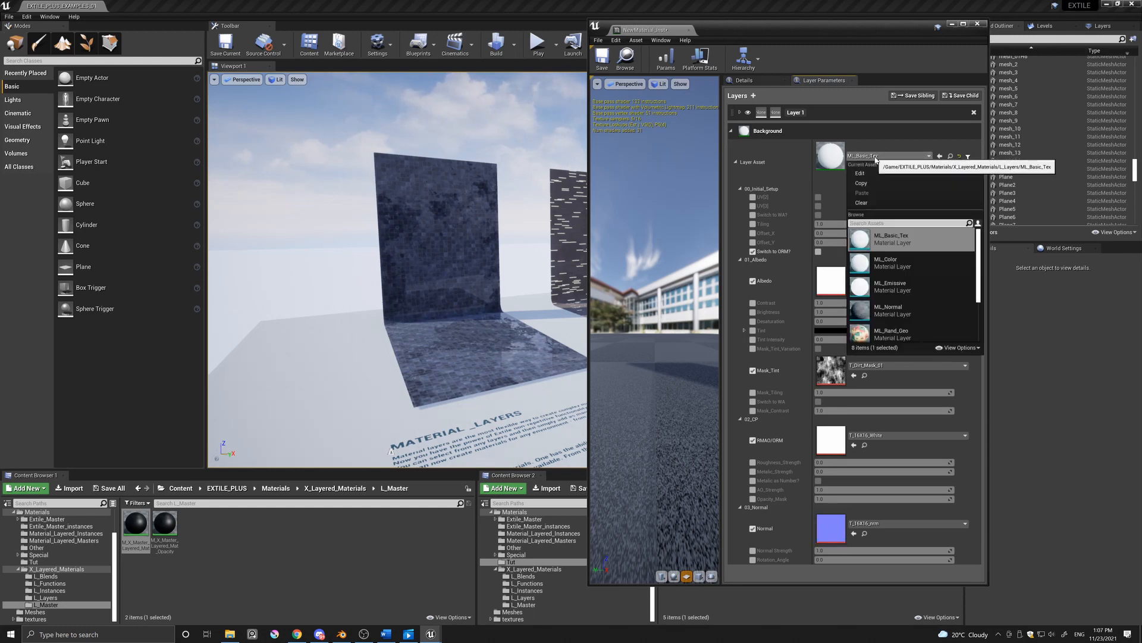
left_click(876, 260)
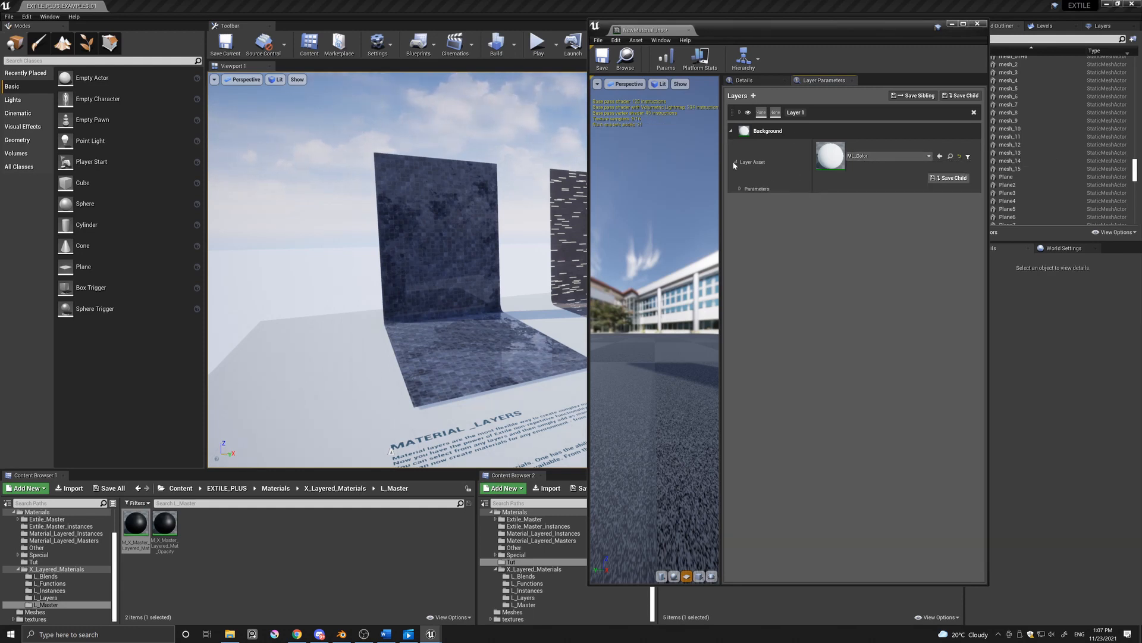
left_click(740, 189)
left_click(753, 197)
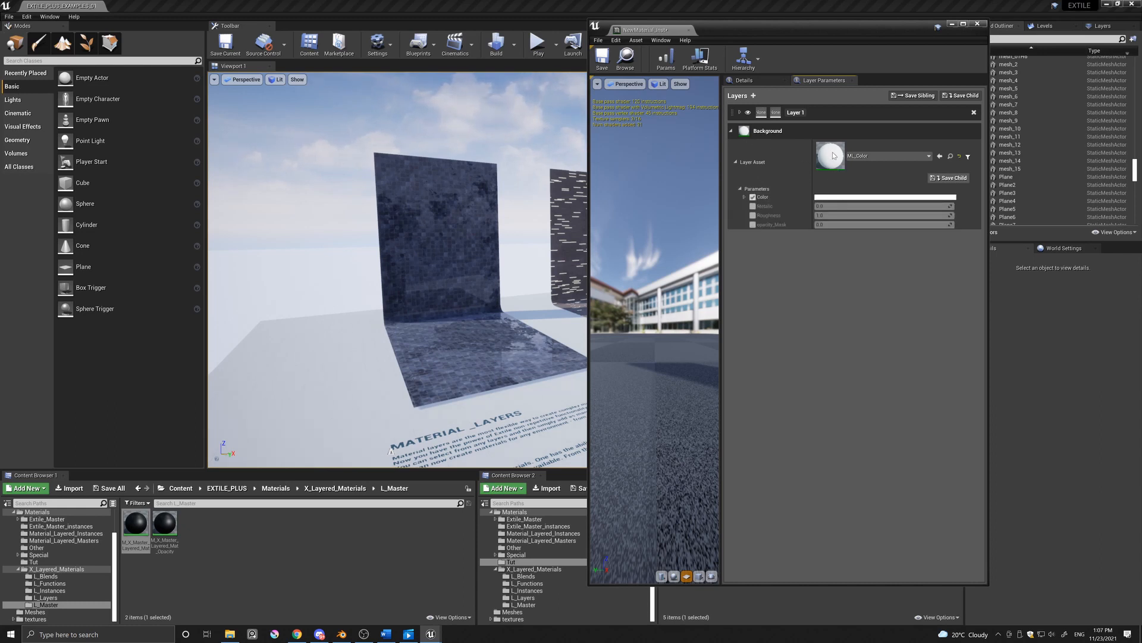
Step: Set the Background layer asset to ML_Rand_Geo and collapse the Background layer
left_click(868, 156)
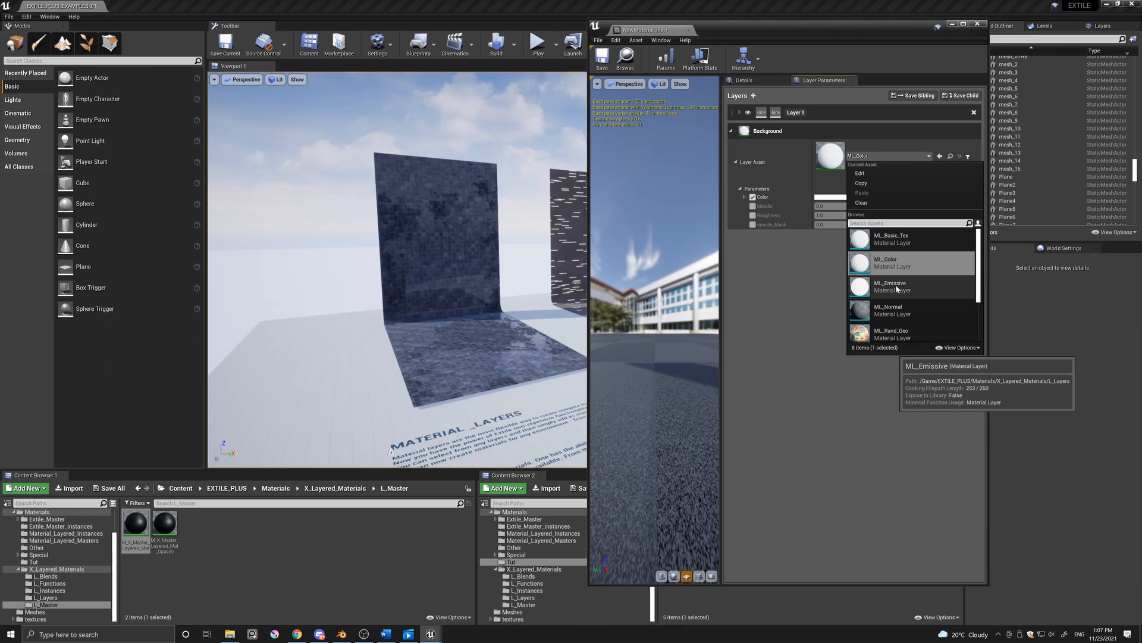
scroll(891, 321, "down", 1)
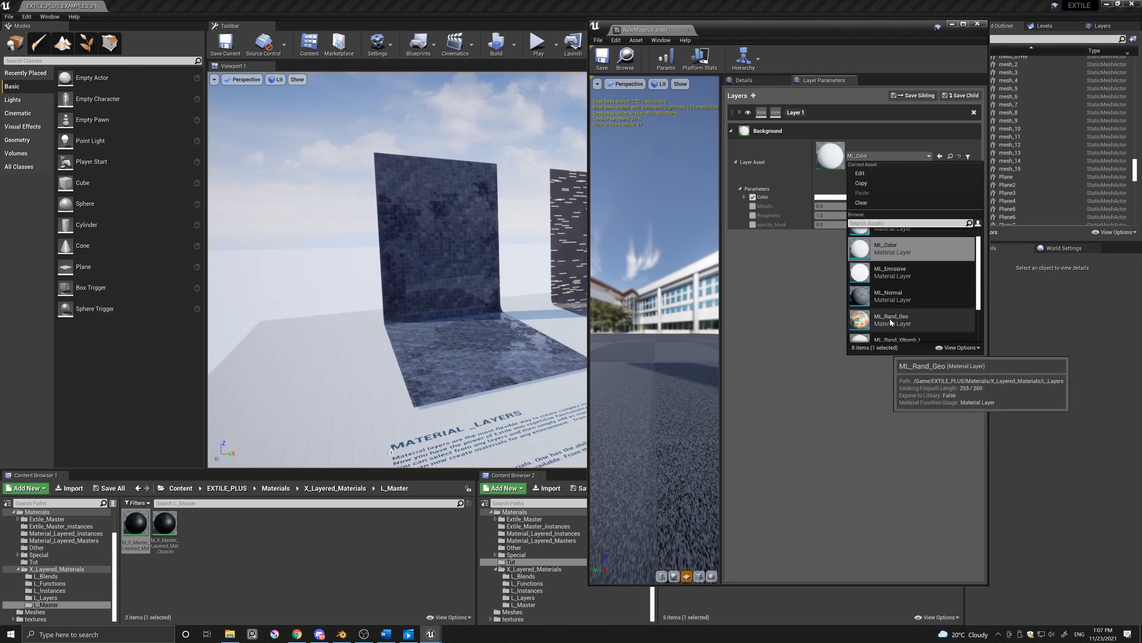
left_click(891, 321)
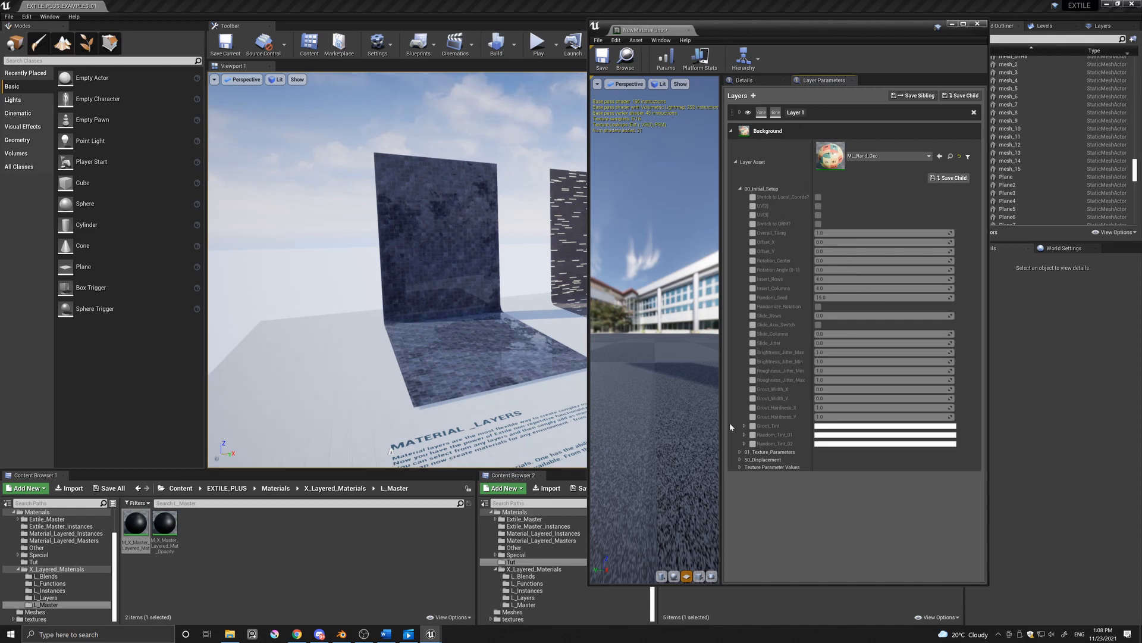
left_click(732, 132)
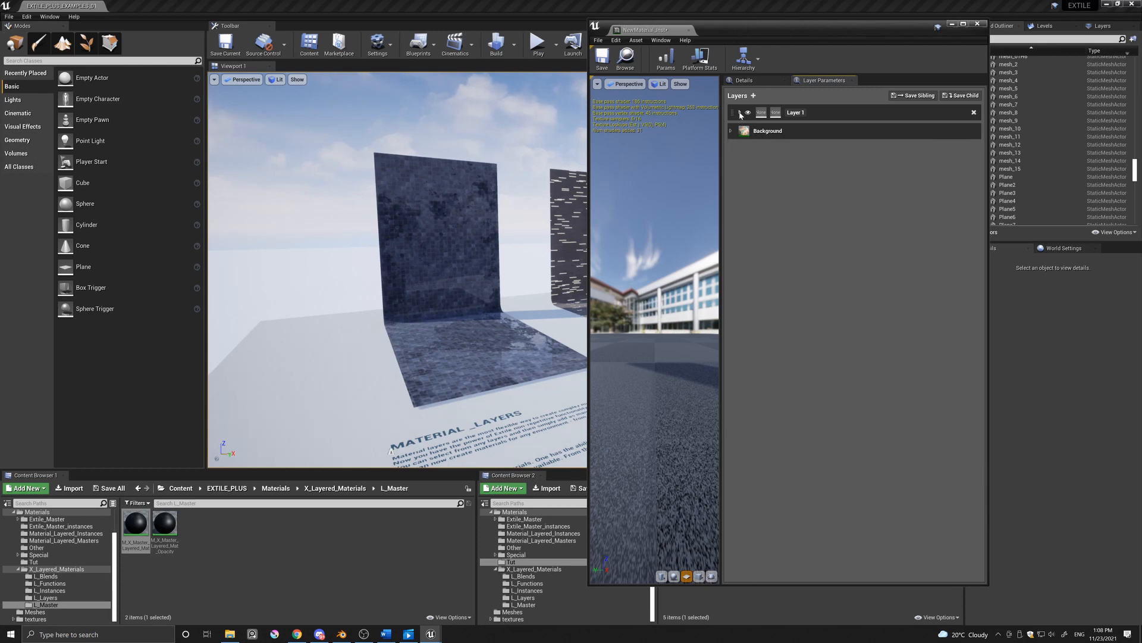
Step: Expand Layer 1 and set its layer asset to ML_Color
left_click(740, 112)
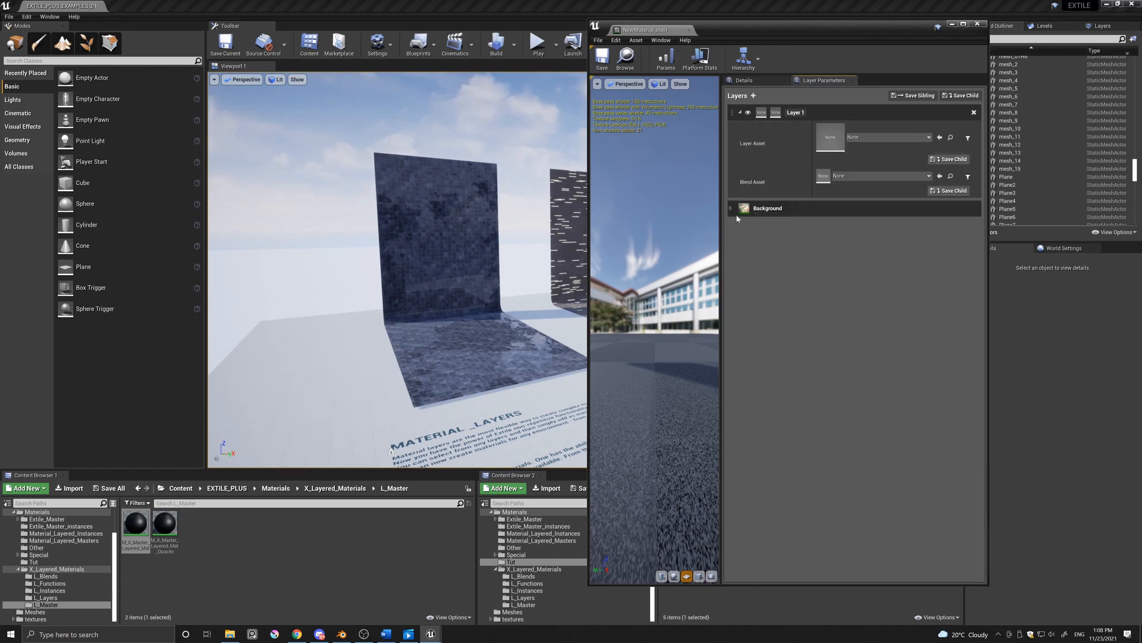
left_click(890, 137)
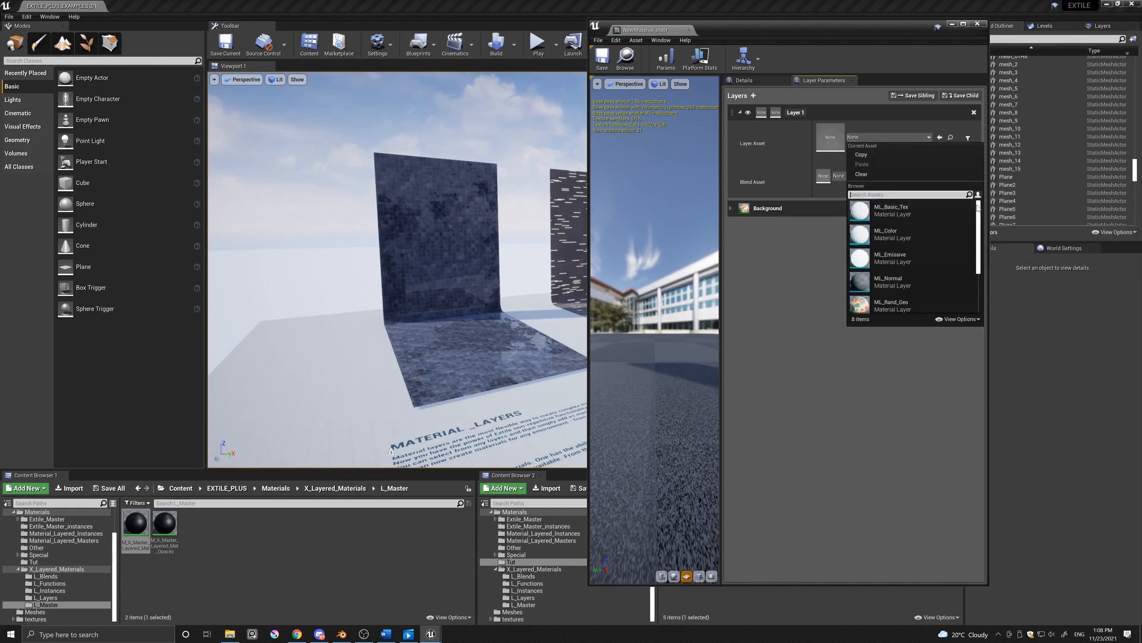
left_click(902, 234)
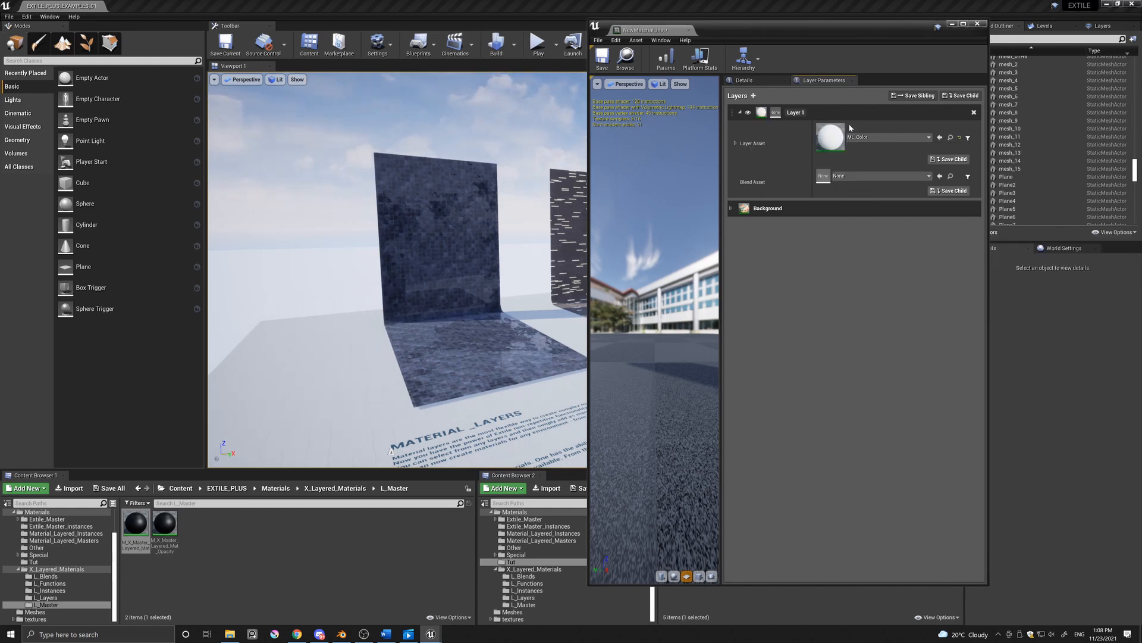
Step: Browse the available material layer blends and set Layer 1's blend asset to MLB_General_Mask
left_click(878, 176)
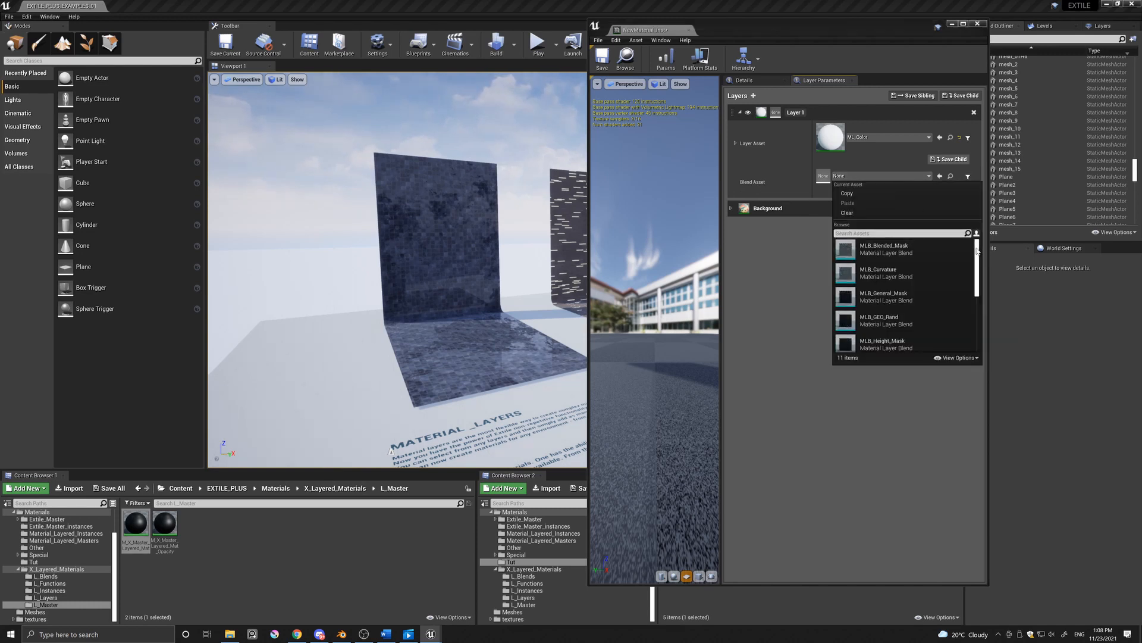
mouse_move(978, 248)
left_mouse_down()
mouse_move(978, 307)
mouse_move(977, 243)
left_mouse_up()
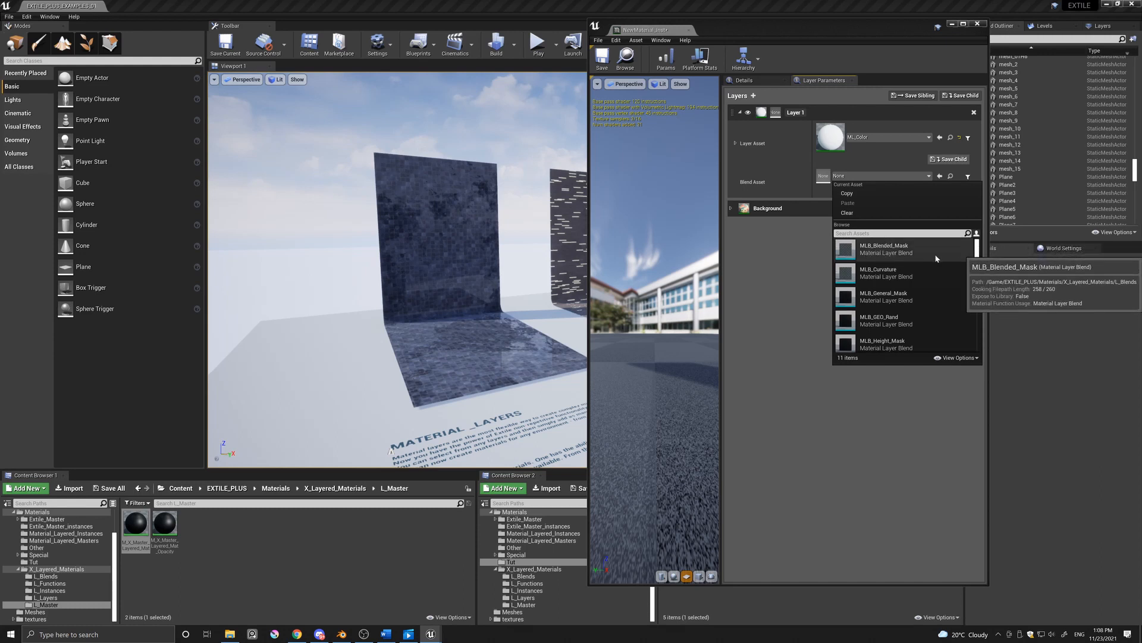
mouse_move(977, 249)
left_mouse_down()
mouse_move(986, 305)
mouse_move(971, 251)
left_mouse_up()
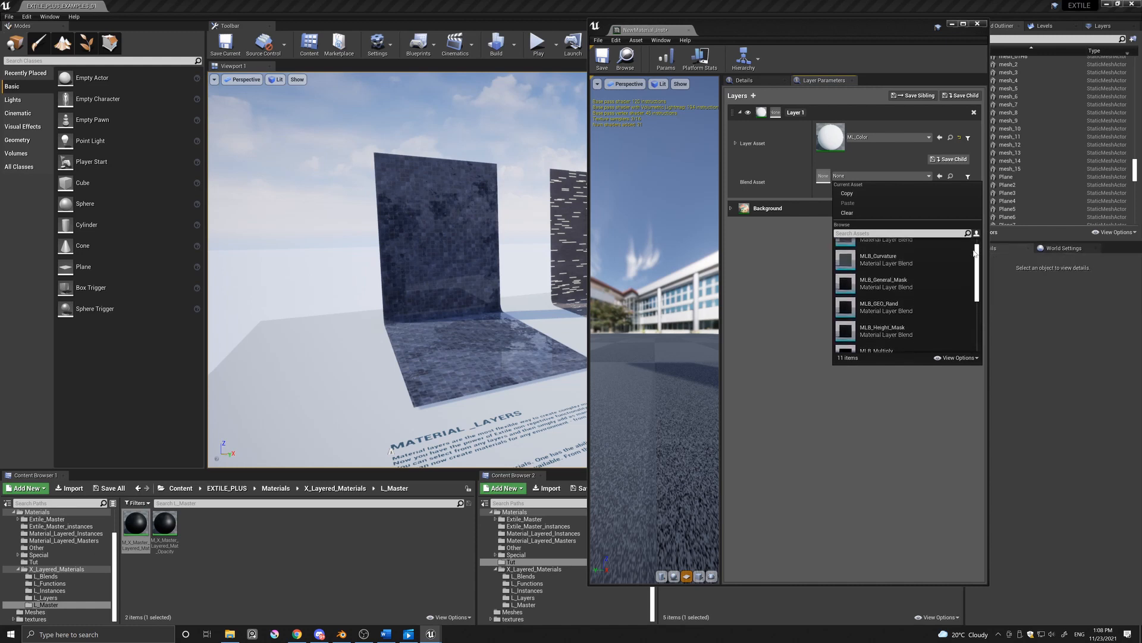
scroll(891, 263, "up", 1)
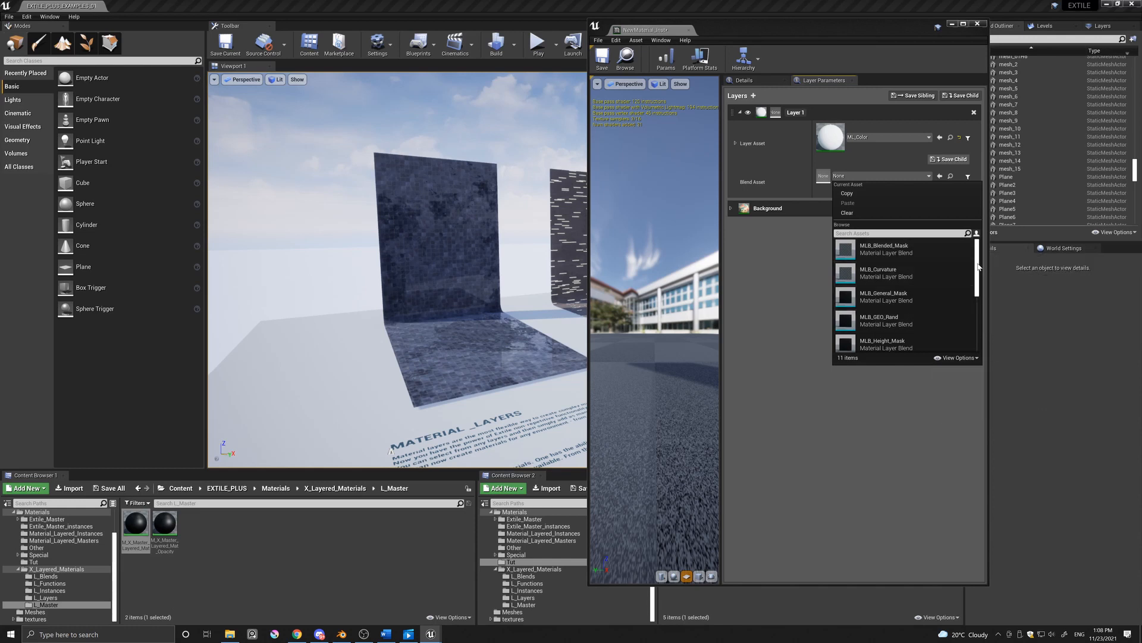
mouse_move(979, 267)
left_mouse_down()
mouse_move(983, 320)
mouse_move(981, 262)
left_mouse_up()
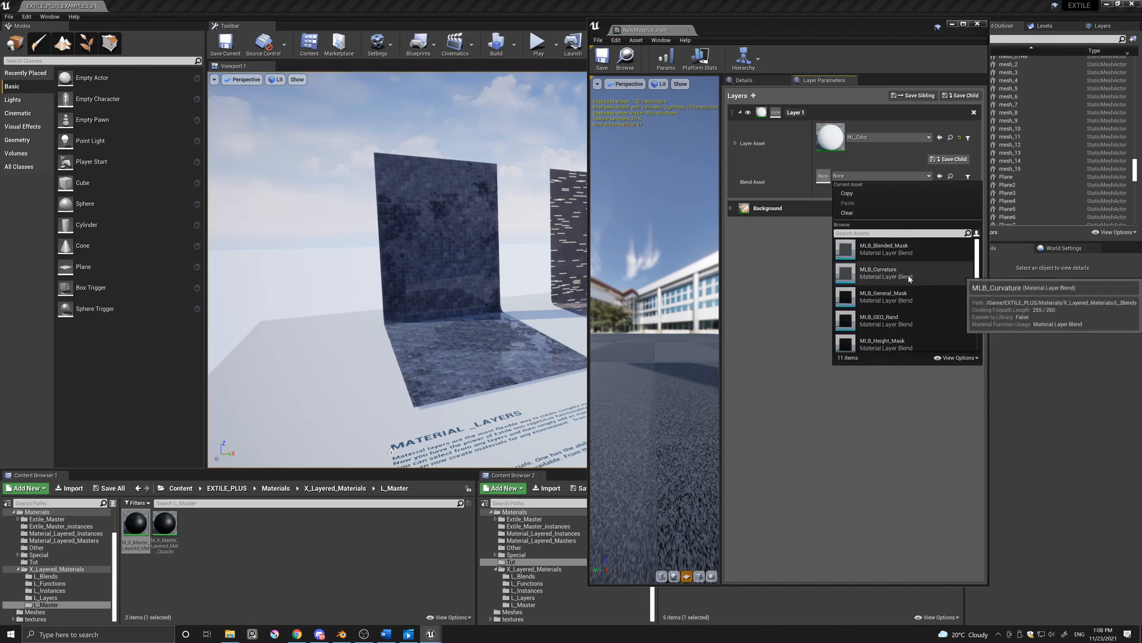
left_click(923, 292)
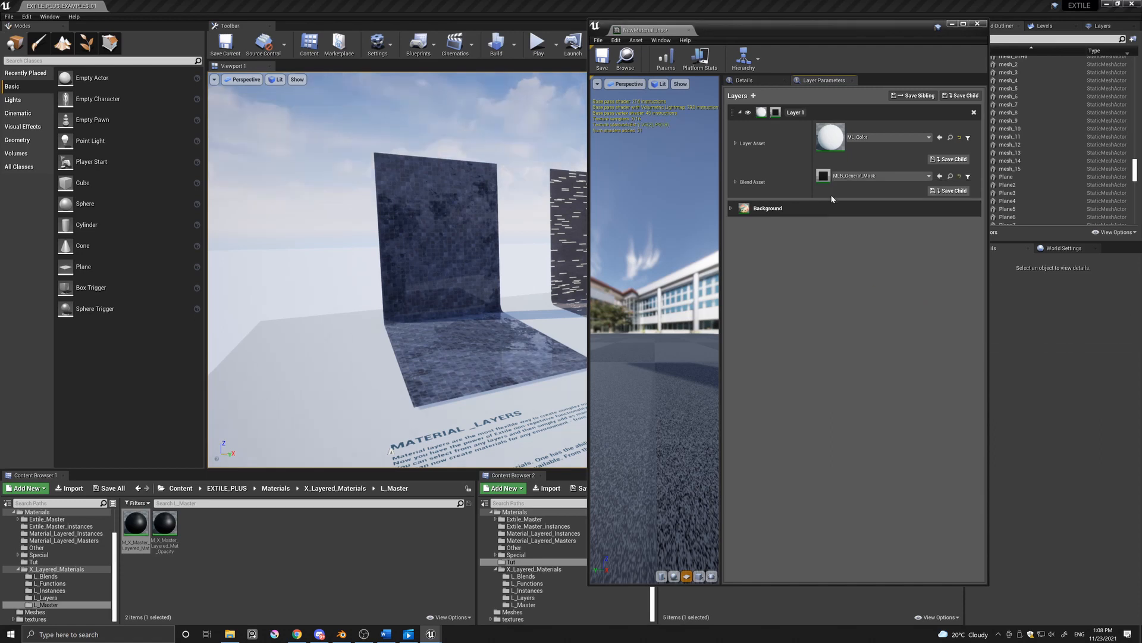
Step: Set the Main_Mask texture in the 00_Main_Mask group of Layer 1's blend asset to T_Dirt_Mask_01
left_click(736, 182)
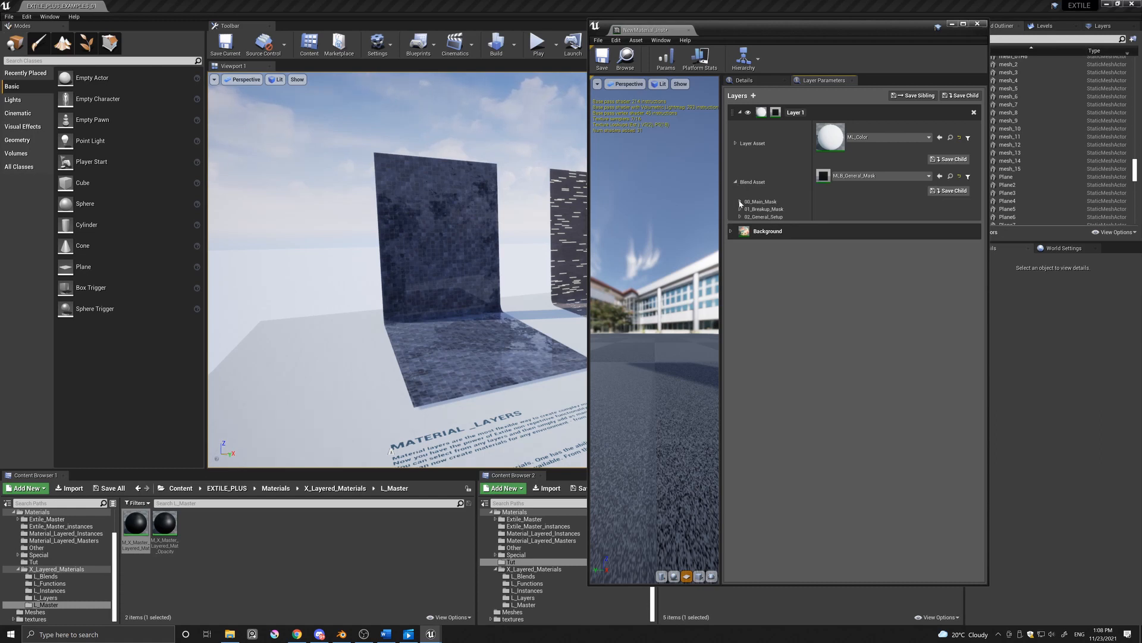
left_click(741, 202)
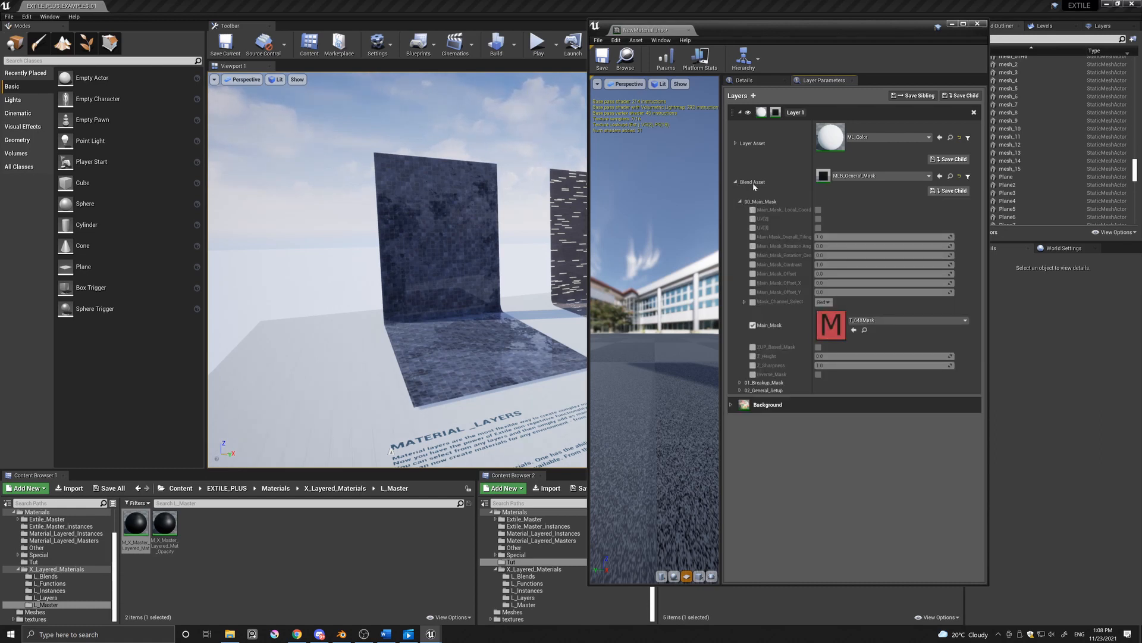
left_click_drag(673, 359, 476, 361)
scroll(673, 360, "up", 4)
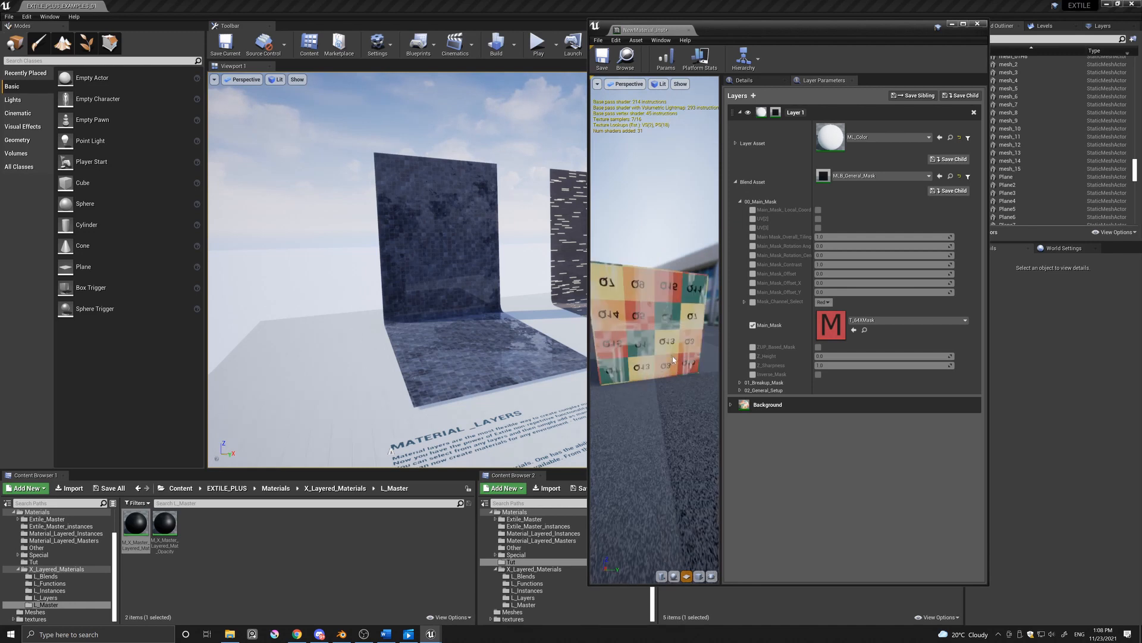
scroll(673, 359, "up", 5)
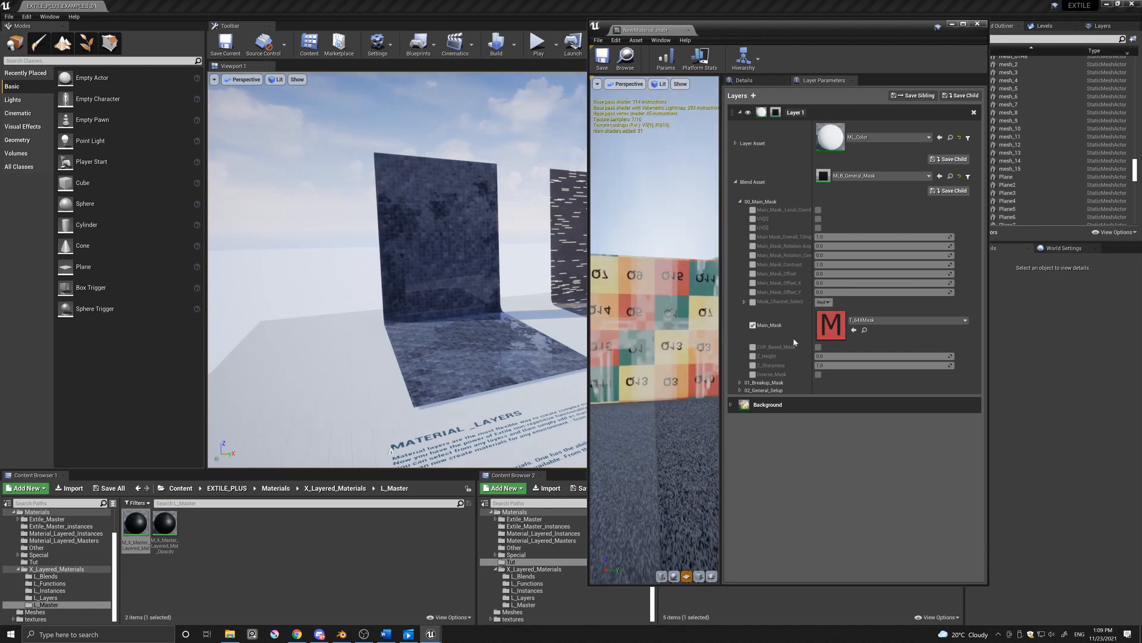
left_click(904, 320)
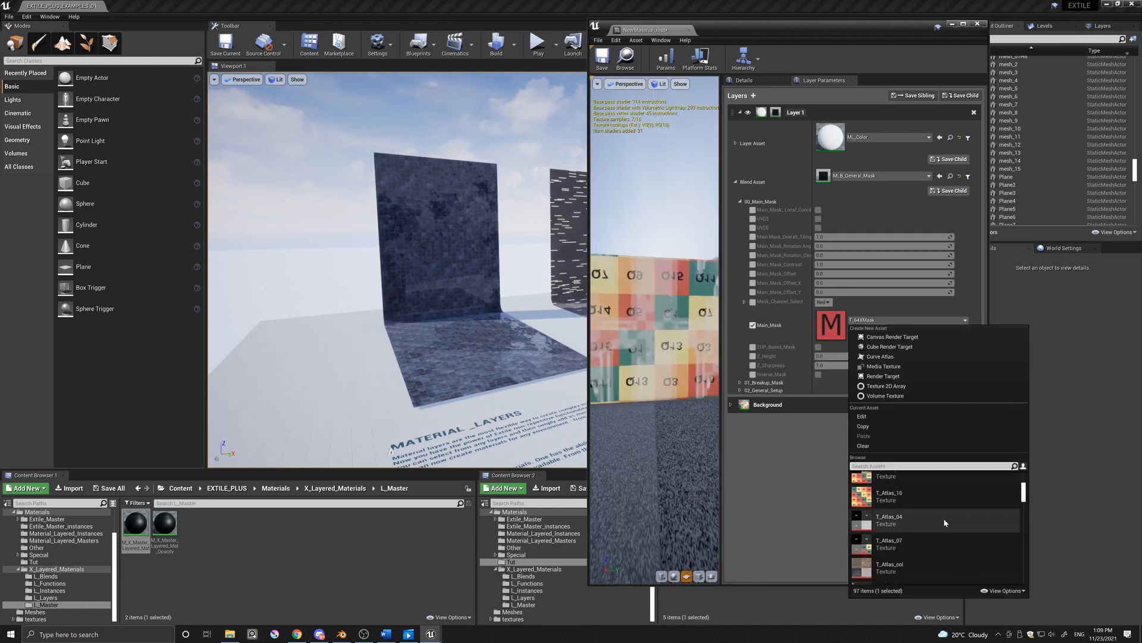
left_click_drag(1023, 493, 1026, 527)
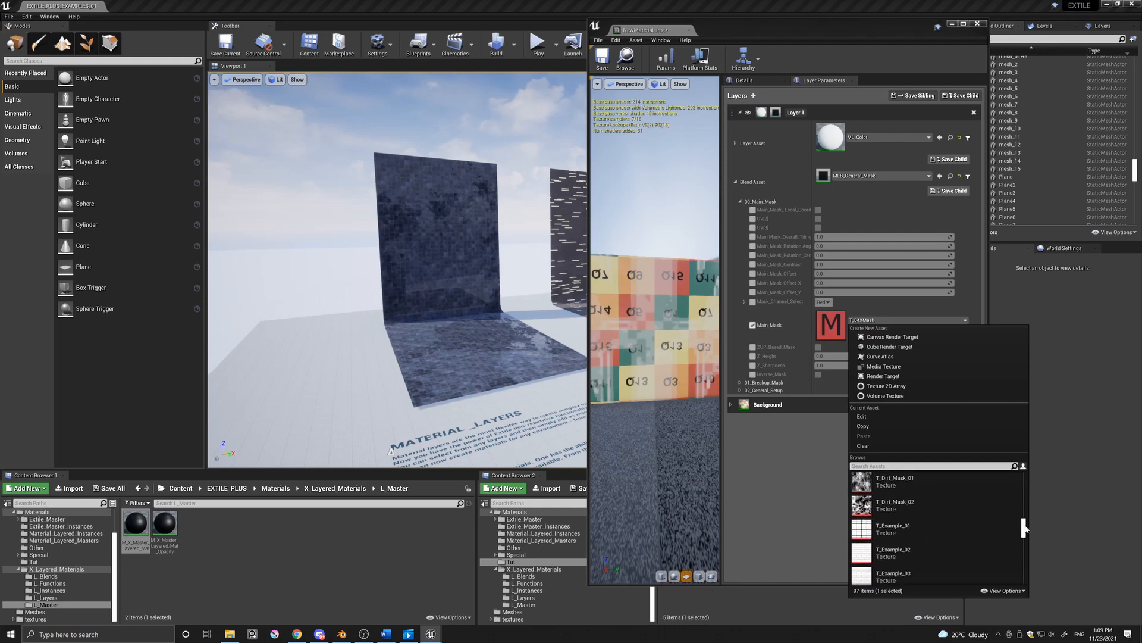
left_click(899, 489)
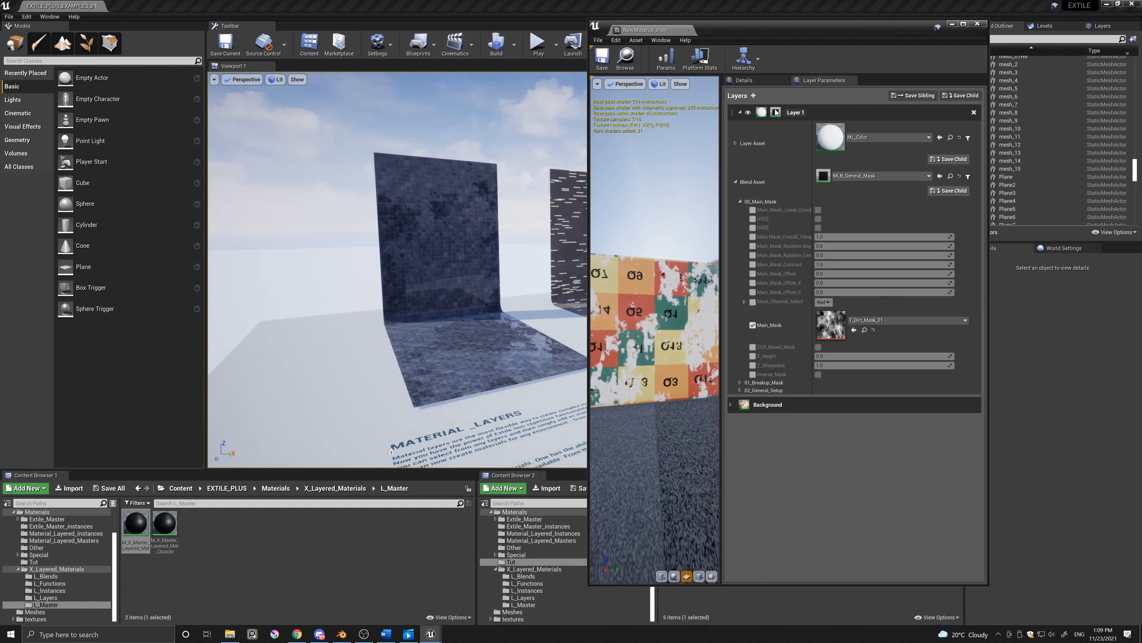
Step: Collapse Layer 1 and add another layer above it in the material instance
left_click(740, 112)
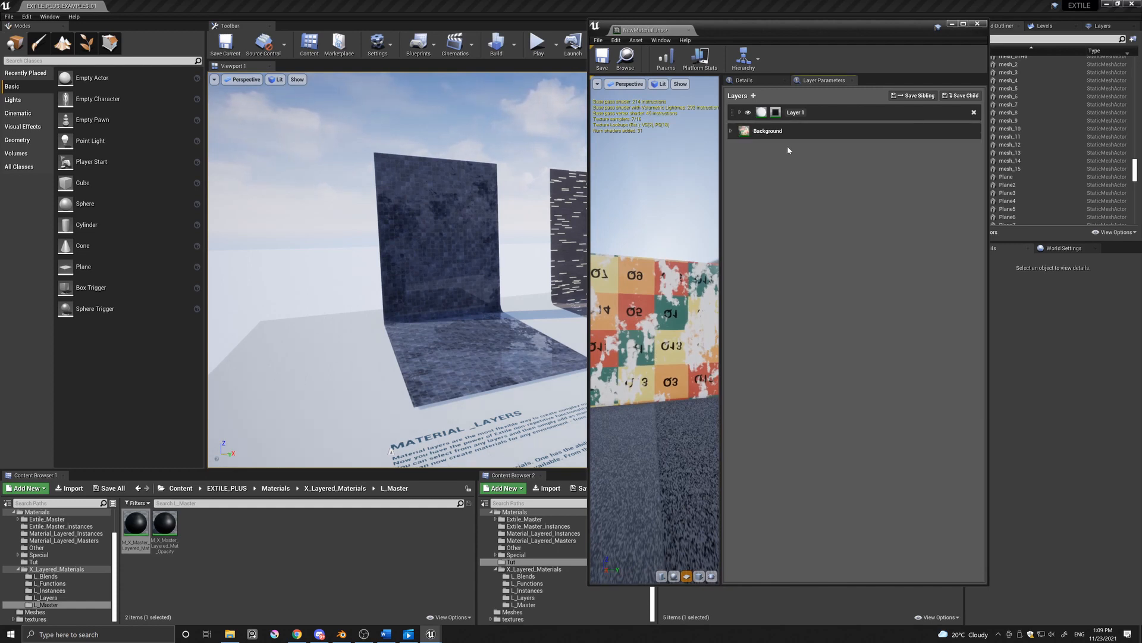
left_click(754, 96)
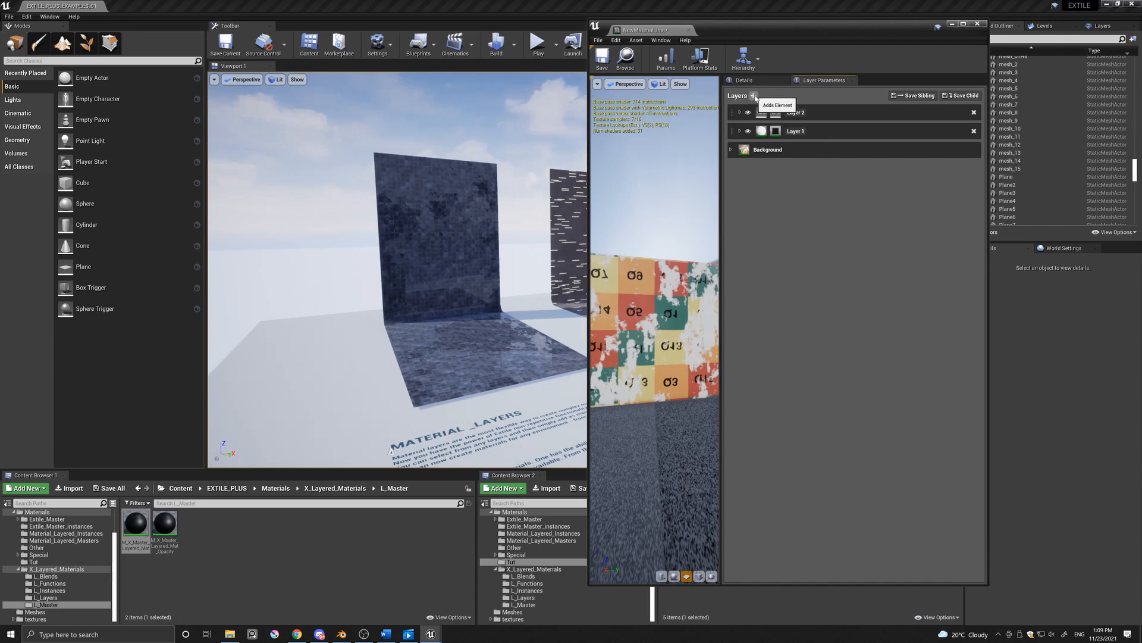
Step: Add a third layer to the material instance and expand Layer 2 and Layer 3
left_click(754, 95)
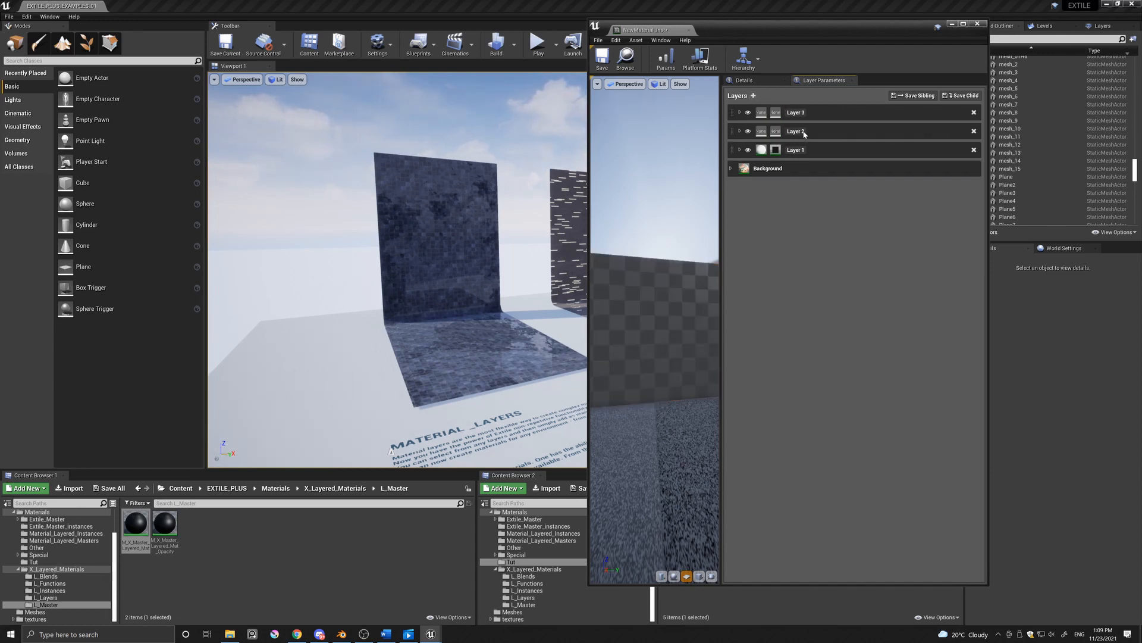
left_click(740, 131)
left_click(740, 113)
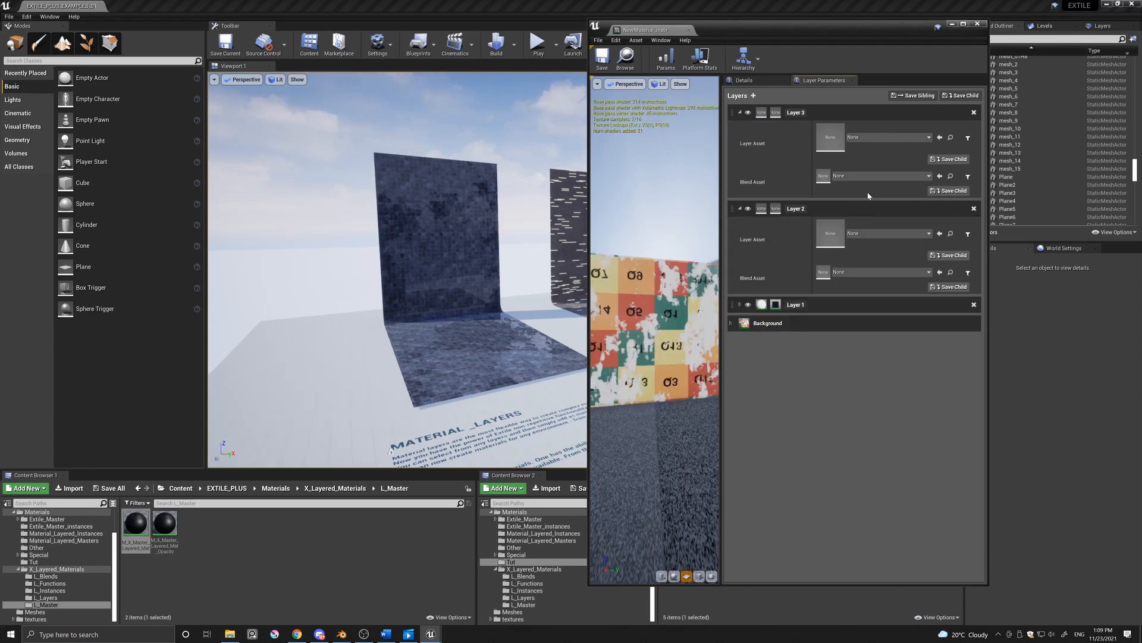
Step: Browse the material layers and layer blends available for Layer 2 without assigning any
left_click(860, 233)
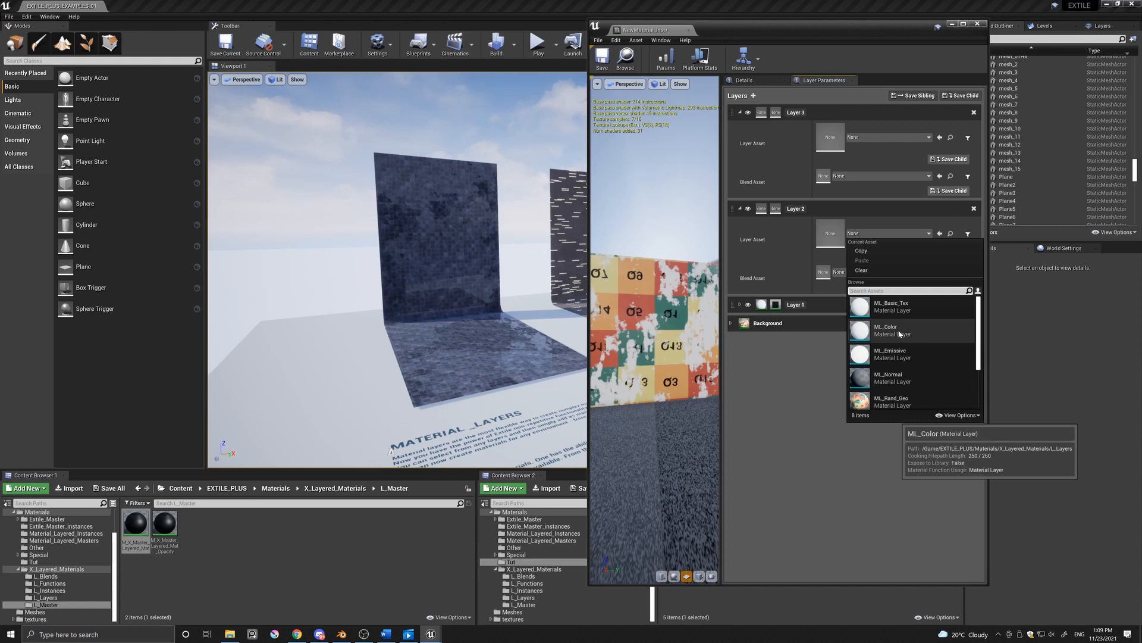
left_click(893, 265)
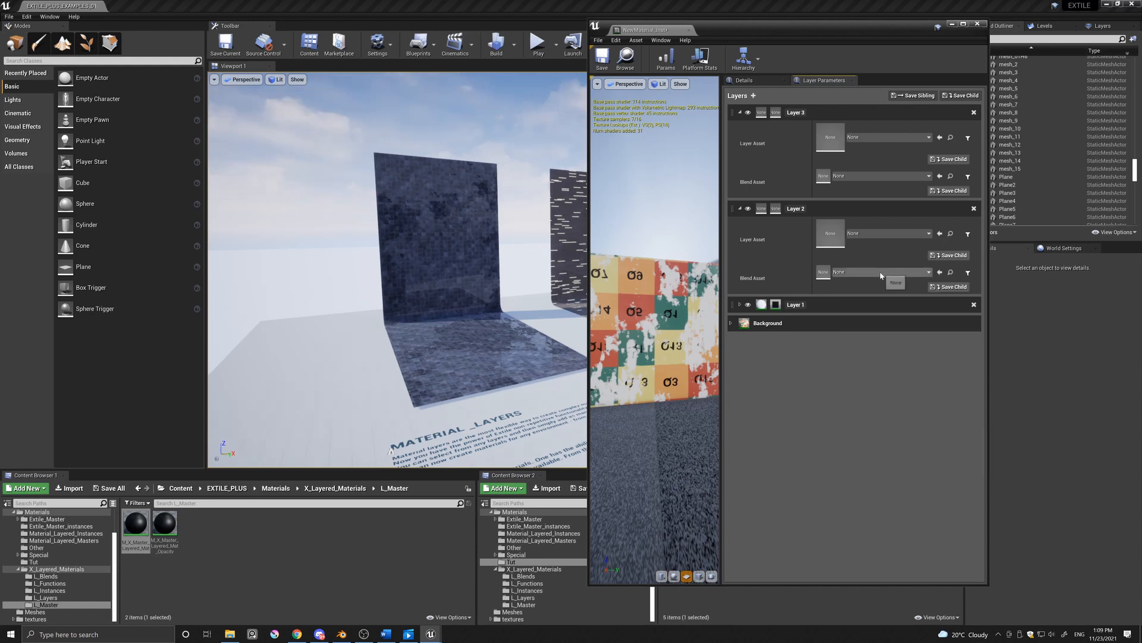
left_click(881, 272)
mouse_move(977, 348)
left_mouse_down()
mouse_move(980, 409)
mouse_move(979, 340)
left_mouse_up()
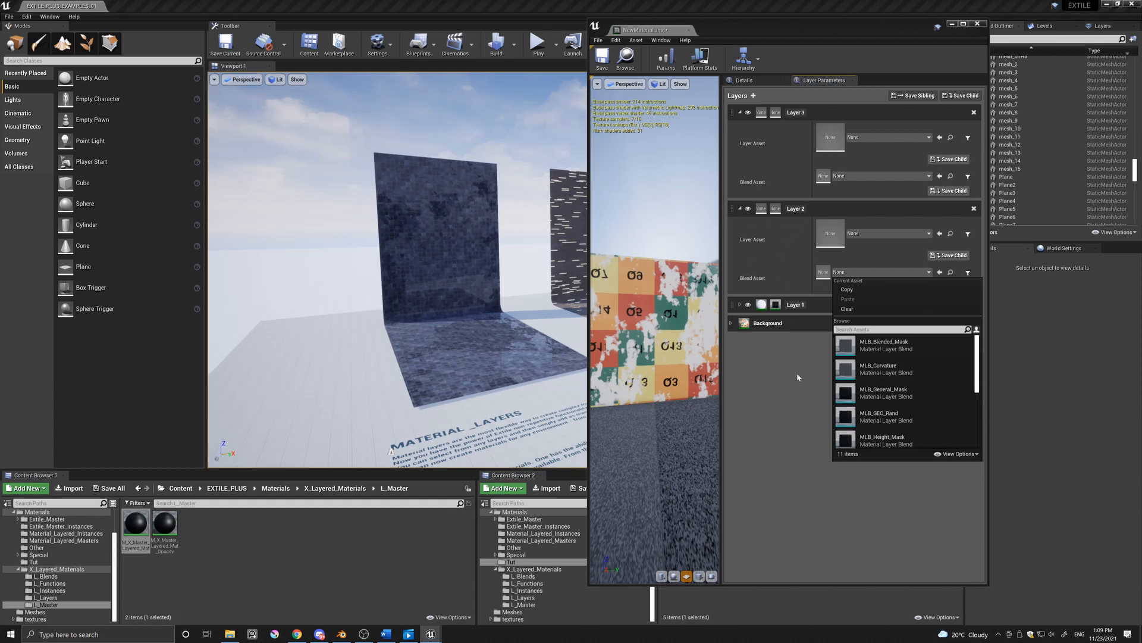
left_click(788, 412)
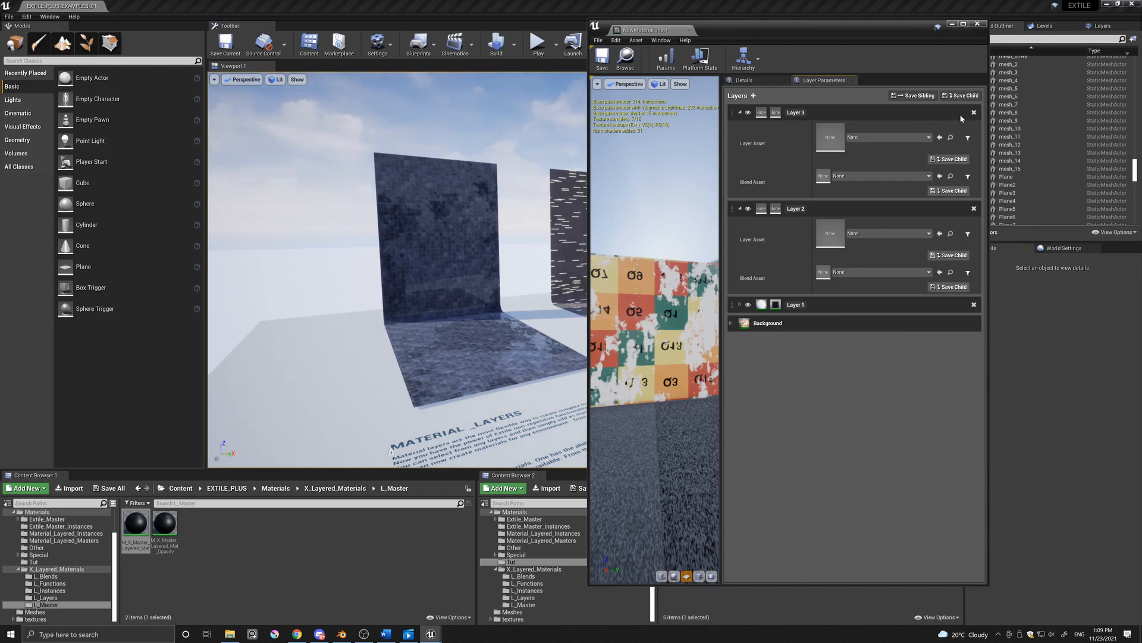
Step: Select the blue tiled panel mesh_12 in the level and open its layered material instance for editing
left_click_drag(824, 28, 921, 36)
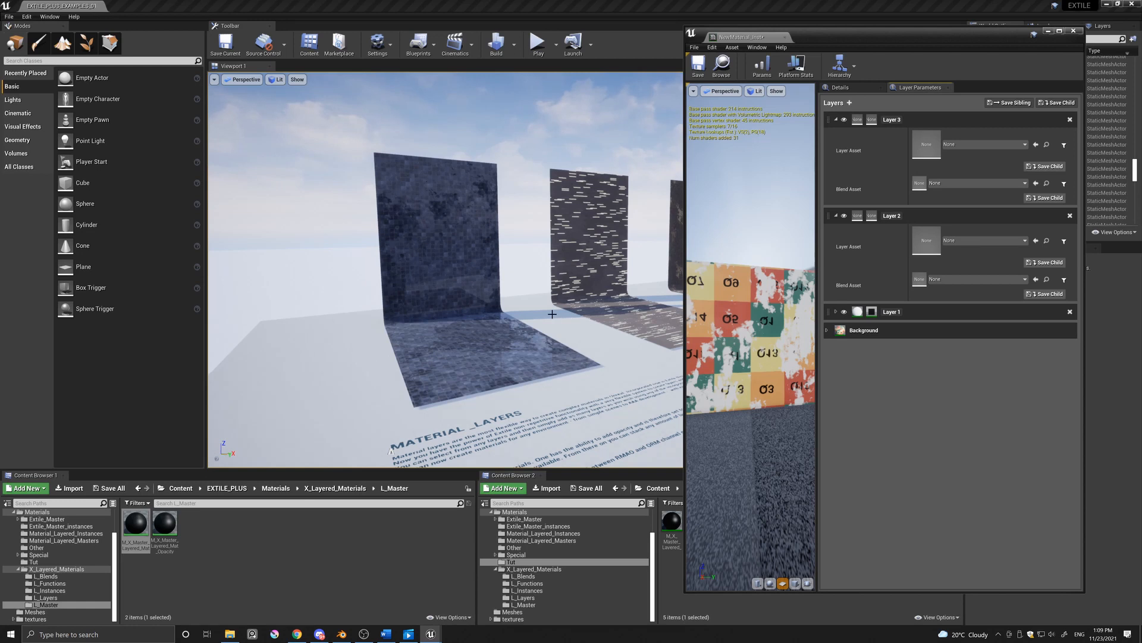
middle_click_drag(556, 318, 530, 337)
right_click_drag(530, 337, 529, 337)
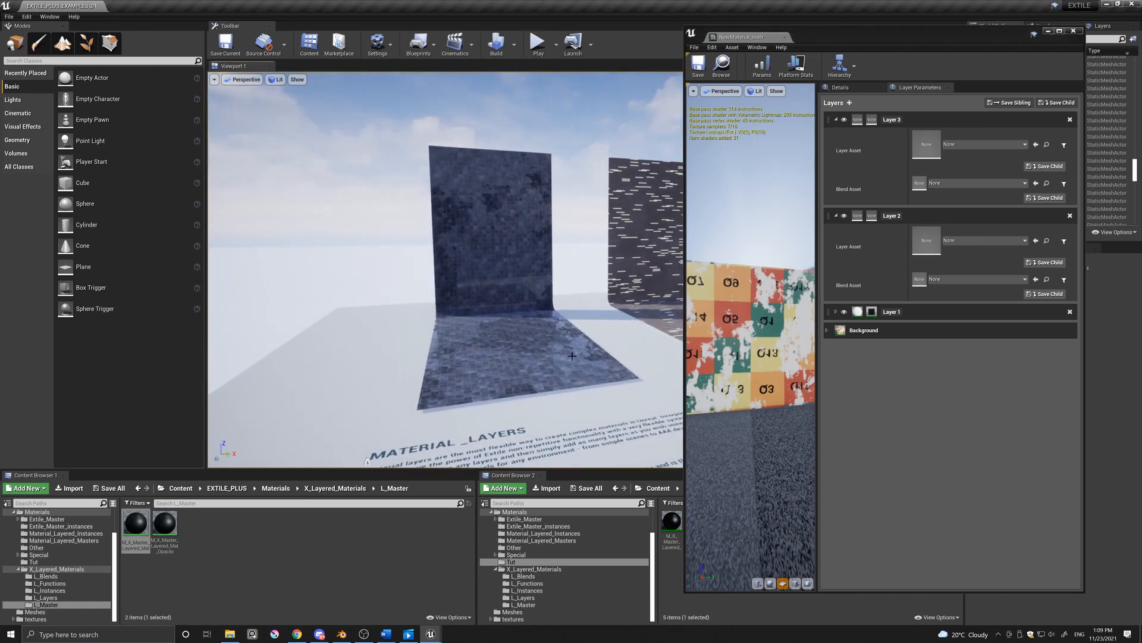
left_click(506, 299)
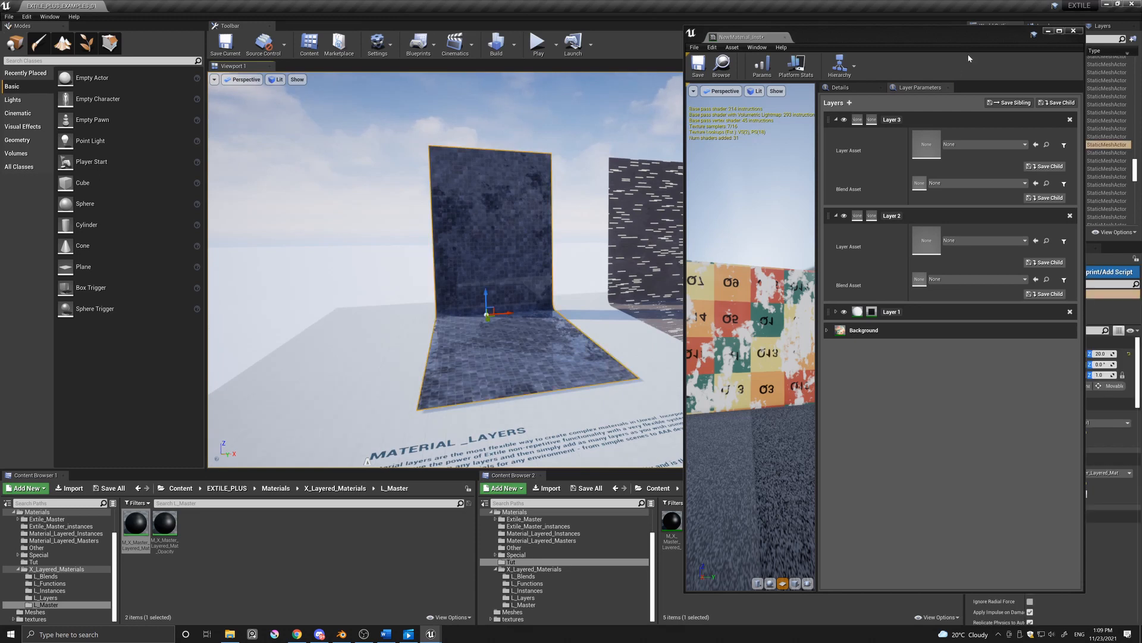
left_click(1073, 30)
right_click_drag(563, 381, 563, 381)
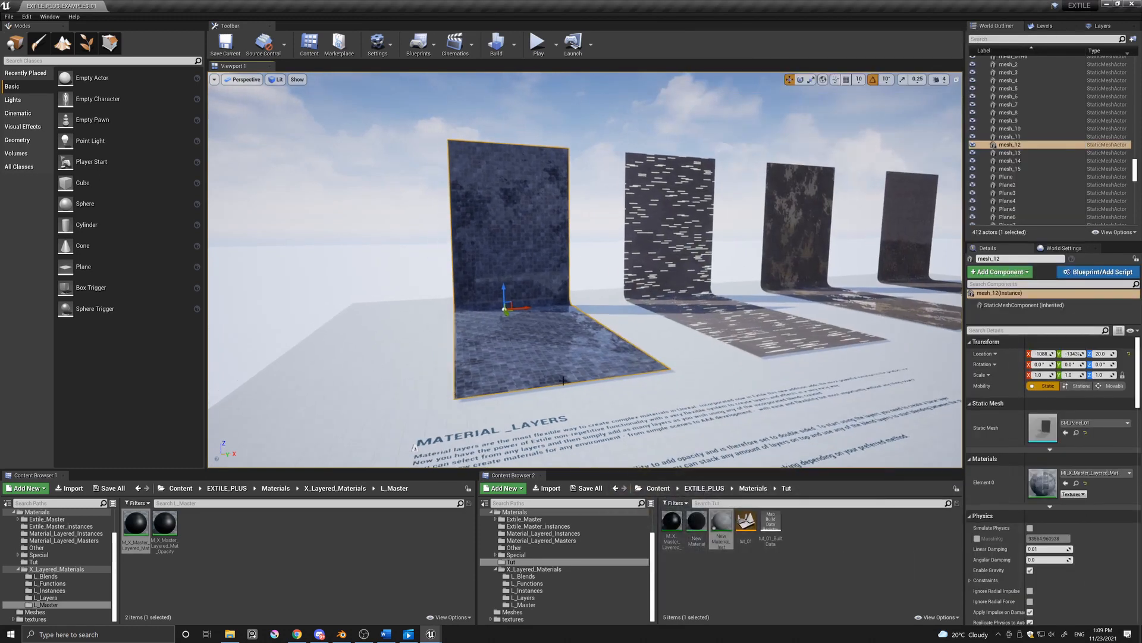
scroll(563, 381, "up", 5)
middle_click_drag(563, 381, 556, 395)
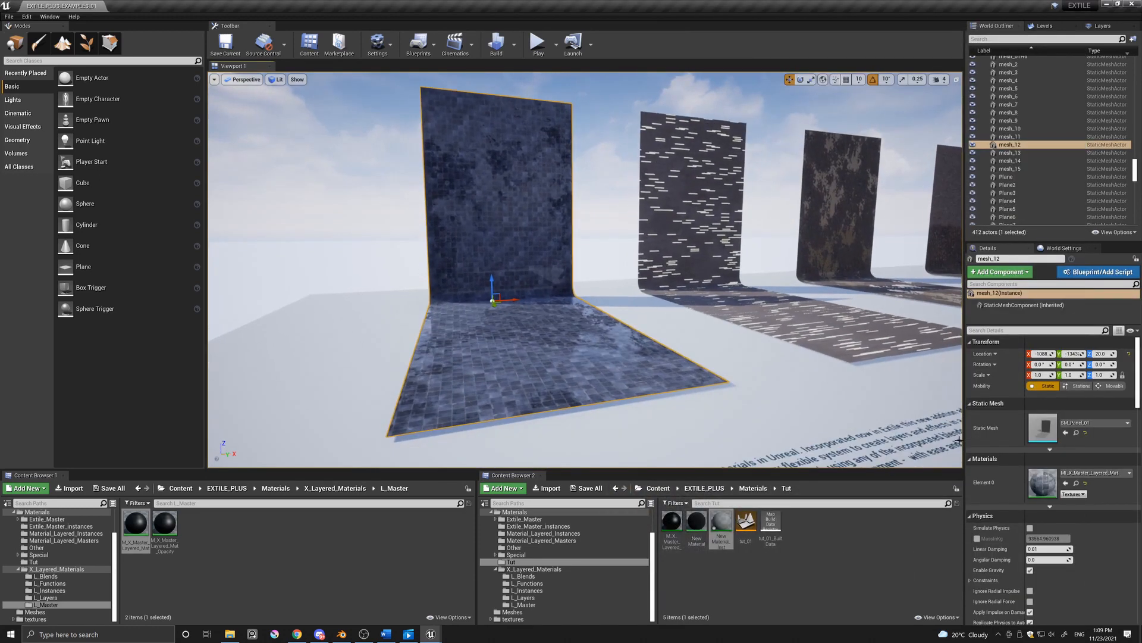
double_click(1046, 482)
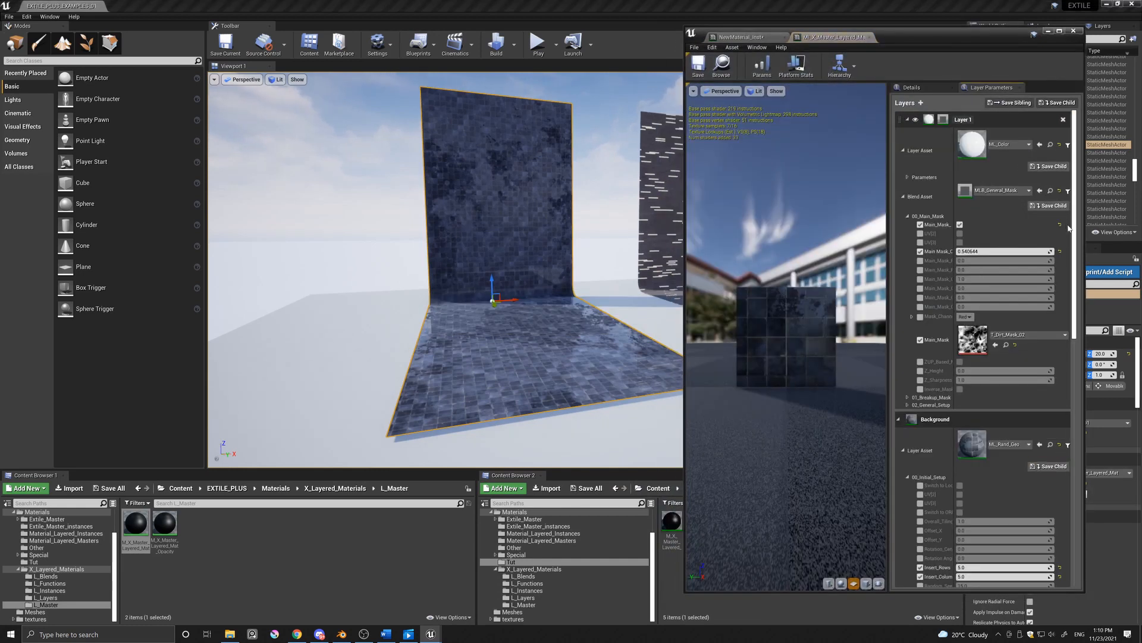
Step: Override the random seed in the Background layer's 00_Initial_Setup group and raise it to about 22
left_click_drag(1069, 228, 1084, 422)
scroll(923, 377, "up", 8)
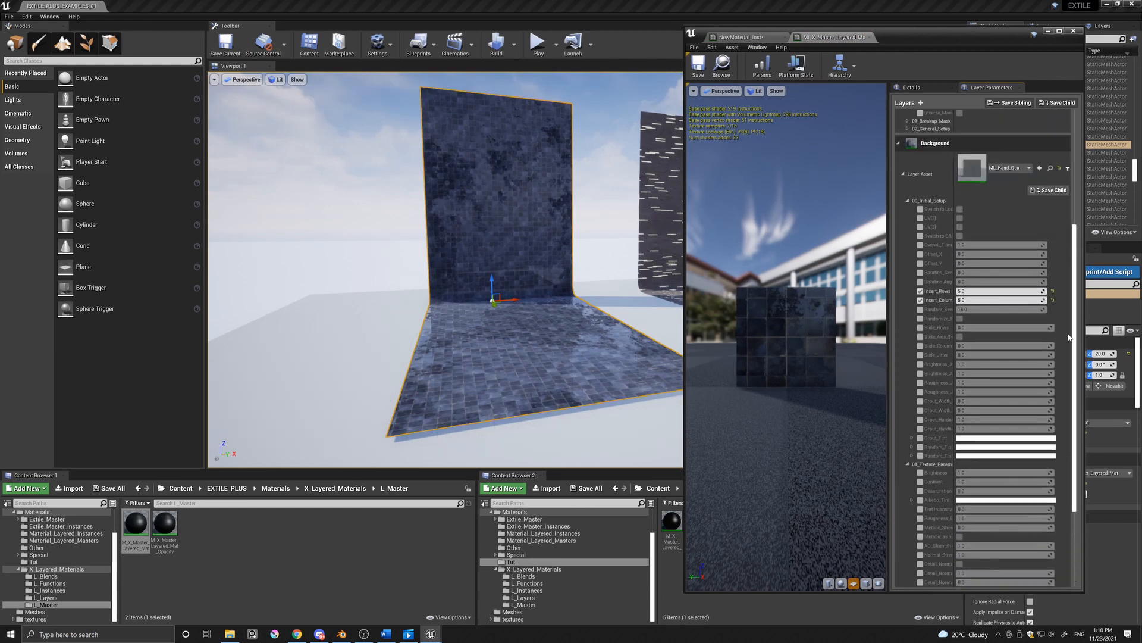
key("w")
right_click_drag(606, 227, 606, 225)
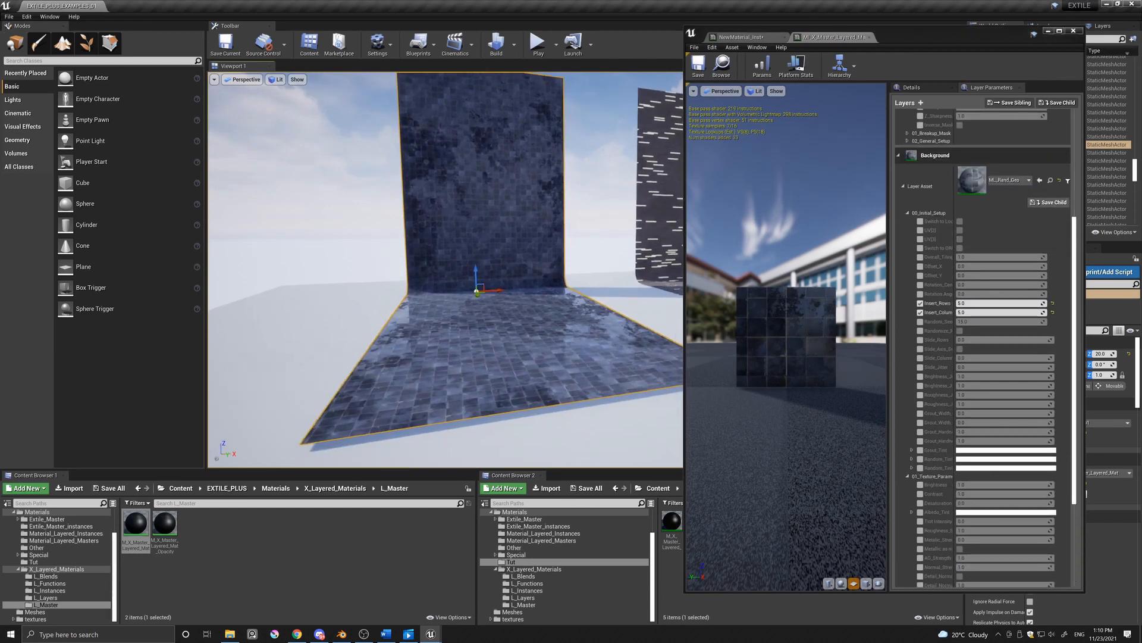
scroll(952, 339, "up", 1)
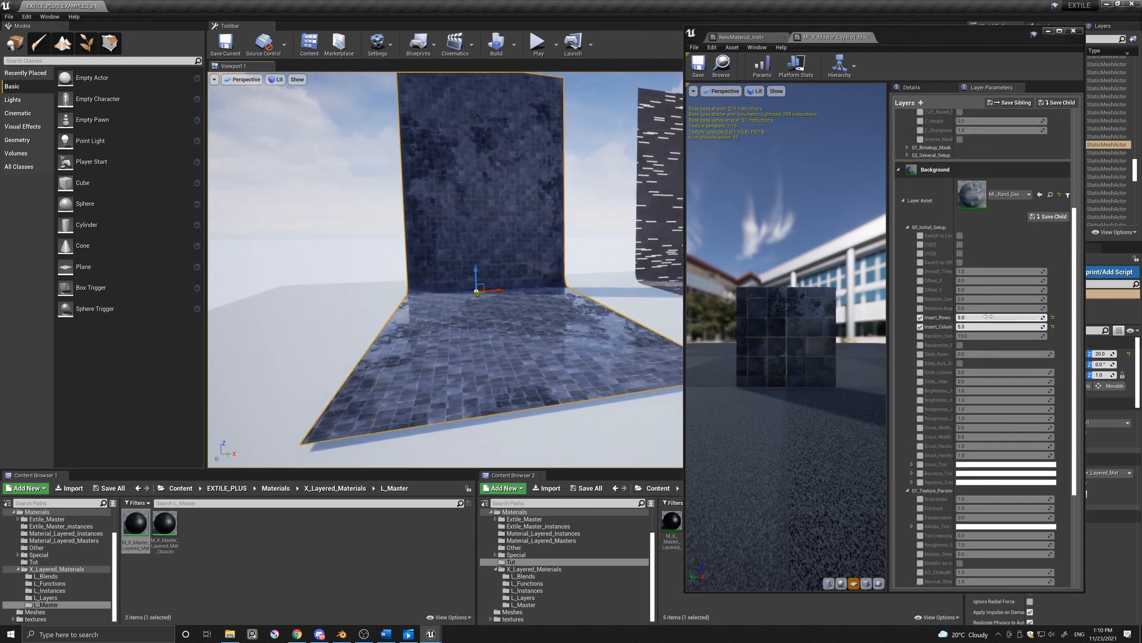
left_click(920, 336)
mouse_move(967, 337)
left_mouse_down()
mouse_move(1012, 336)
mouse_move(985, 336)
left_mouse_up()
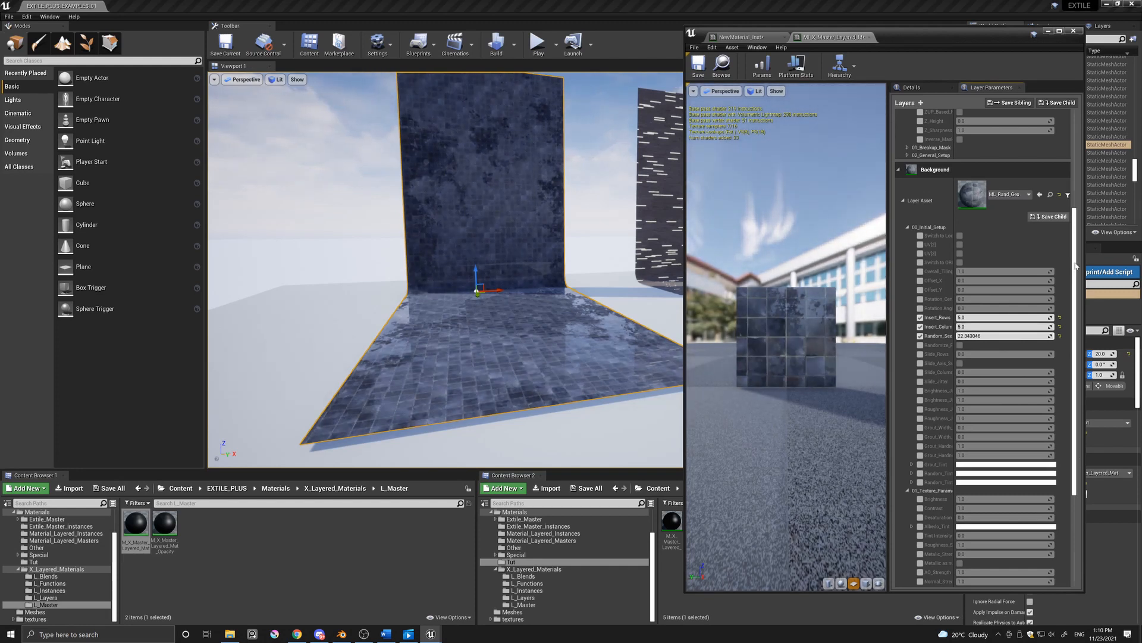
Step: Expand Layer 1's ML_Color parameters and set the Color to a muted peach tone
scroll(1076, 266, "up", 10)
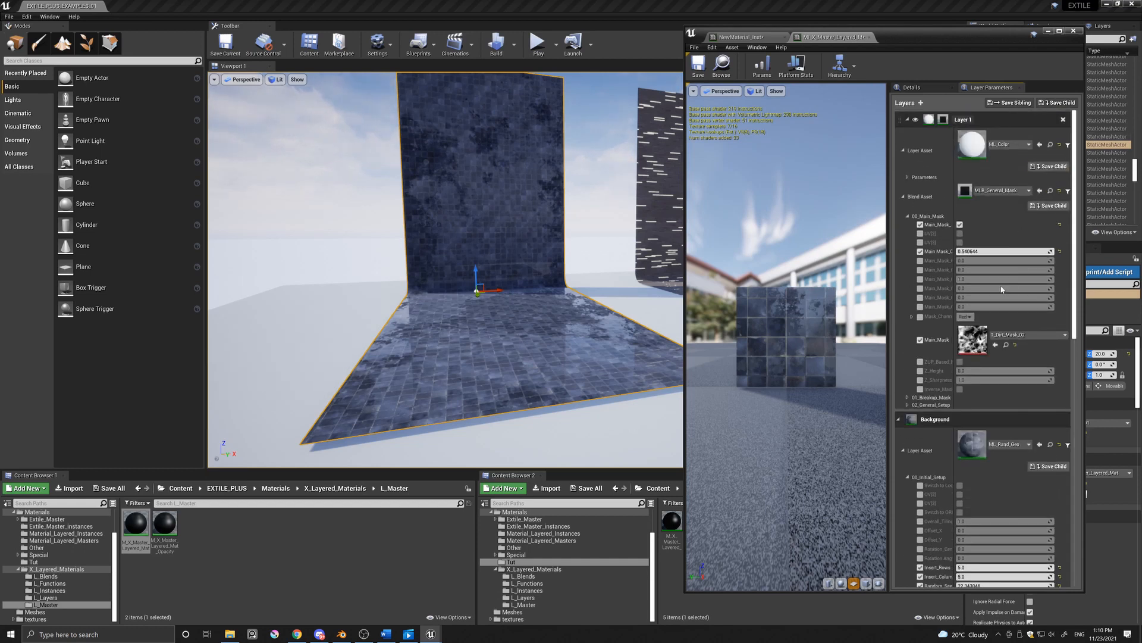
left_click(906, 176)
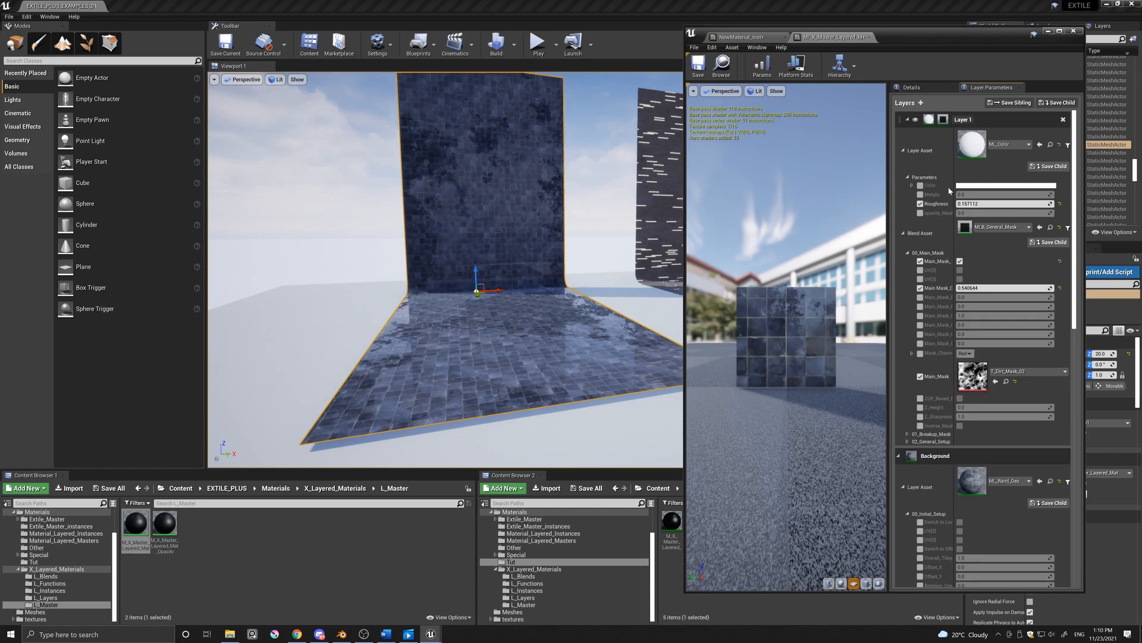
left_click(972, 186)
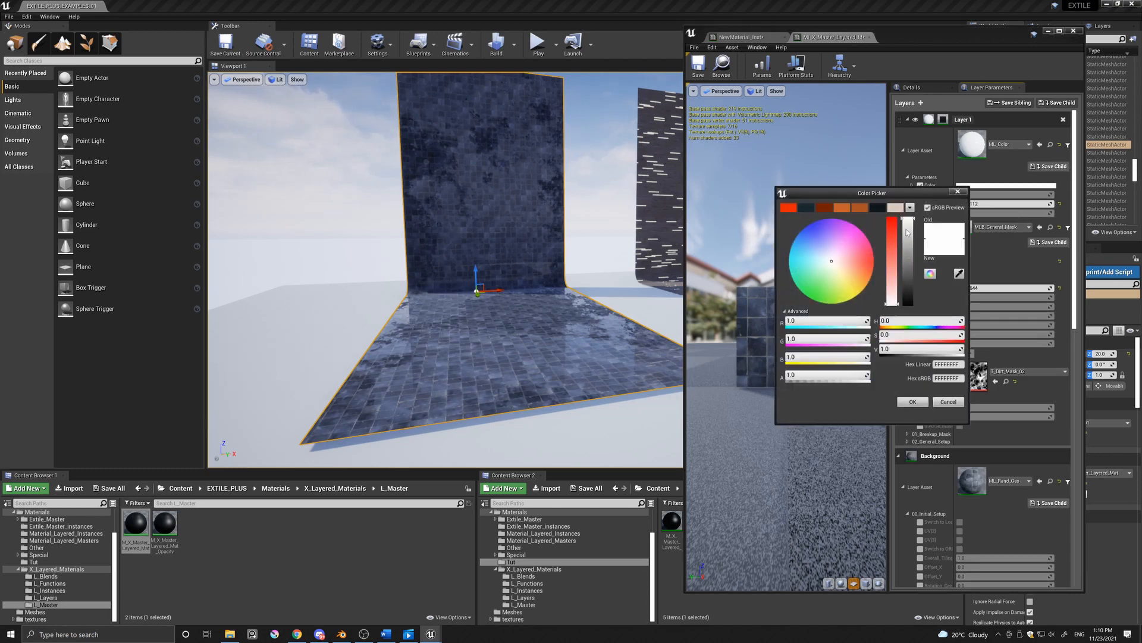
left_click(908, 254)
left_click(839, 268)
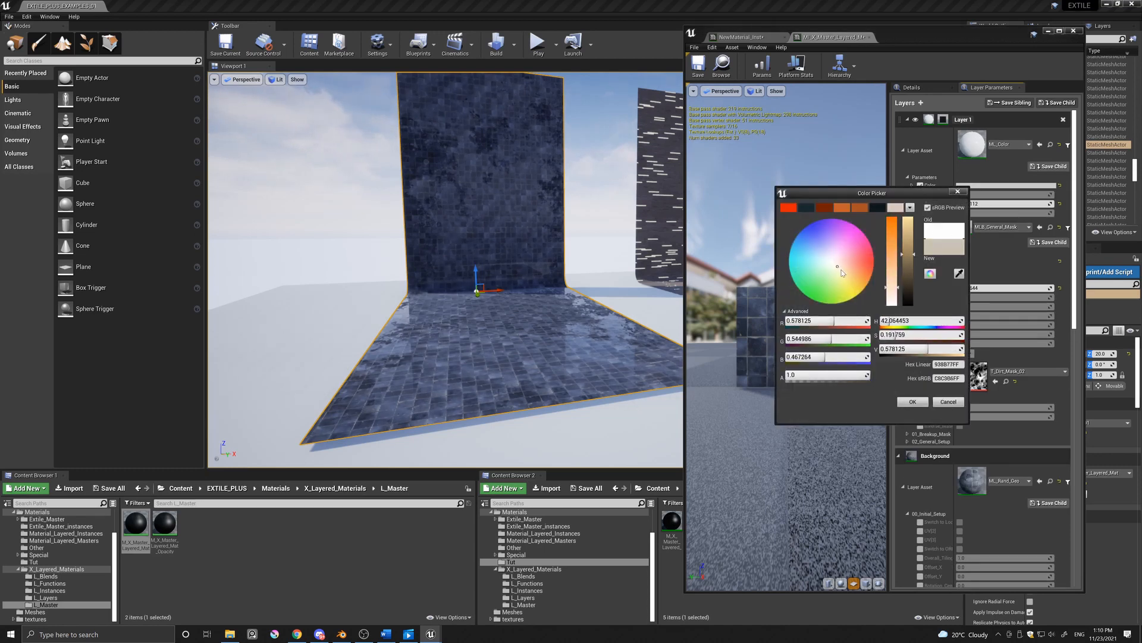
left_click(857, 268)
left_click(913, 403)
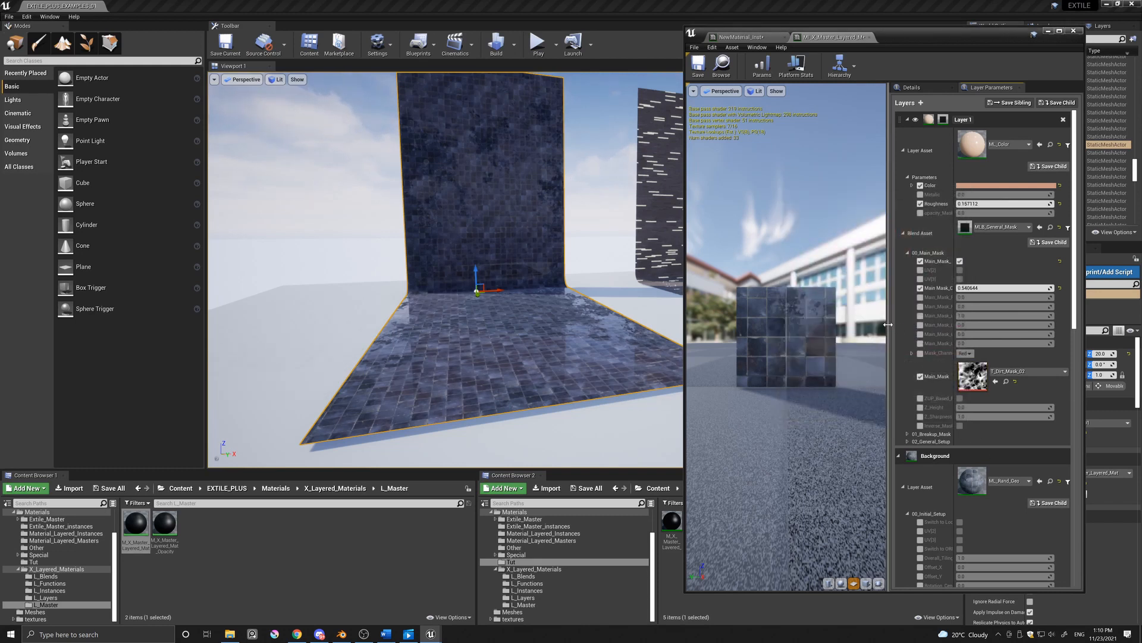
Step: Widen the layer parameter area, then override Layer 1's Main_Mask_Contrast and set it to about 1.39
left_click_drag(889, 324, 810, 325)
left_click(841, 315)
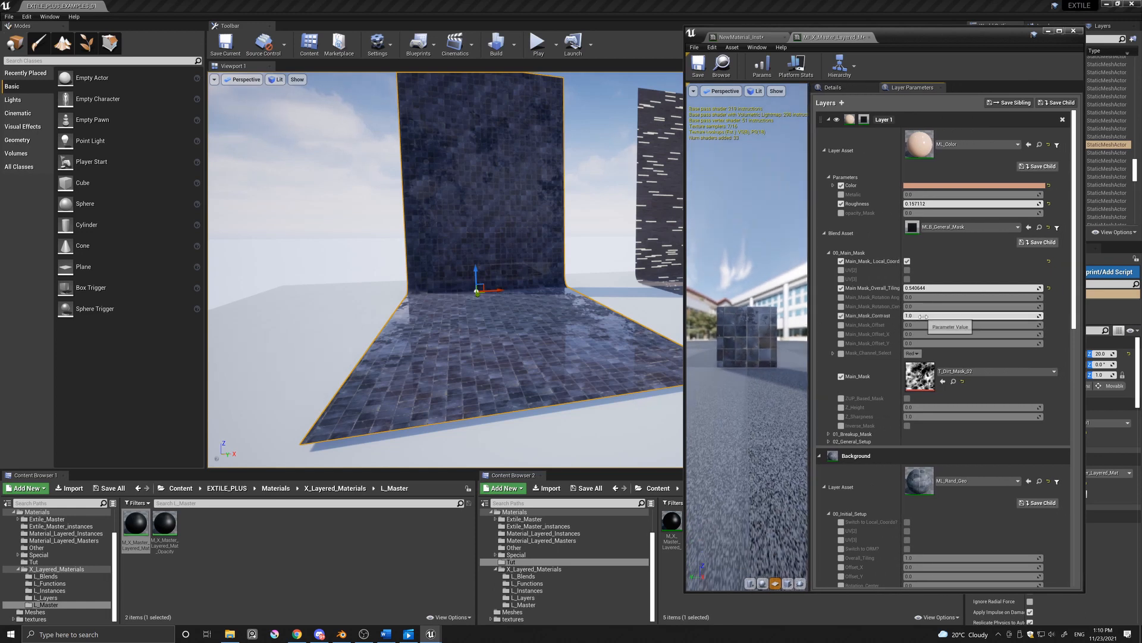
mouse_move(952, 316)
left_mouse_down()
mouse_move(988, 315)
mouse_move(967, 316)
left_mouse_up()
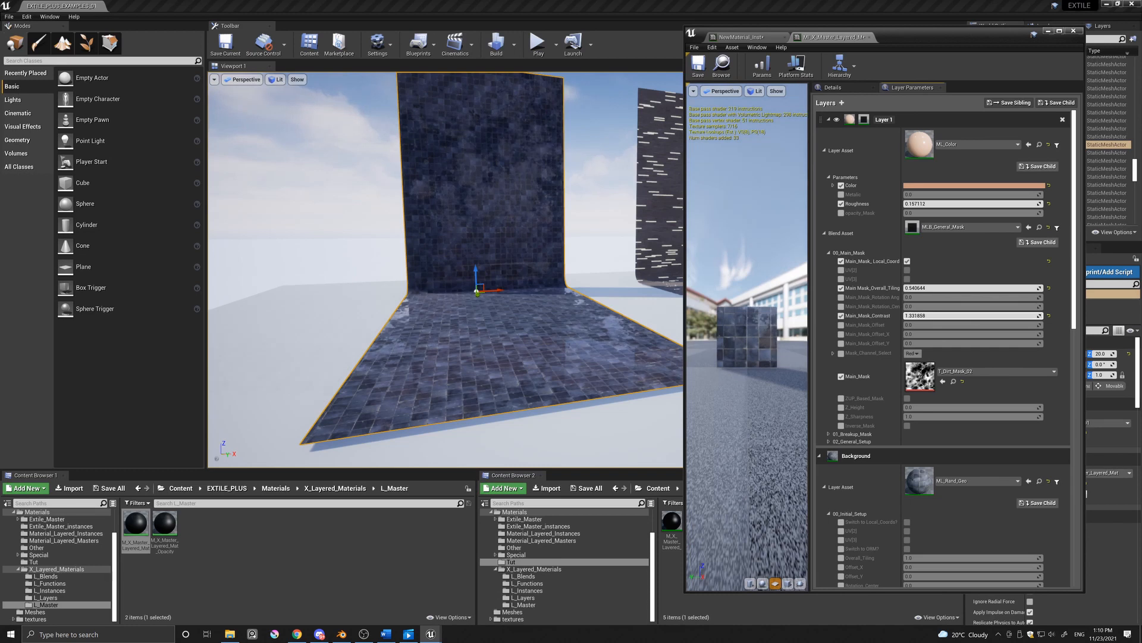
Step: Expand Layer 1's breakup mask and general setup groups, setting Mask_Min_Strength to about -0.29 and Mask_Max_Strength to about 0.99
left_click(833, 433)
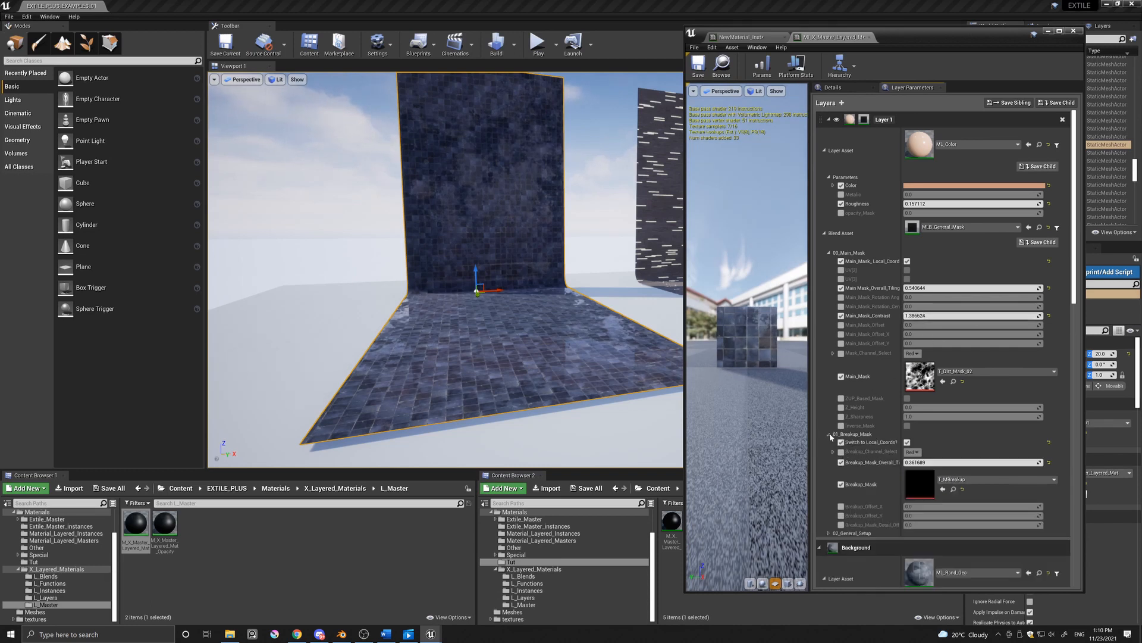
left_click(828, 534)
scroll(893, 465, "down", 3)
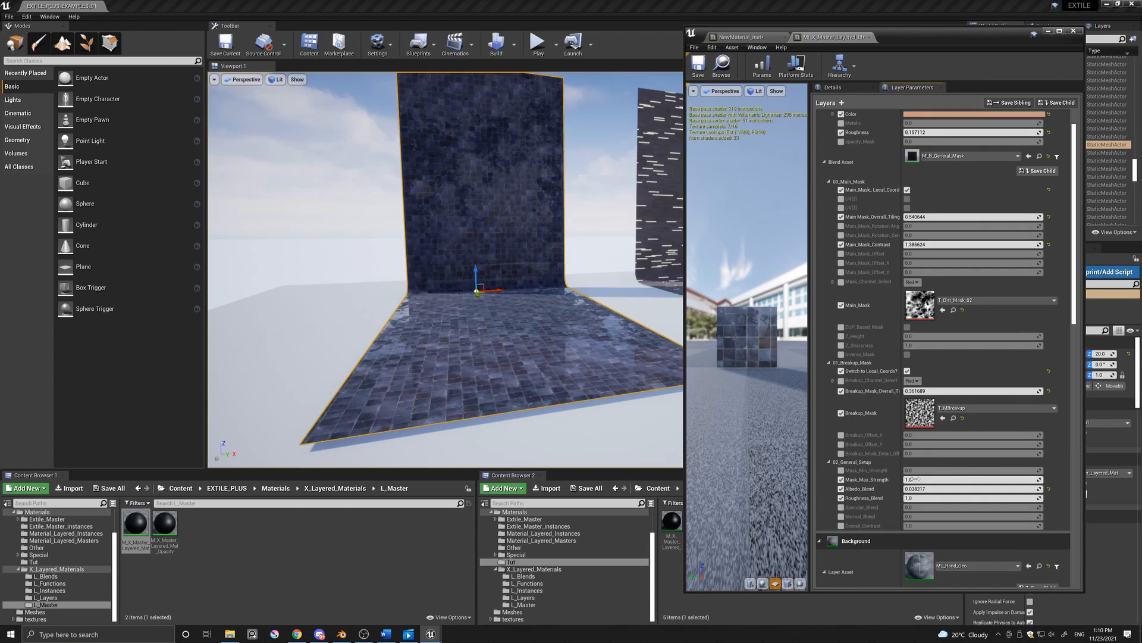
left_click(841, 470)
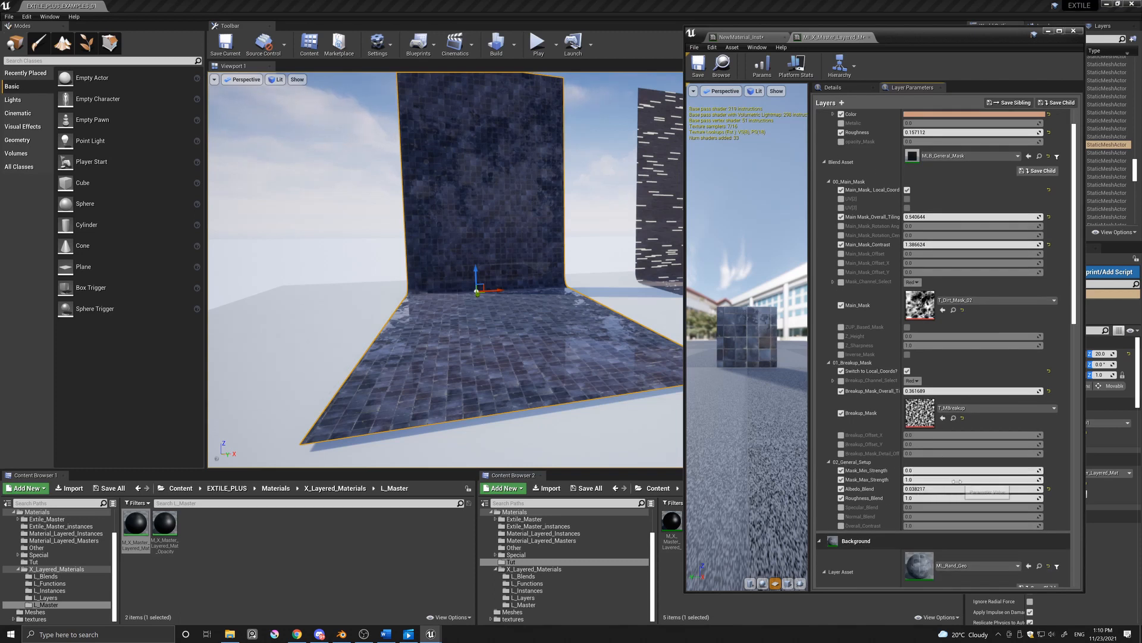
left_click_drag(976, 480, 950, 477)
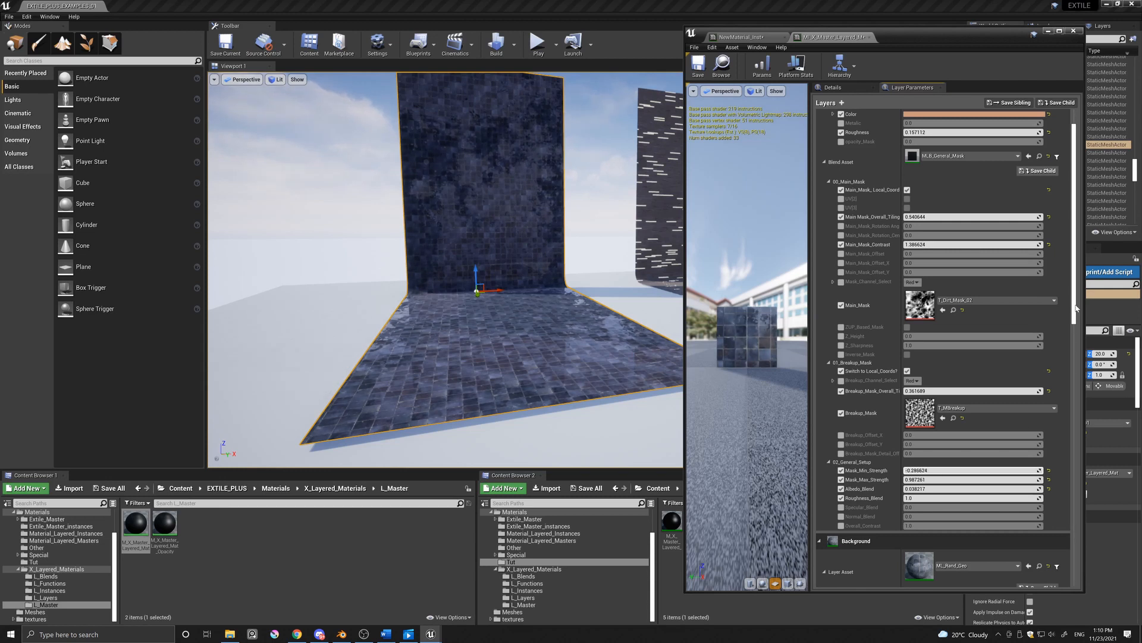
left_click_drag(1076, 307, 1075, 225)
left_click(952, 184)
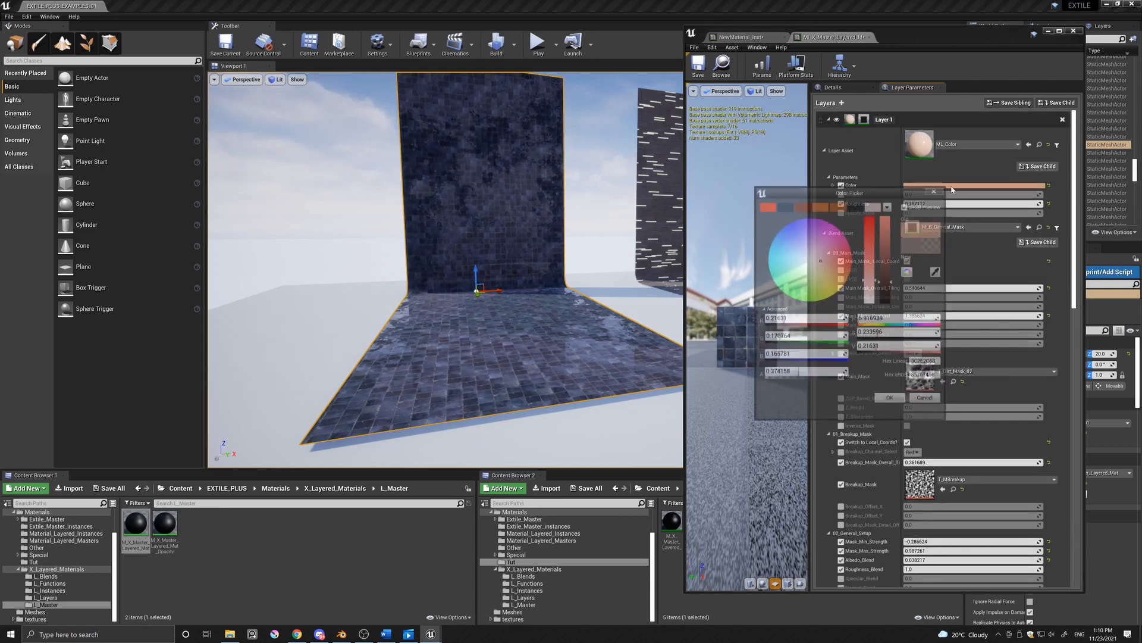
left_click(928, 402)
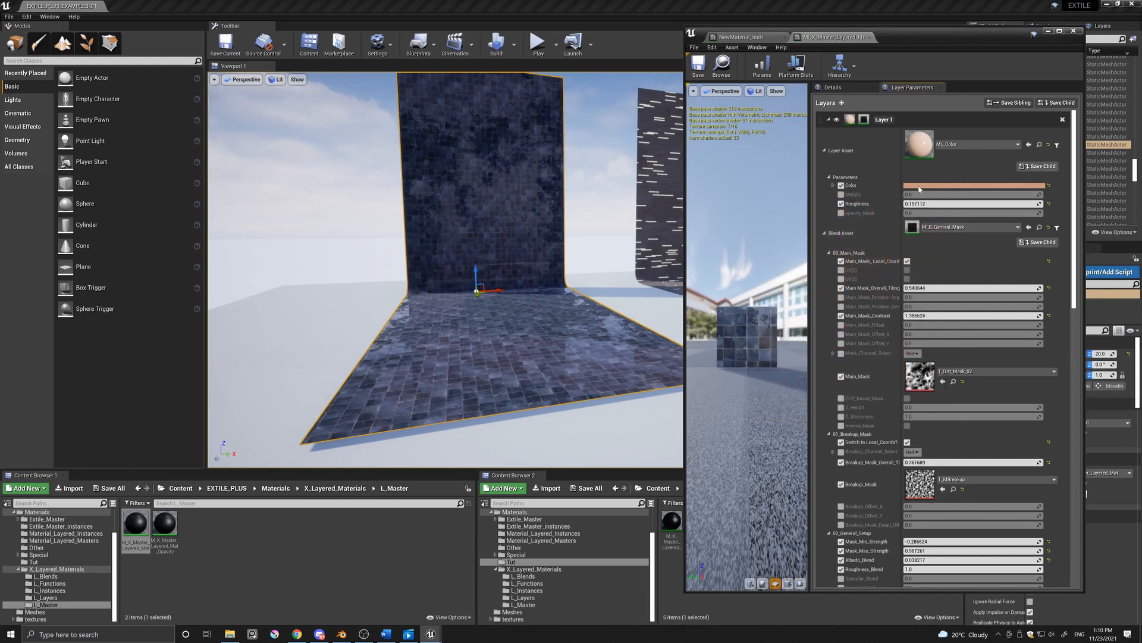
left_click(842, 213)
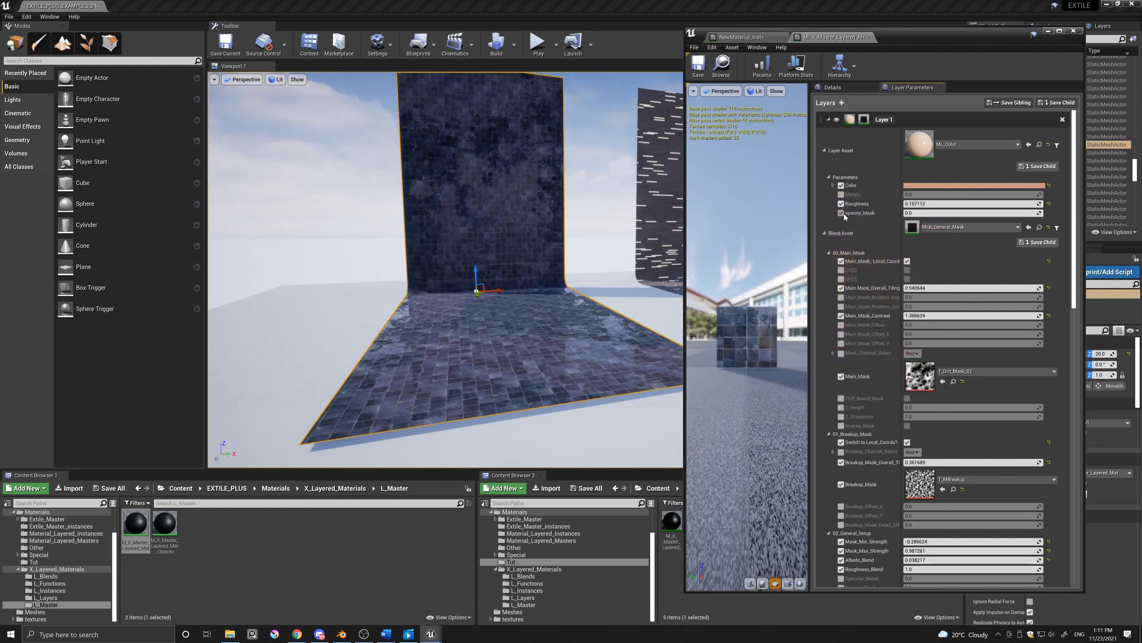
left_click(842, 213)
Step: Set Albedo_Blend in Layer 1's 02_General_Setup group to about 0.16 and check the result on the panel
scroll(867, 526, "down", 3)
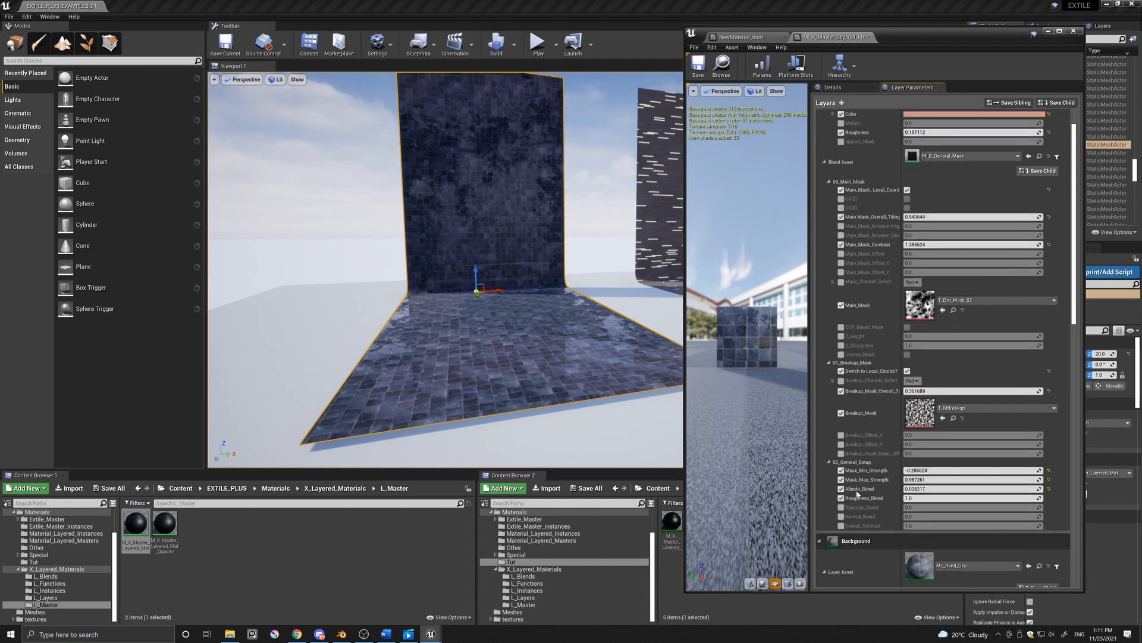
mouse_move(924, 489)
left_mouse_down()
mouse_move(940, 489)
mouse_move(927, 489)
left_mouse_up()
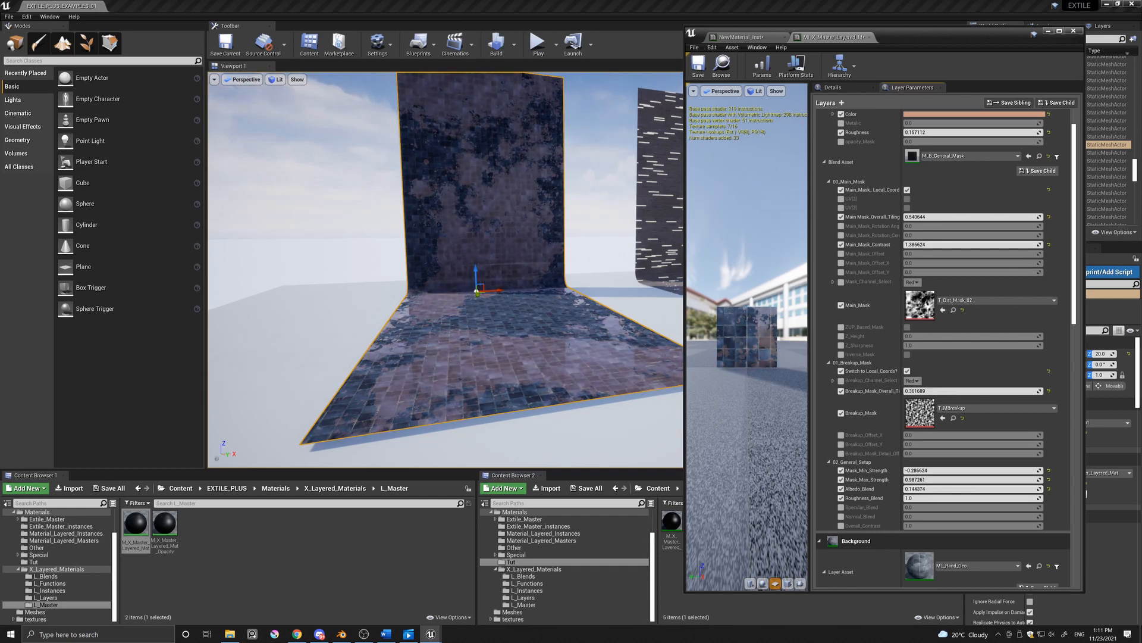
right_click_drag(544, 287, 481, 320)
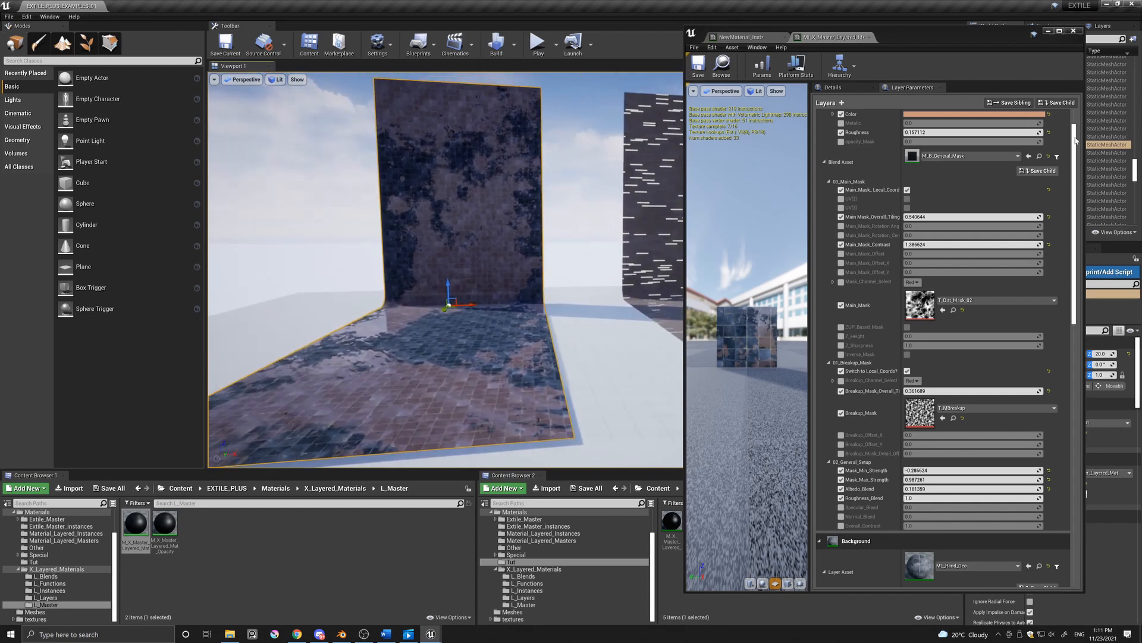
scroll(1076, 140, "up", 3)
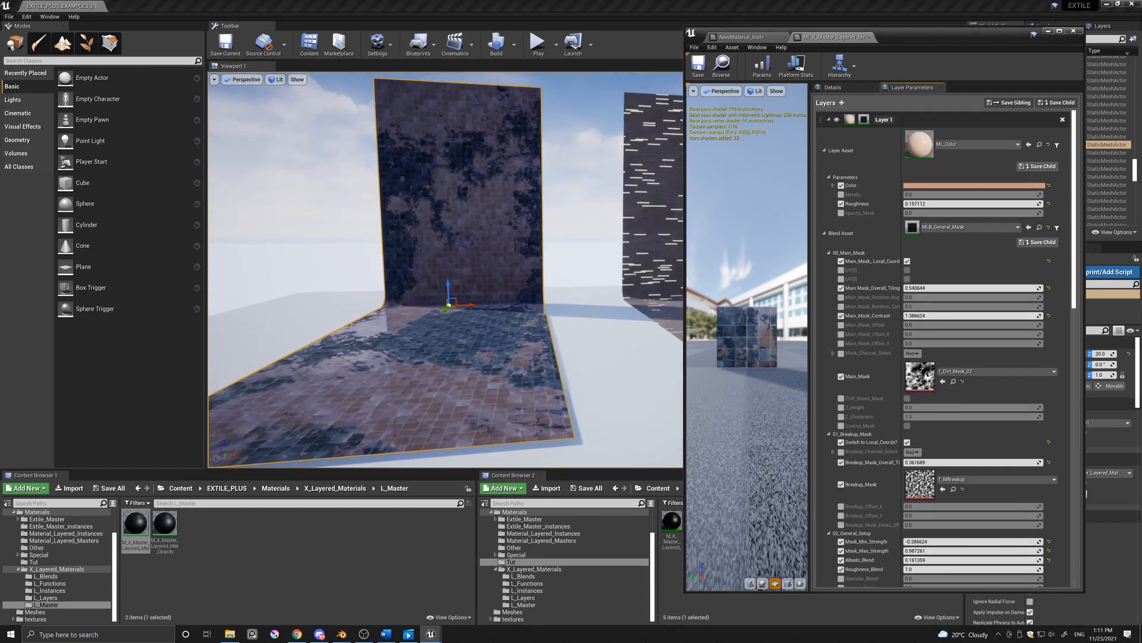
key("d")
right_click_drag(573, 314, 547, 315)
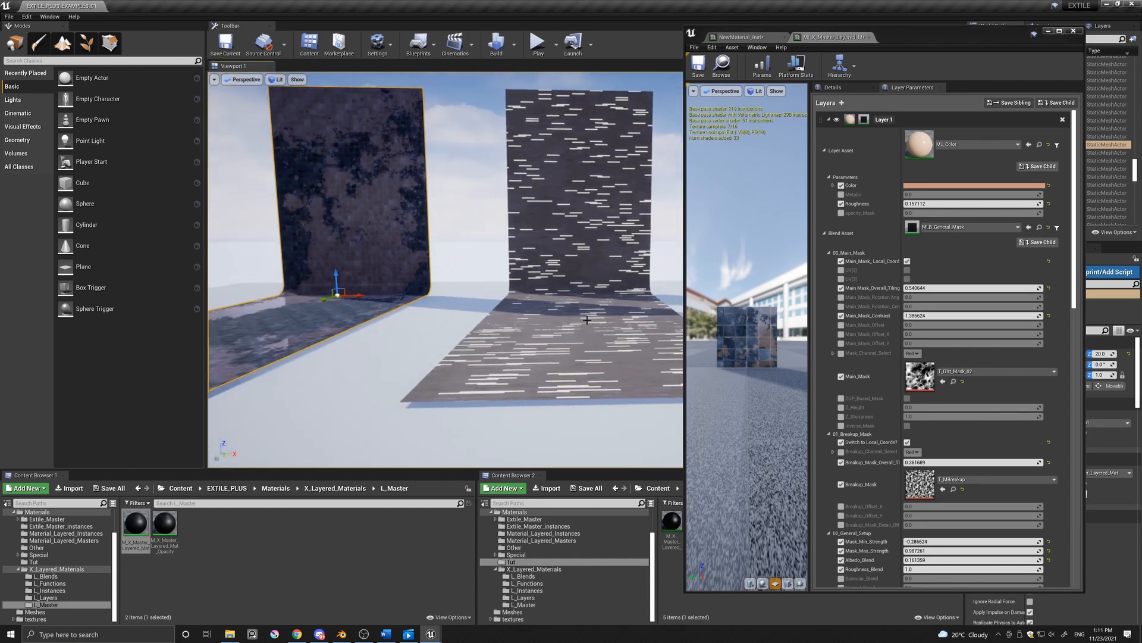
Step: Select the wood panel with the white strips and open its layered material instance, placing the editor window beside the panel
right_click_drag(541, 372, 544, 372)
key("d")
scroll(536, 373, "up", 2)
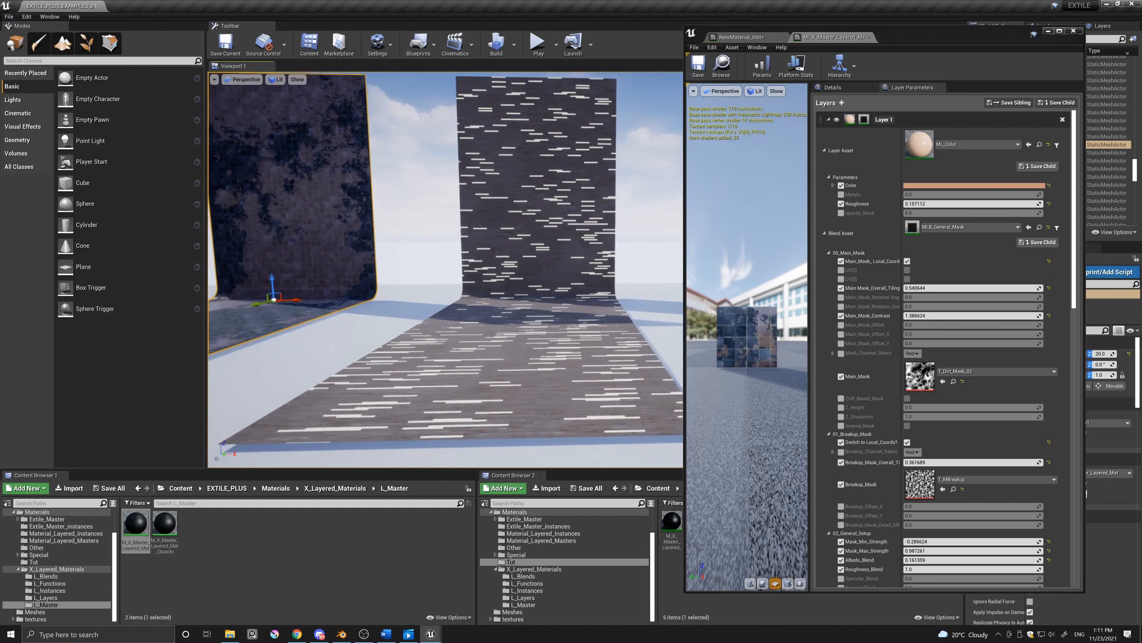
left_click(519, 371)
left_click_drag(940, 37, 238, 68)
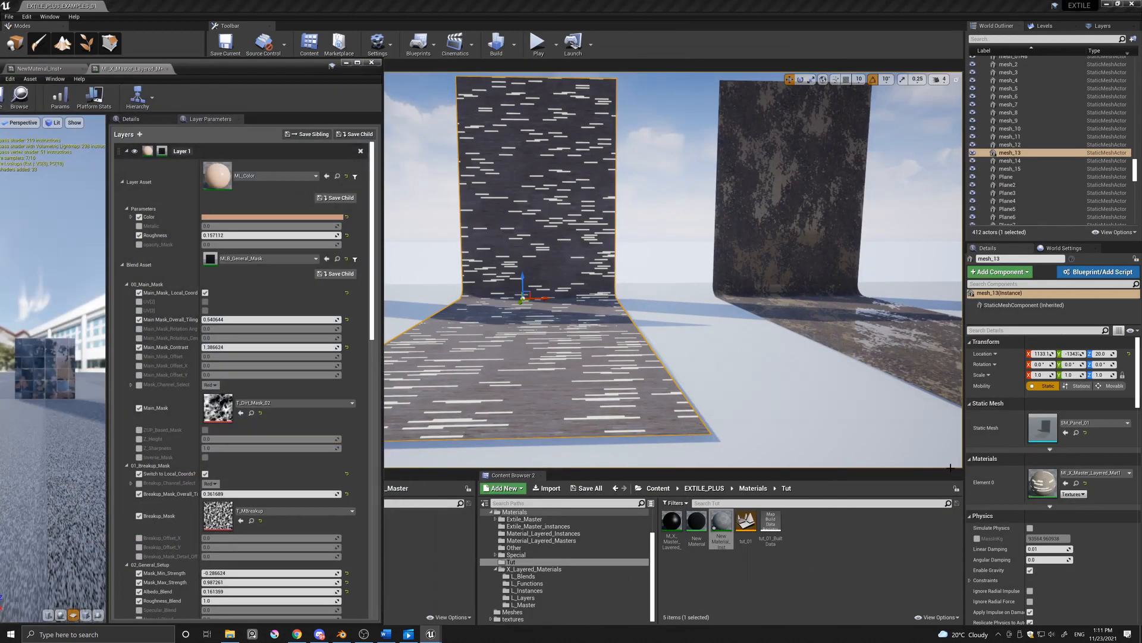
double_click(1040, 482)
left_click_drag(306, 88, 981, 74)
middle_click_drag(553, 319, 586, 331)
scroll(529, 349, "up", 2)
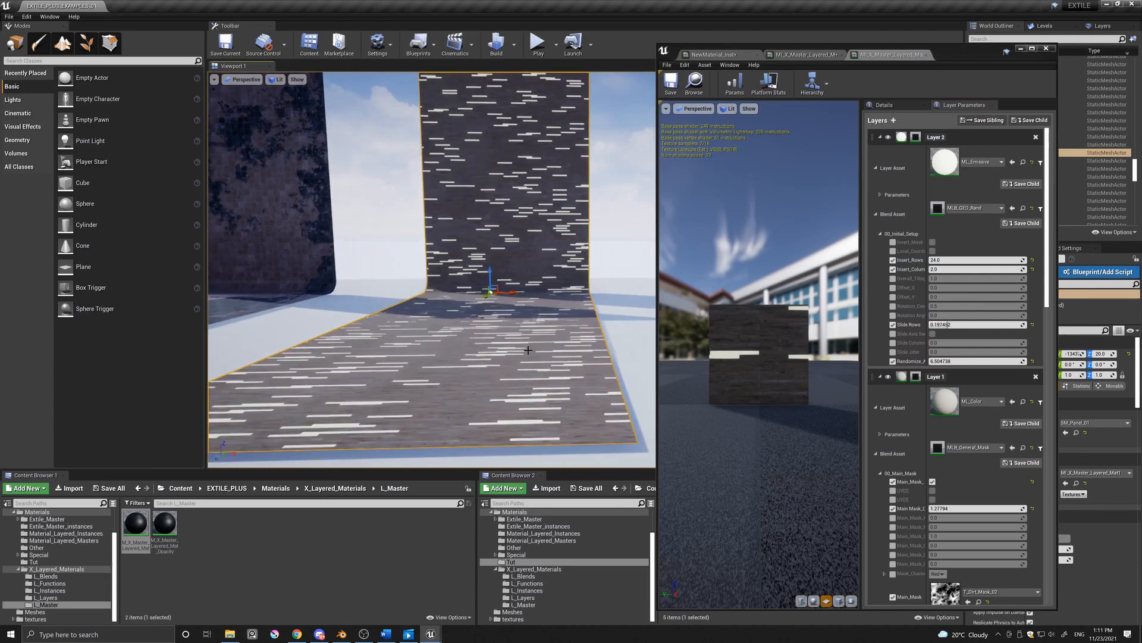
Step: Override the random seed in the Background layer's 00_Initial_Setup group, set it to about 24.94, and inspect the wood pattern
scroll(893, 322, "down", 2)
left_click_drag(1047, 247, 1061, 405)
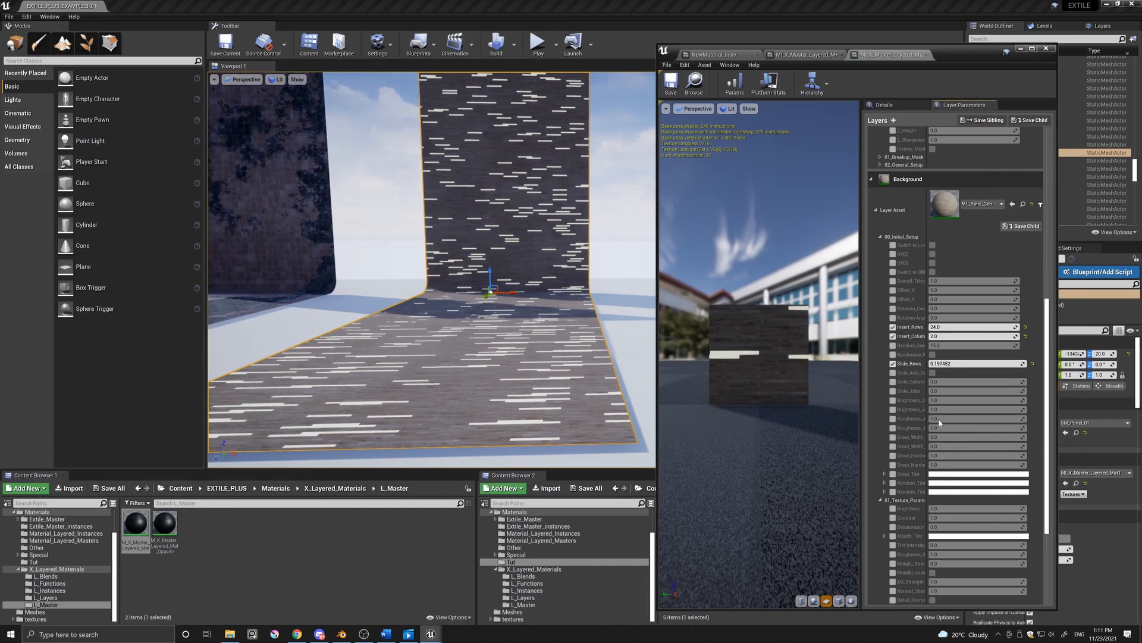
left_click(893, 345)
left_click_drag(940, 345, 983, 345)
right_click_drag(476, 363, 465, 416)
key("w")
middle_click_drag(476, 363, 467, 333)
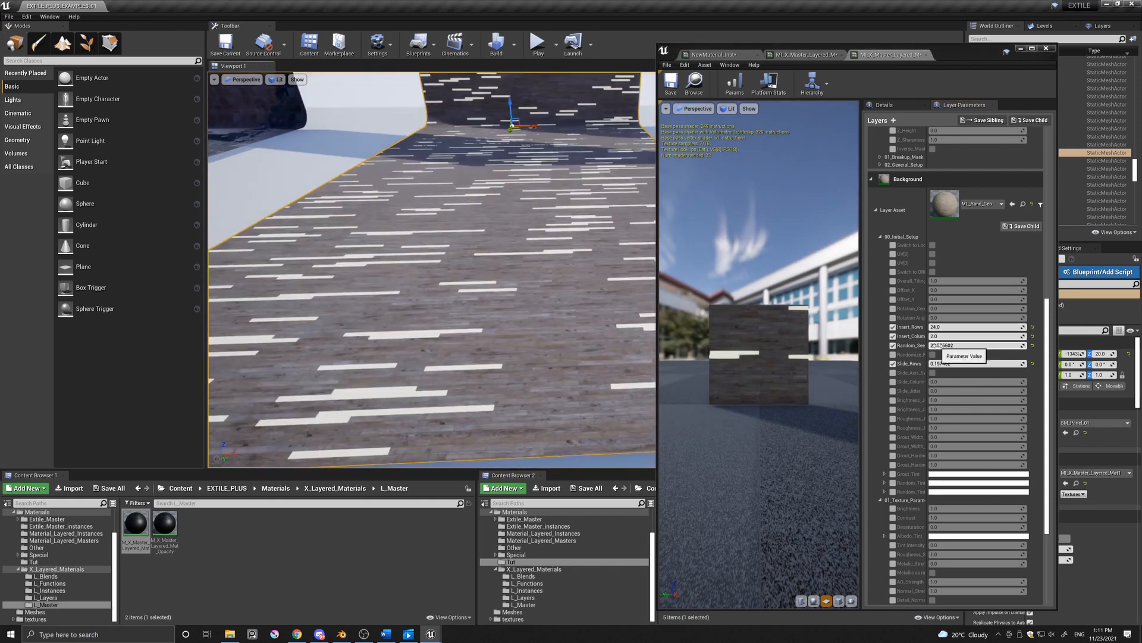
mouse_move(944, 346)
left_mouse_down()
mouse_move(962, 346)
mouse_move(950, 346)
left_mouse_up()
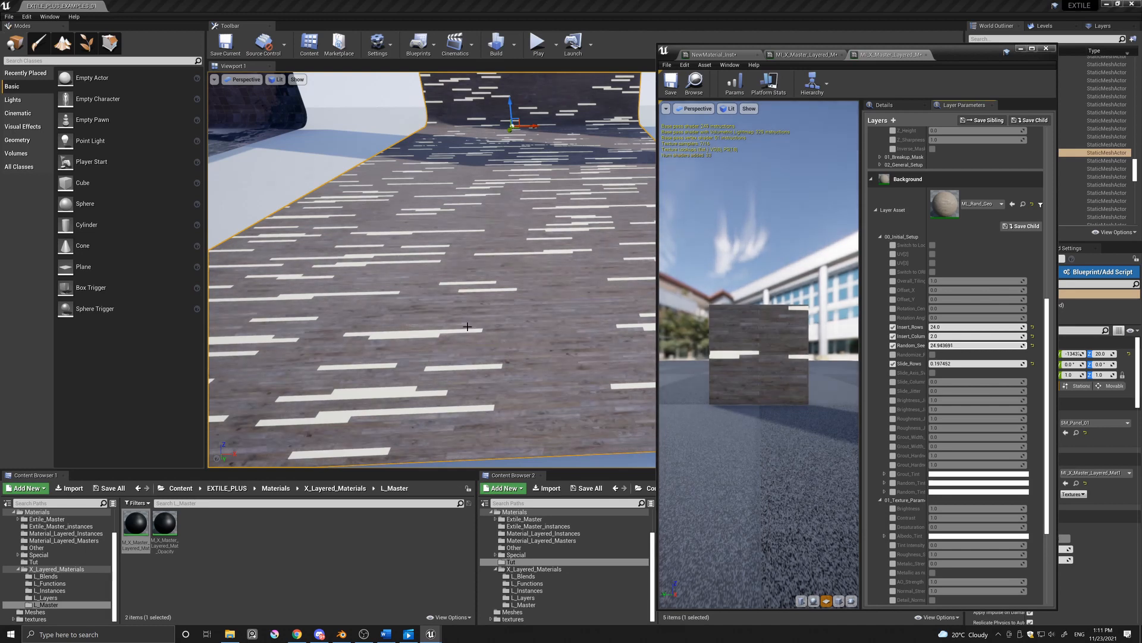
right_click_drag(465, 326, 476, 290)
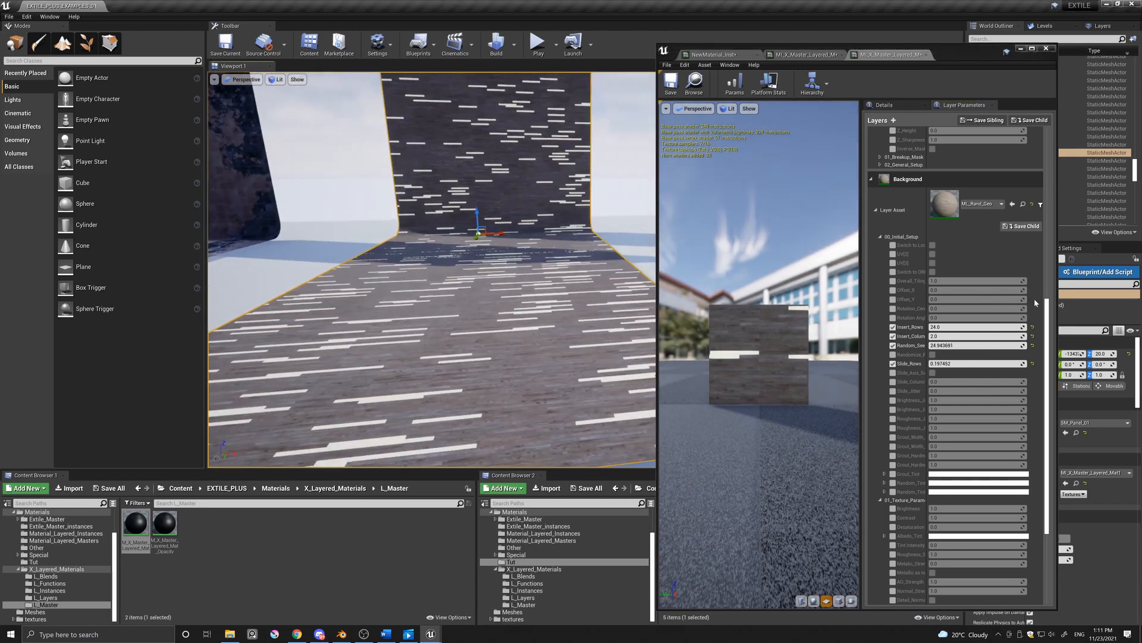
Step: Set Layer 2's Slide Rows to about 0.086 and its Randomize value to about 1.67 in the blend's initial setup
scroll(1029, 238, "up", 15)
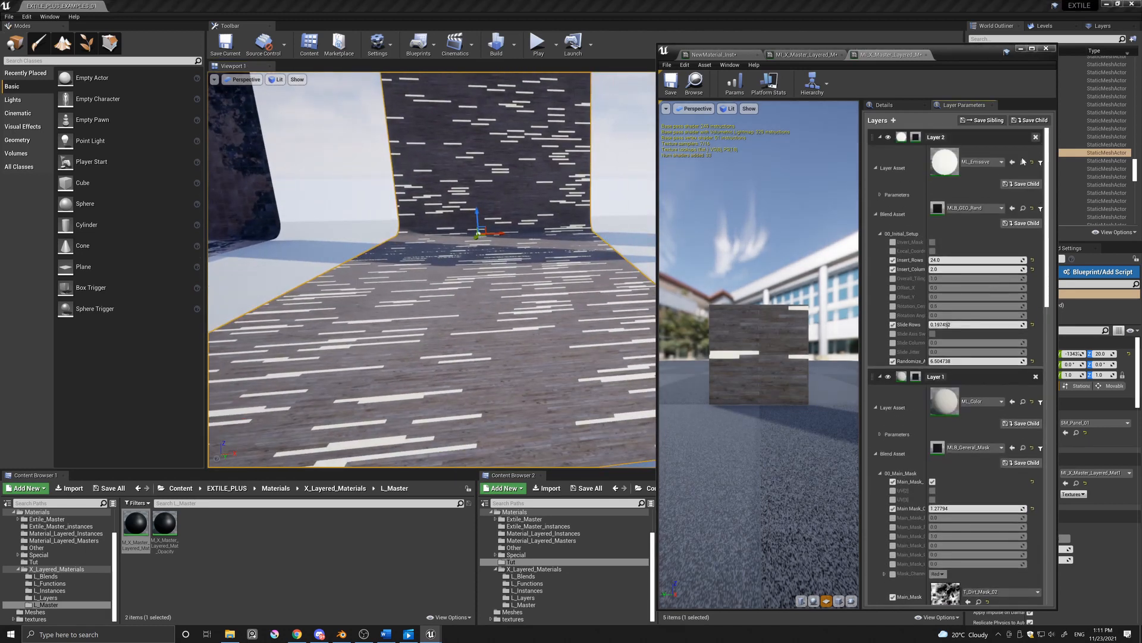
right_click_drag(555, 365, 565, 376)
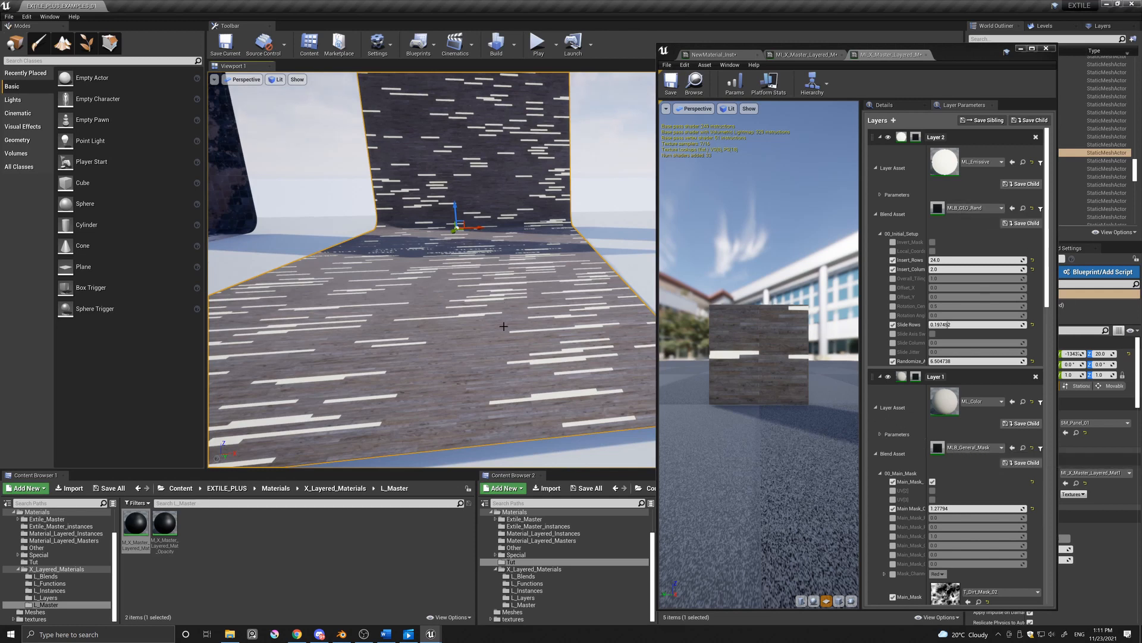
right_click_drag(504, 326, 492, 324)
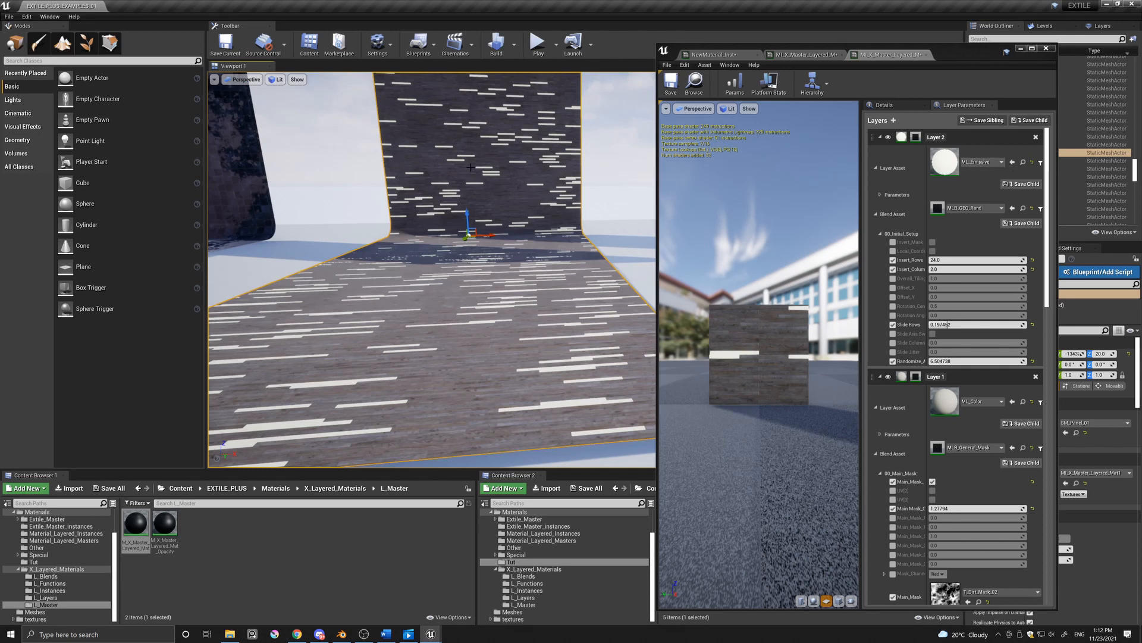
right_click_drag(471, 168, 462, 168)
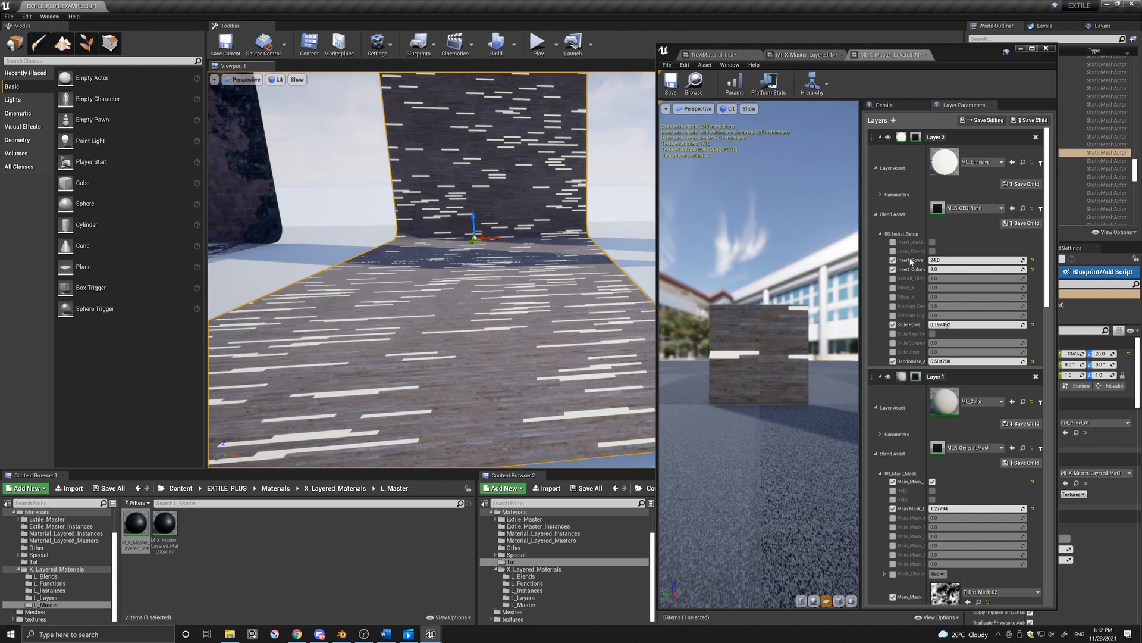
mouse_move(932, 324)
left_mouse_down()
mouse_move(982, 325)
mouse_move(926, 325)
left_mouse_up()
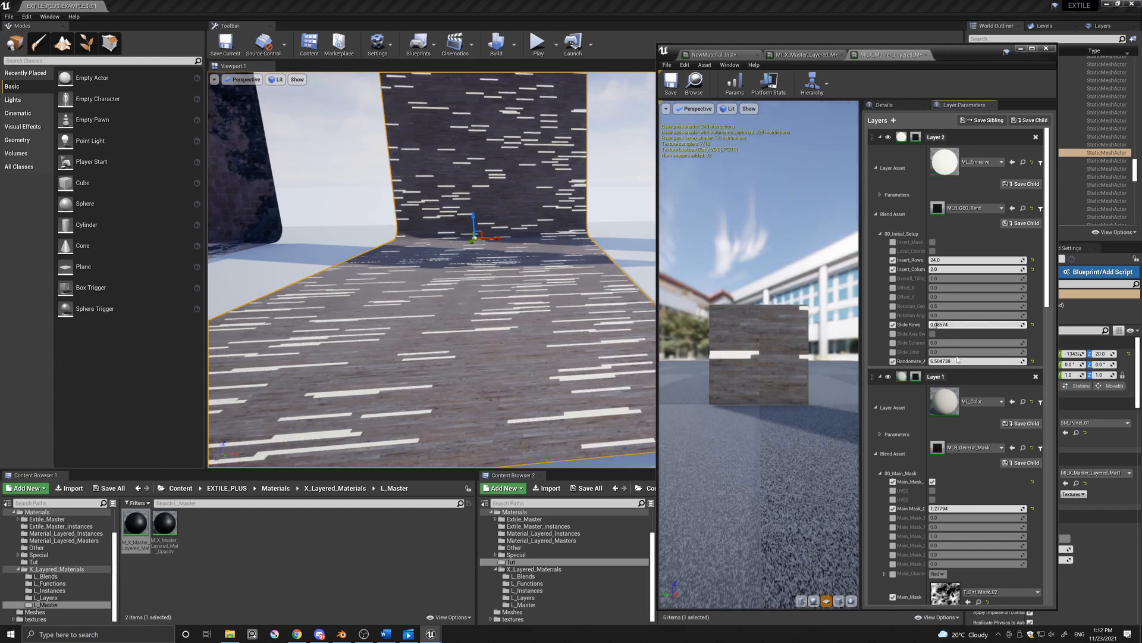
mouse_move(958, 360)
left_mouse_down()
mouse_move(979, 360)
mouse_move(943, 360)
left_mouse_up()
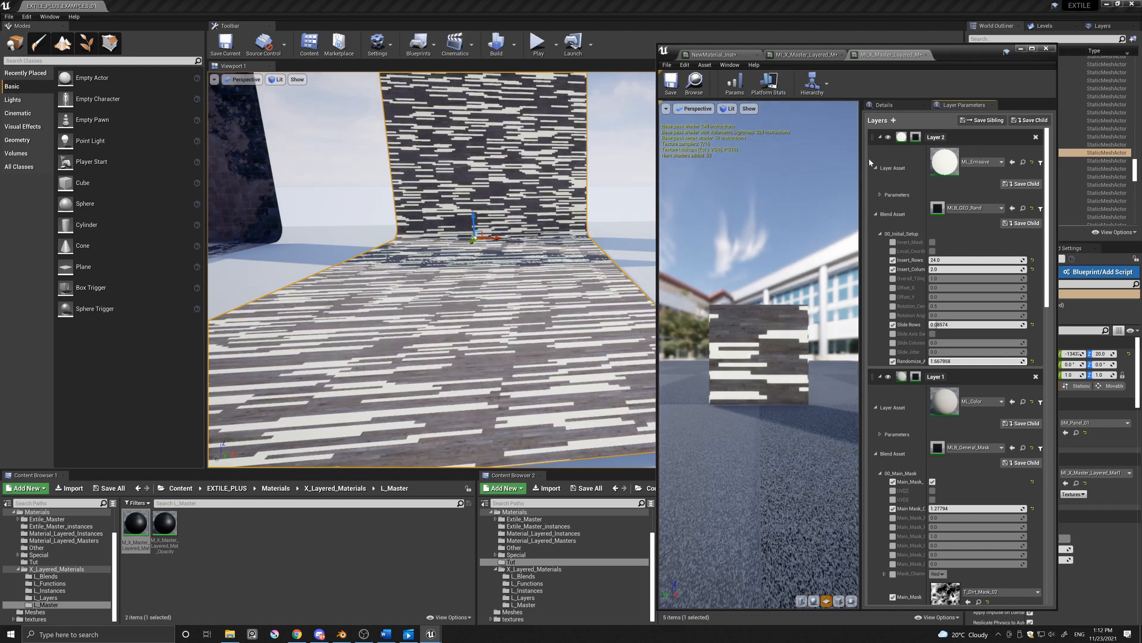
Step: Expand Layer 2's ML_Emissive parameters and raise the emissive strength to 25, then to 50
left_click(880, 195)
left_click(893, 212)
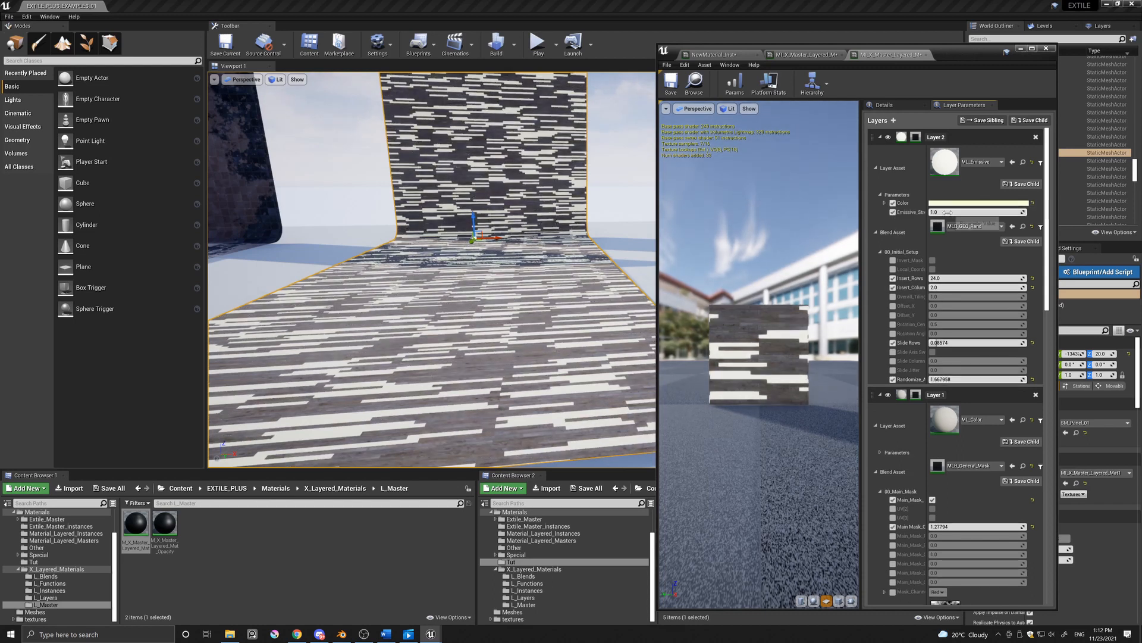
key("Return")
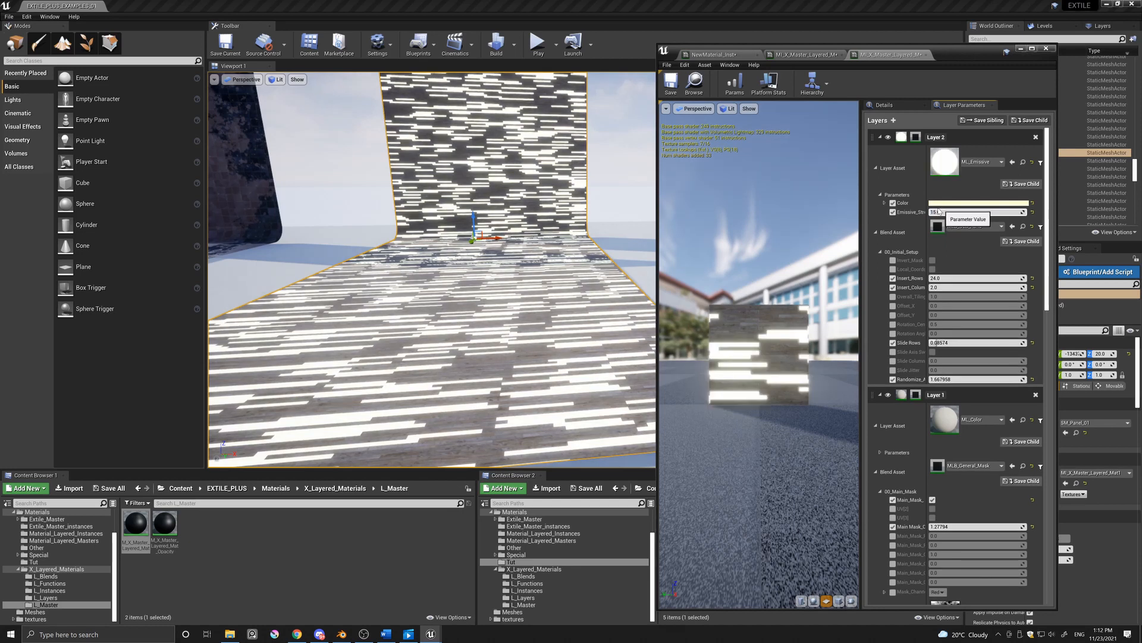
left_click(939, 211)
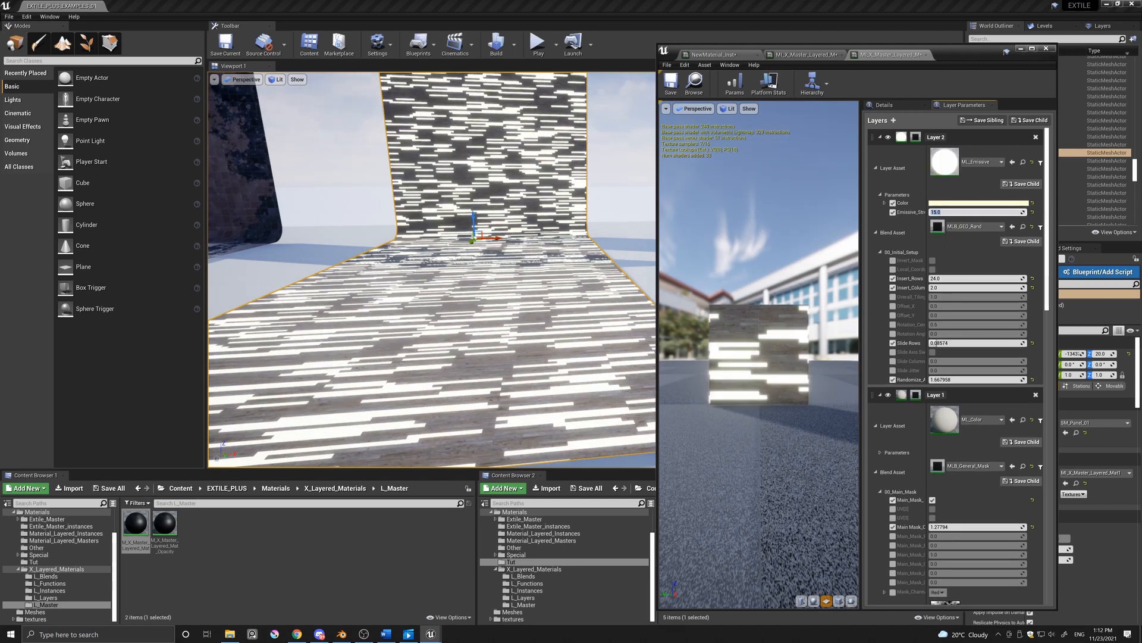
type("25")
key("Return")
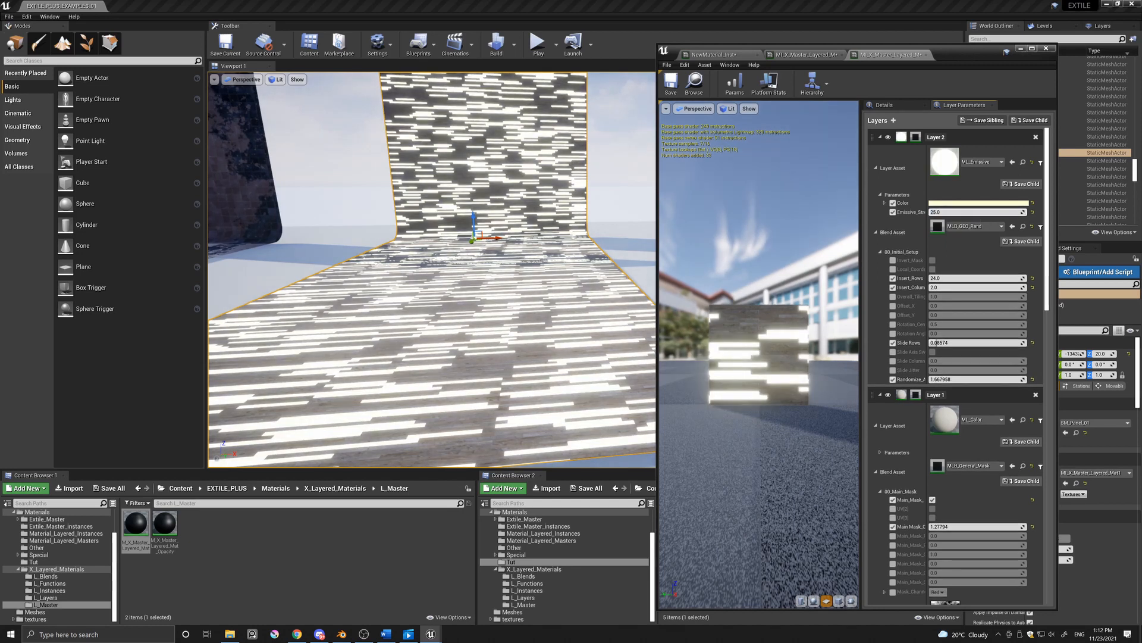
left_click(948, 212)
type("50")
key("Return")
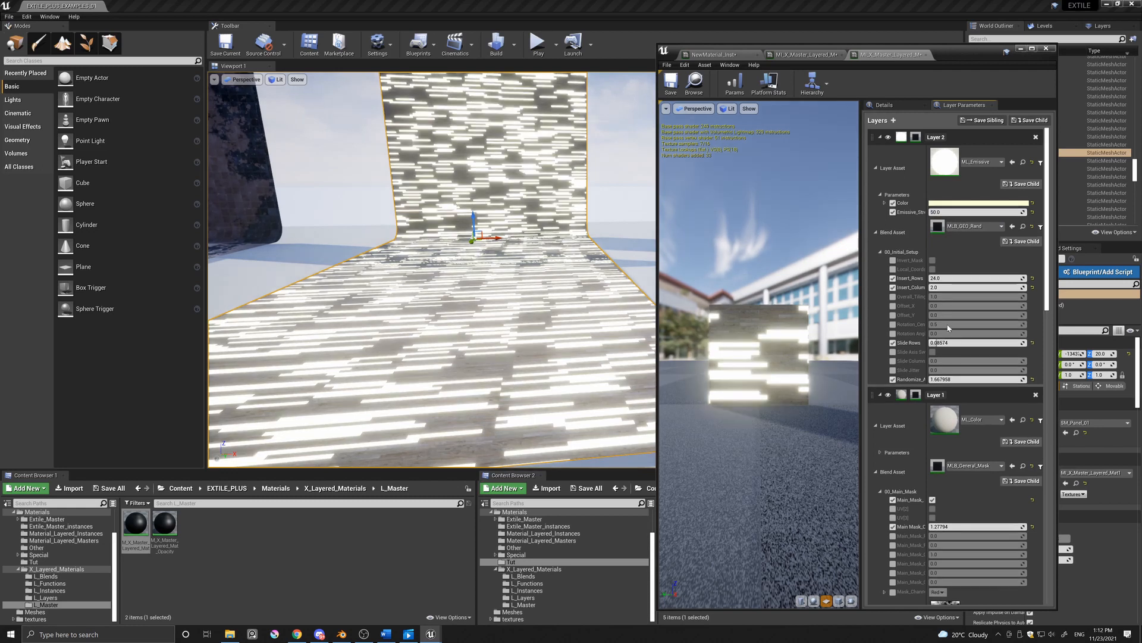
Step: Set Layer 2's Randomize value to about 6.02 and its Slide Rows to about 0.32
left_click_drag(976, 379, 1074, 379)
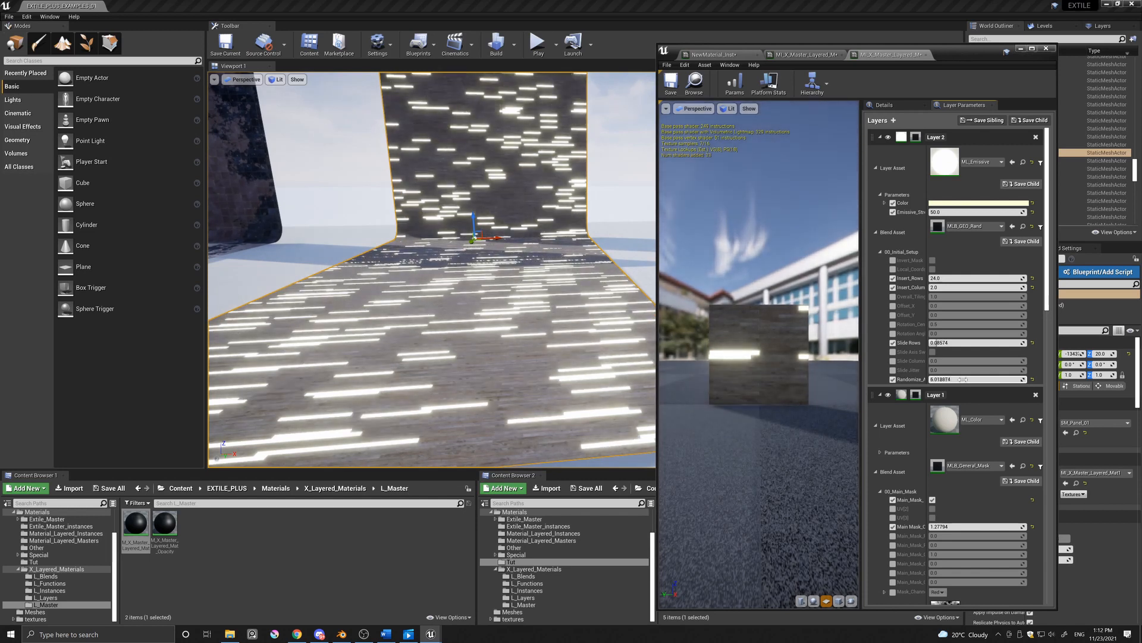
scroll(962, 429, "down", 5)
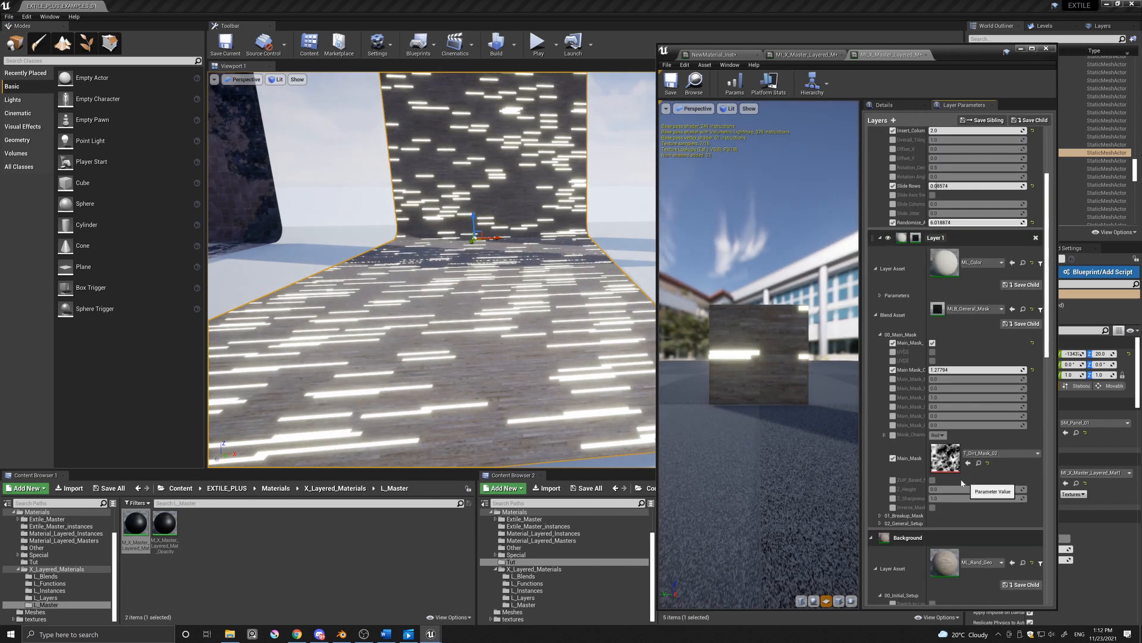
mouse_move(501, 312)
right_mouse_down()
mouse_move(503, 297)
mouse_move(500, 312)
right_mouse_up()
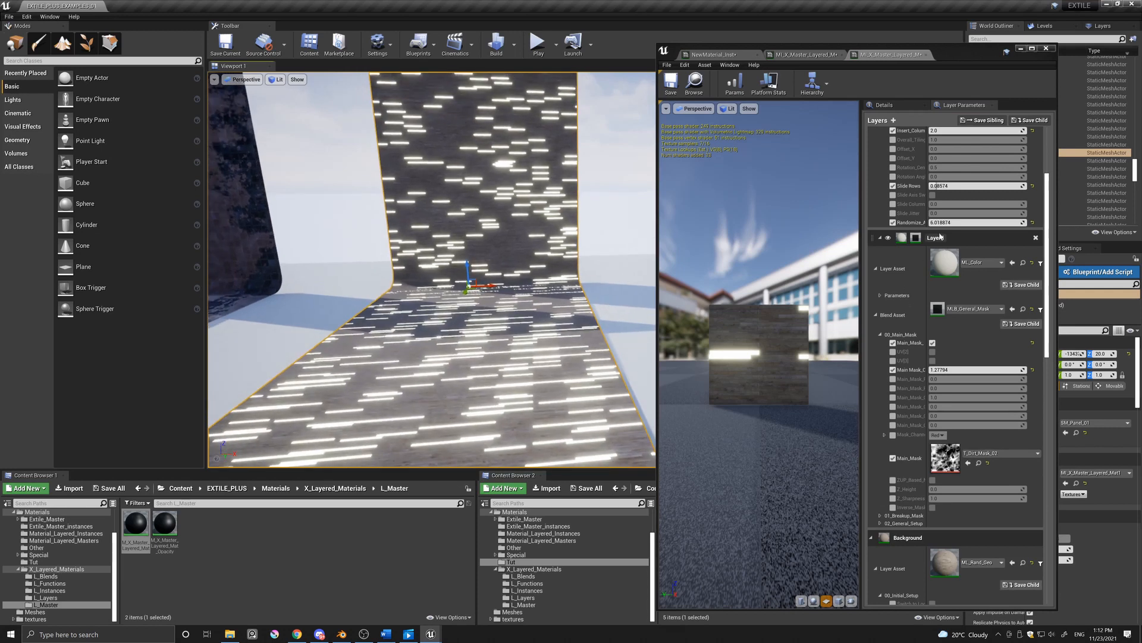
scroll(956, 262, "up", 2)
mouse_move(956, 258)
left_mouse_down()
mouse_move(1027, 259)
mouse_move(930, 258)
mouse_move(959, 258)
left_mouse_up()
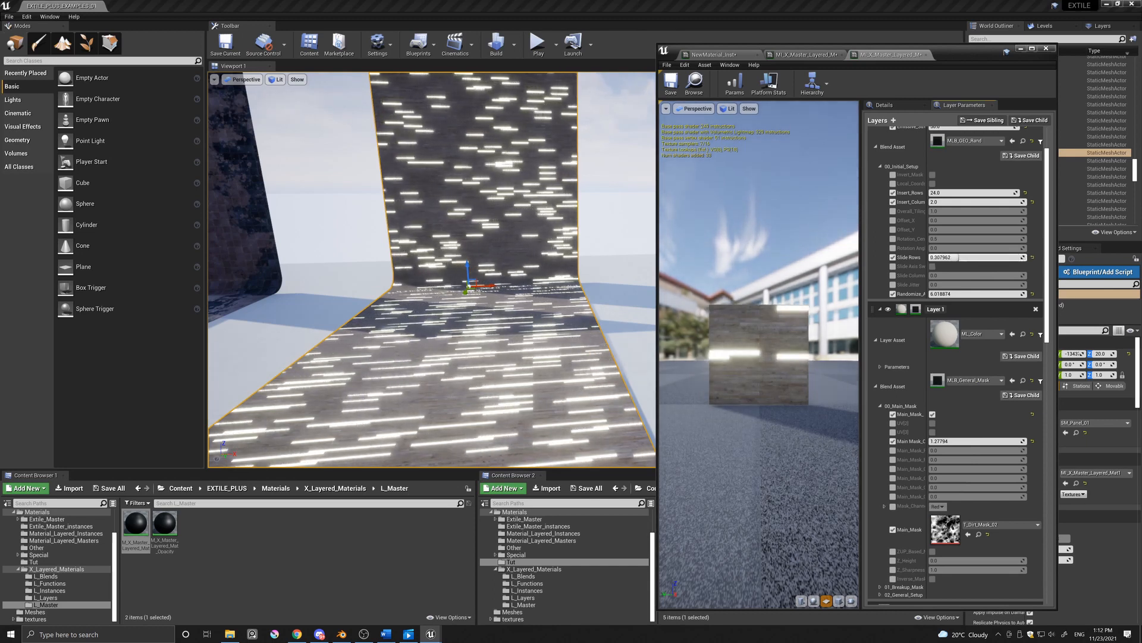
Step: Select the neighbouring patchy brown panel, open its layered material instance, and examine its Background and ML_Wet Layer 1 parameters
right_click_drag(445, 323, 448, 325)
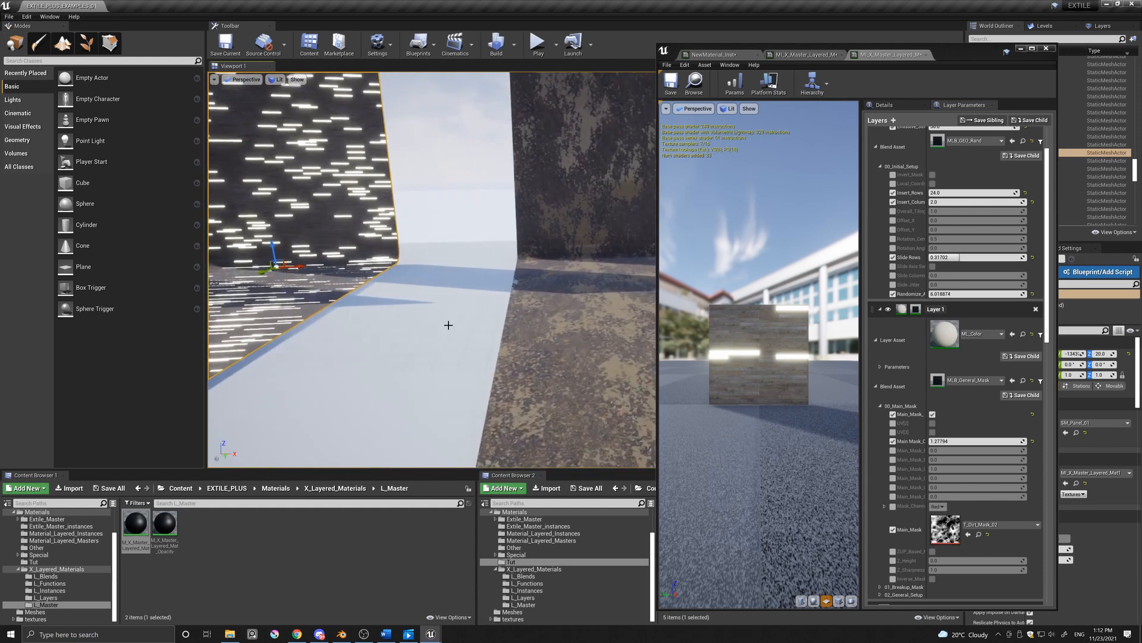
right_click_drag(581, 328, 526, 367)
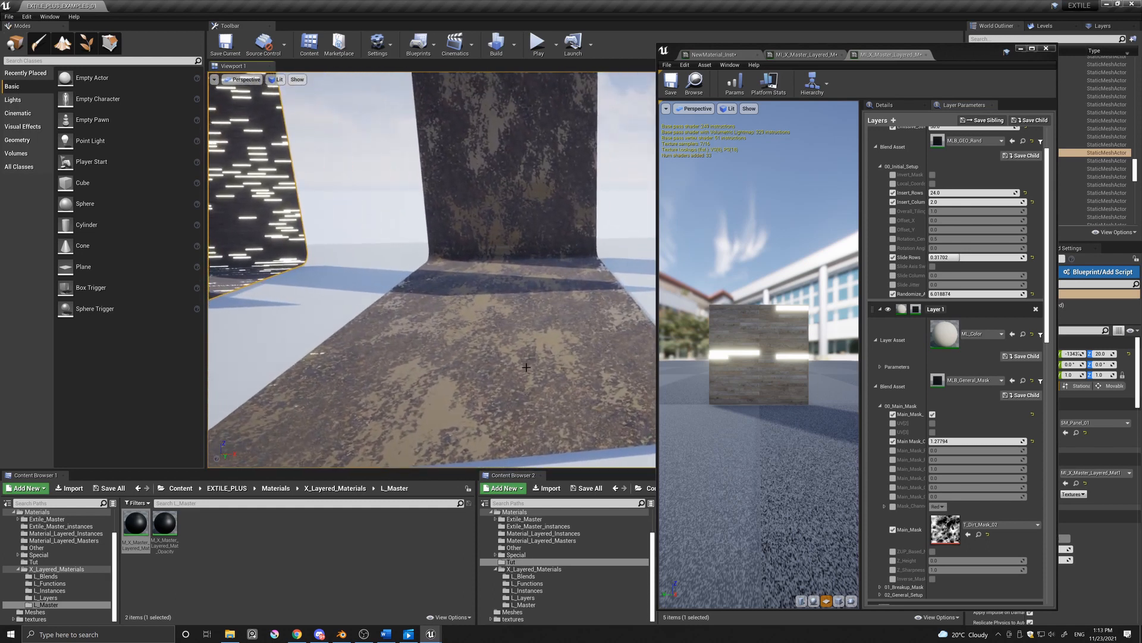
left_click(526, 367)
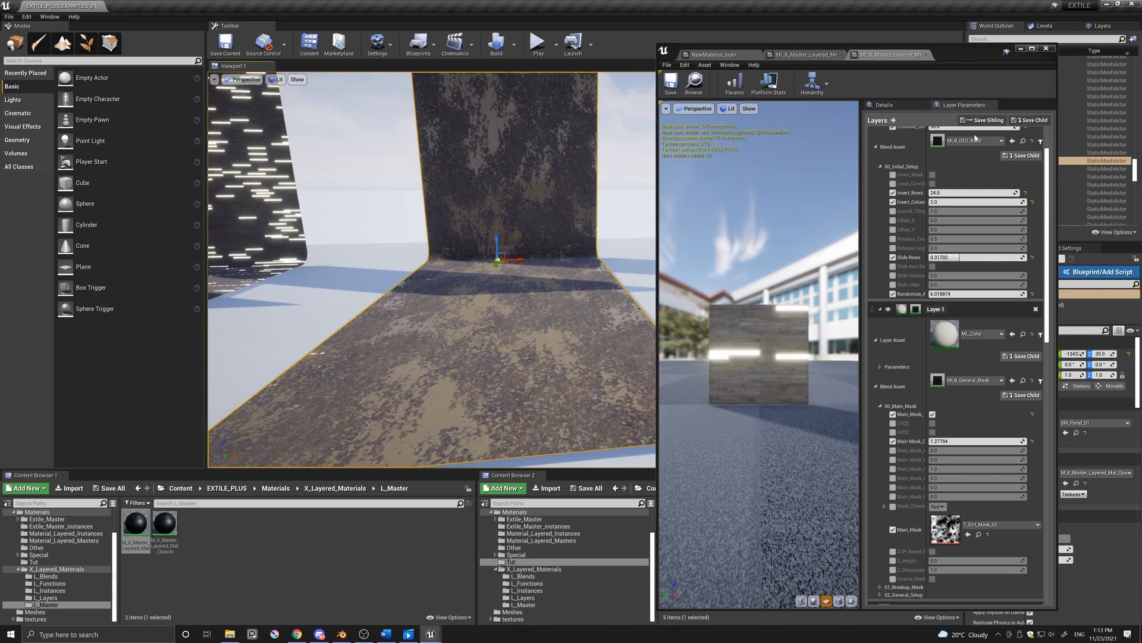
left_click_drag(964, 54, 996, 55)
double_click(1045, 483)
scroll(976, 324, "down", 5)
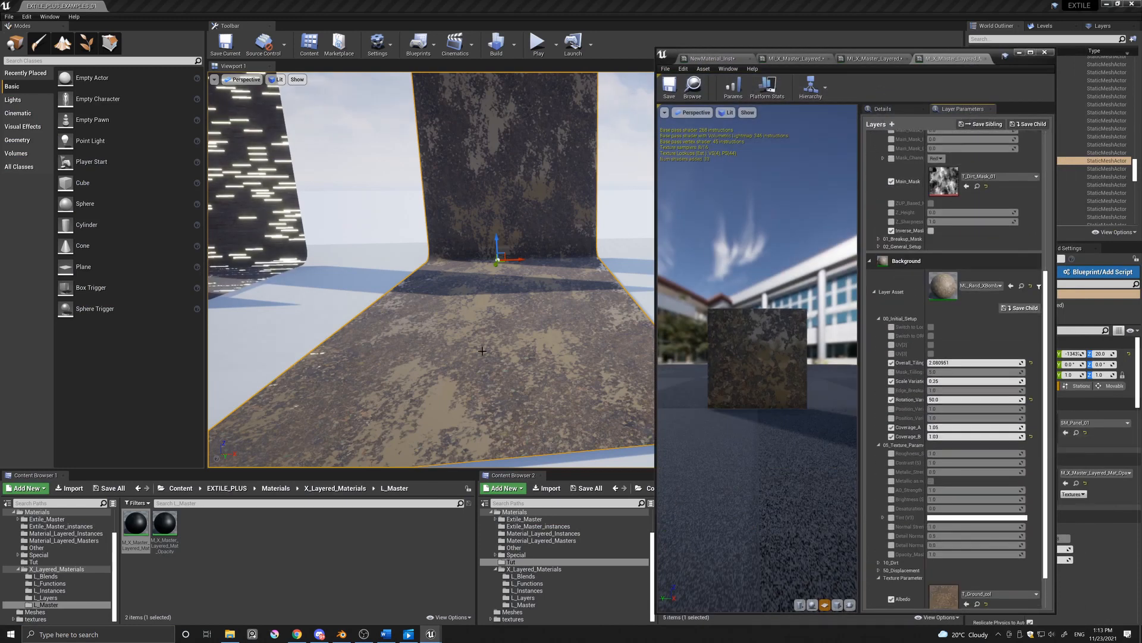
left_click_drag(476, 352, 464, 373, "alt")
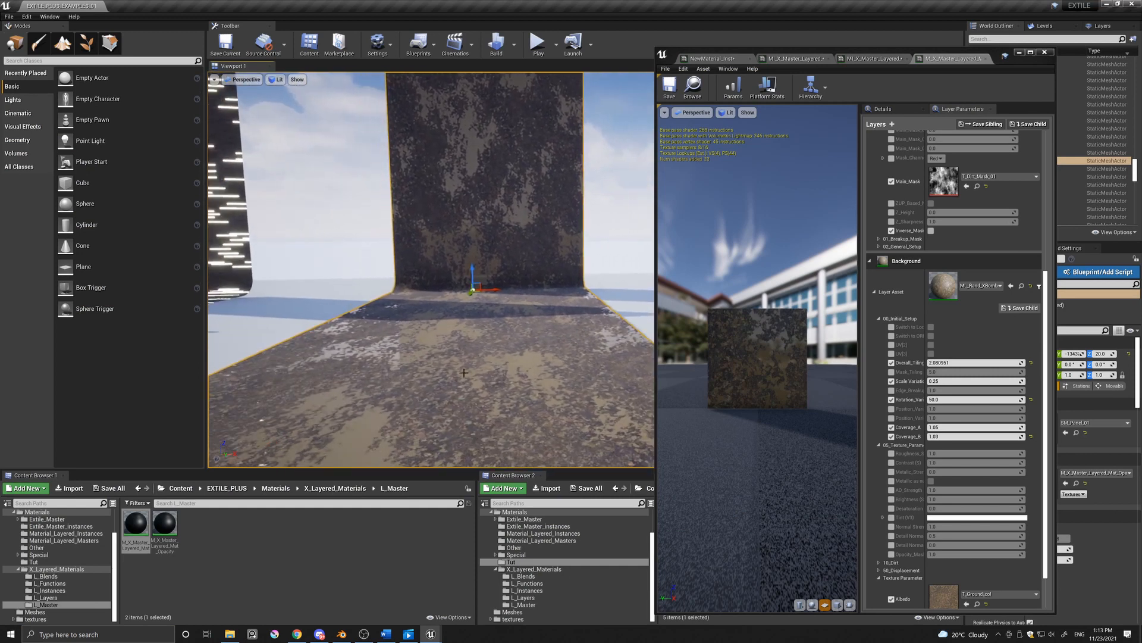
scroll(1003, 251, "up", 5)
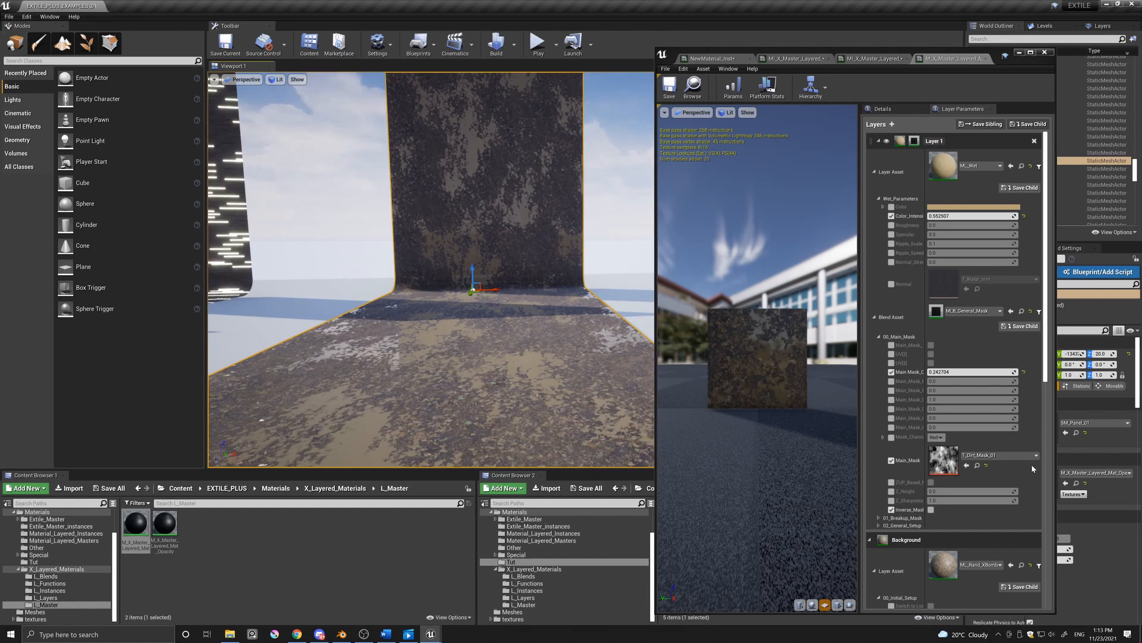
Step: Select the last panel, with bricks above and gravel below, and open its layered material instance
middle_click_drag(476, 330, 543, 351)
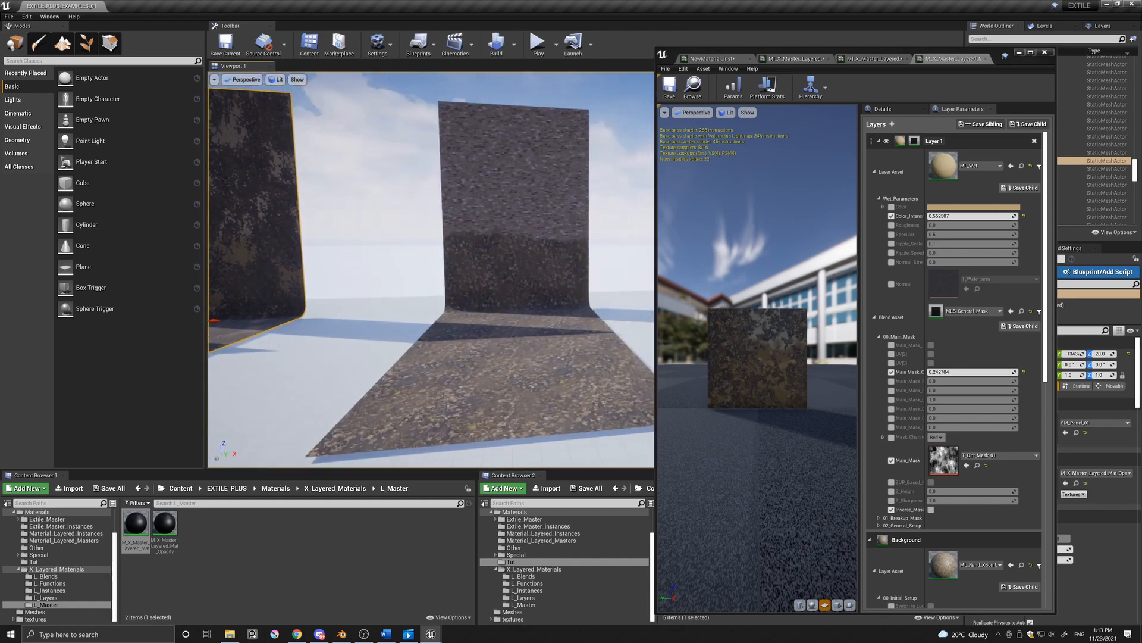
left_click(552, 352)
left_click(1019, 52)
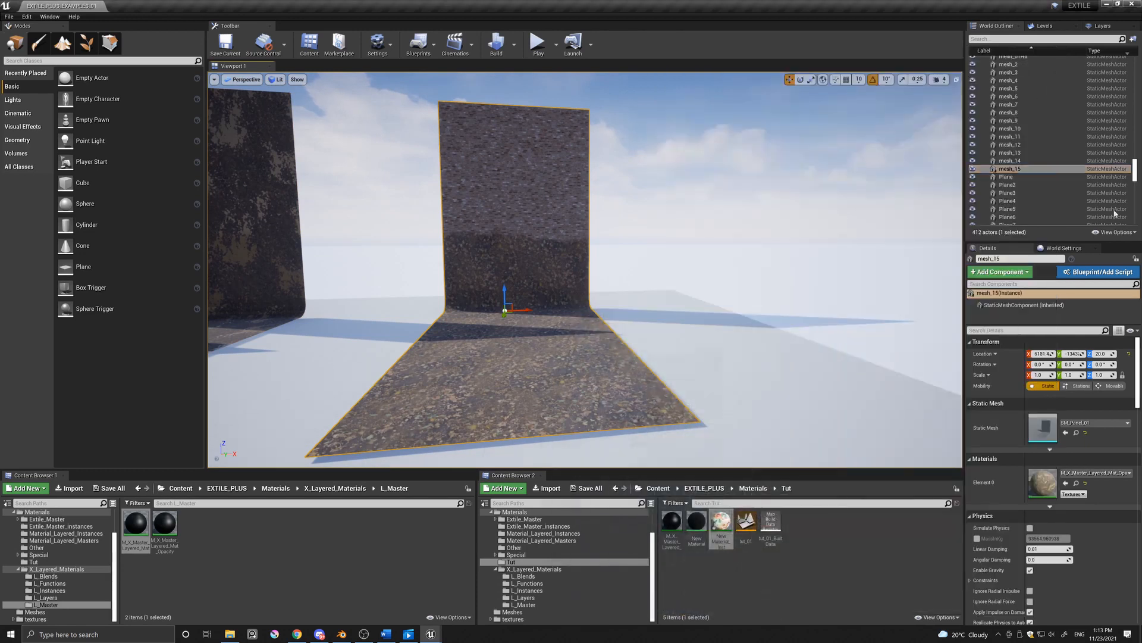
double_click(1071, 474)
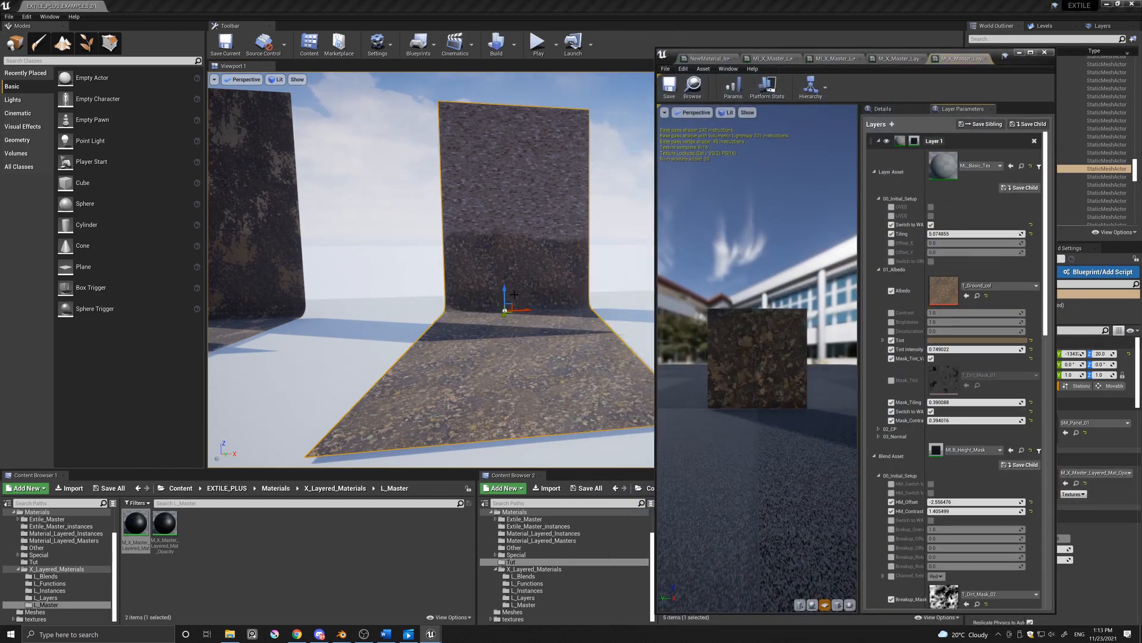
Step: Set the random seed in the brick panel's Background layer to about 21.22 and look over the surrounding layer parameters
scroll(980, 536, "down", 10)
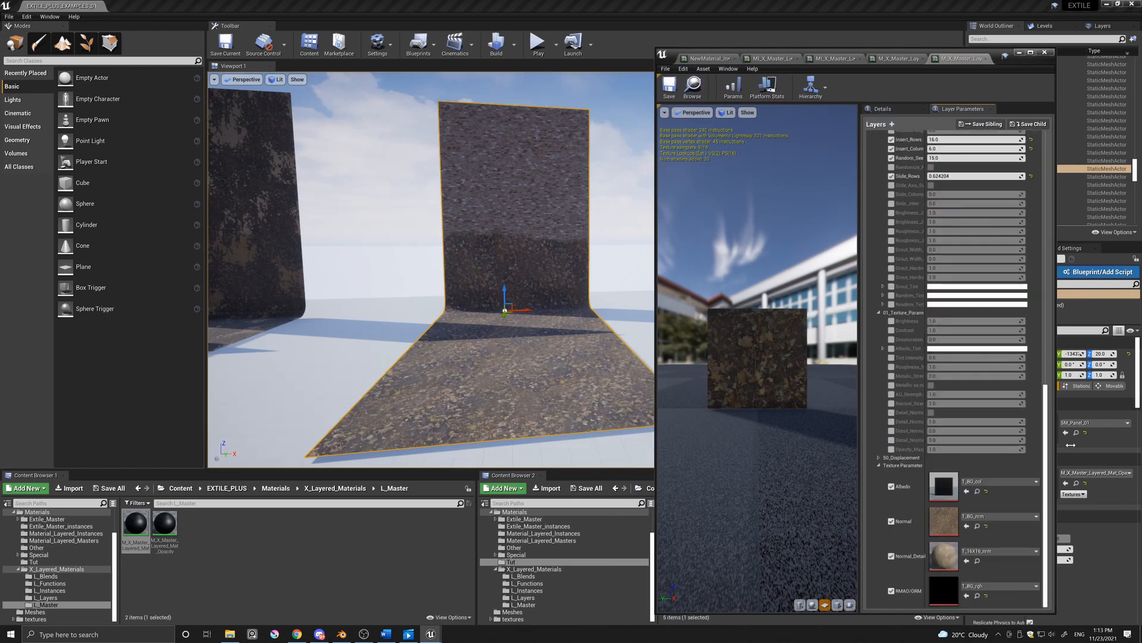
scroll(970, 305, "up", 4)
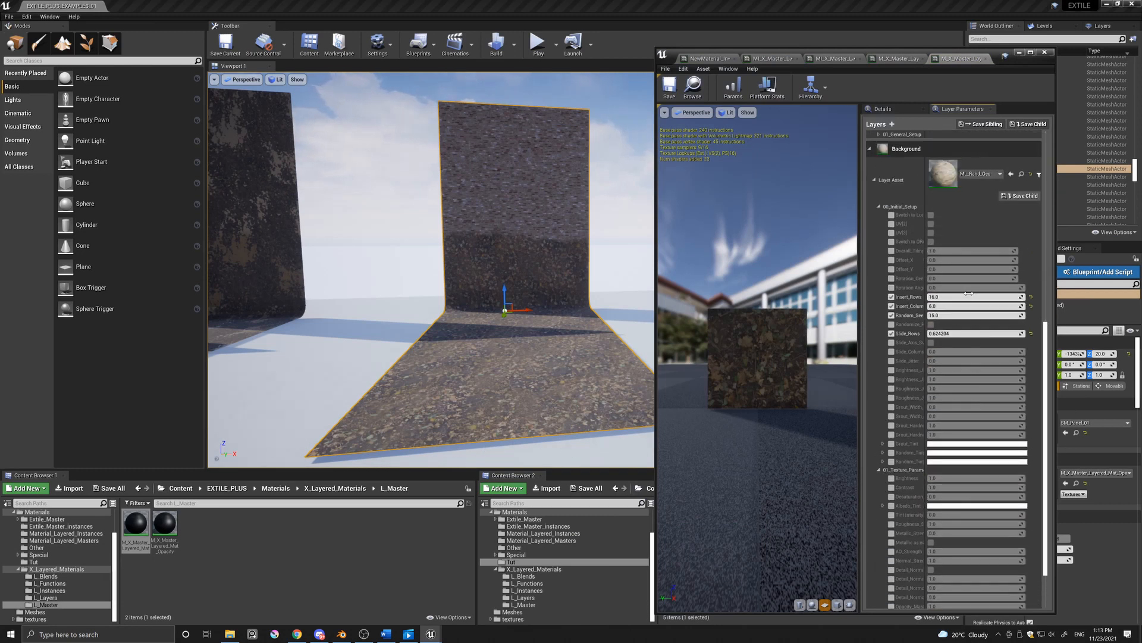
left_click_drag(947, 319, 967, 320)
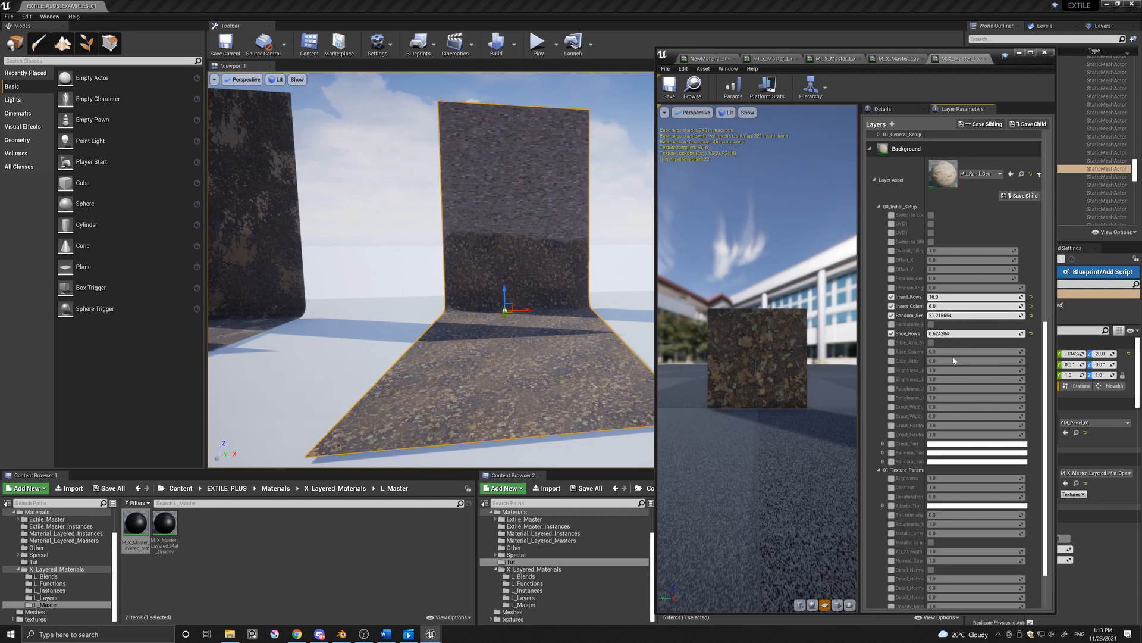
scroll(954, 424, "down", 2)
scroll(943, 302, "up", 3)
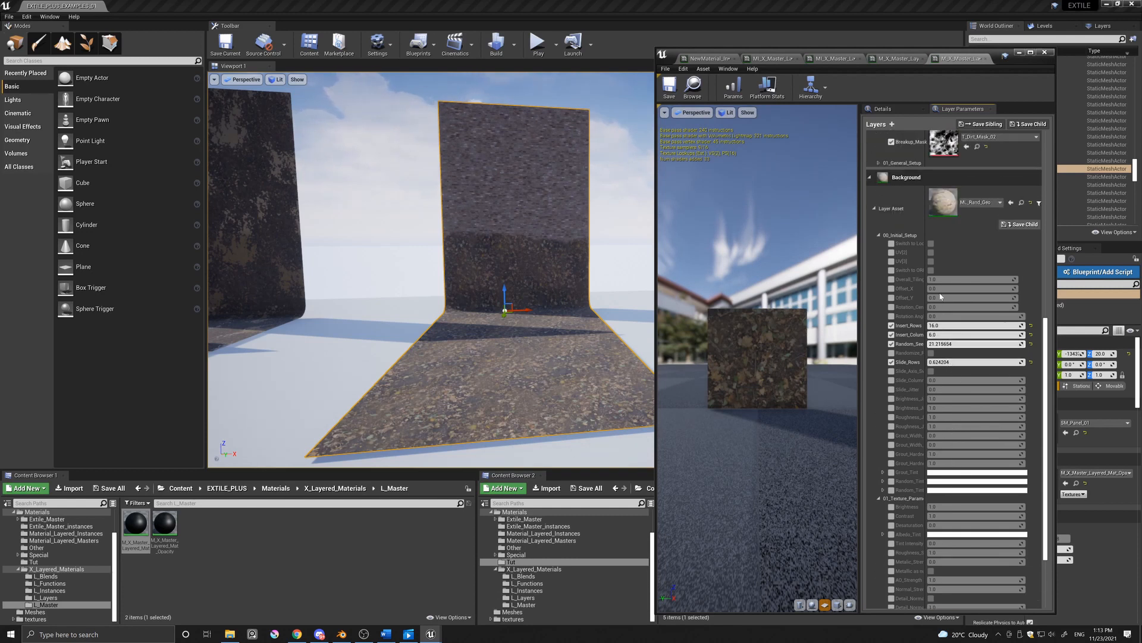
Step: Set the brick panel's Background layer to an overall tiling of about 0.34, a random seed of about 43.22 and Slide_Rows of about 0.73
left_click(892, 279)
left_click_drag(976, 279, 944, 279)
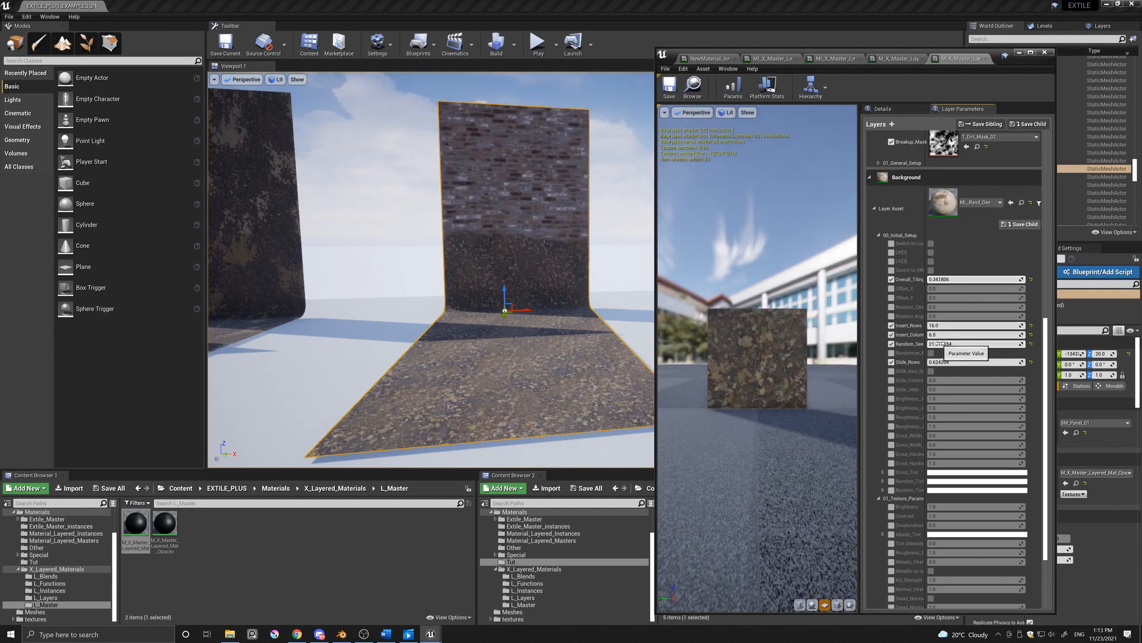
left_click_drag(976, 344, 1006, 344)
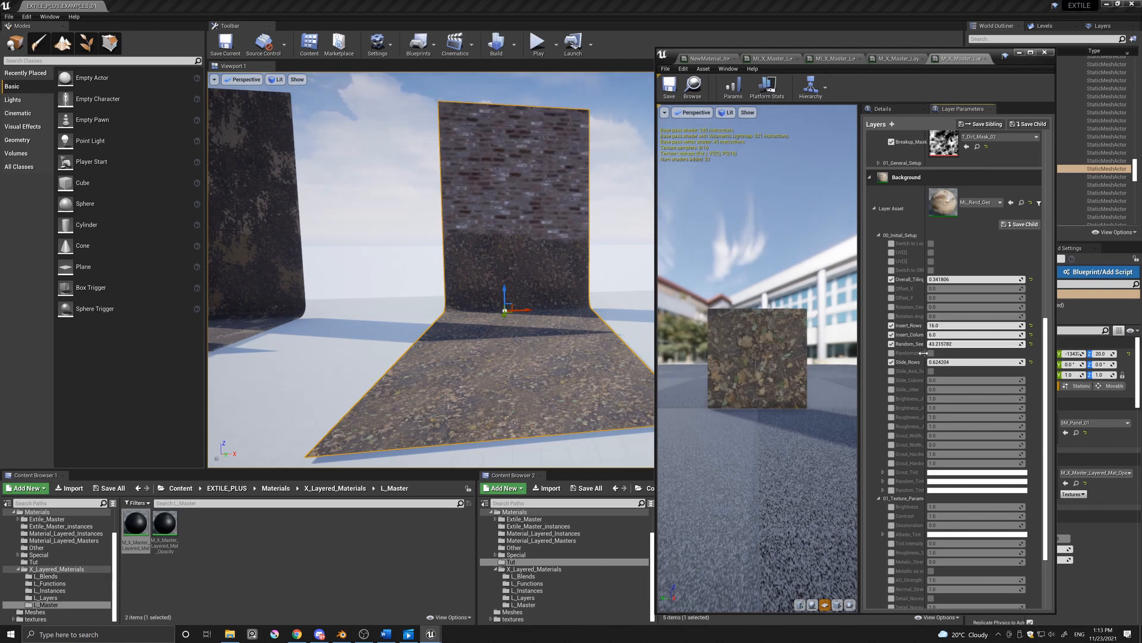
left_click_drag(952, 362, 955, 362)
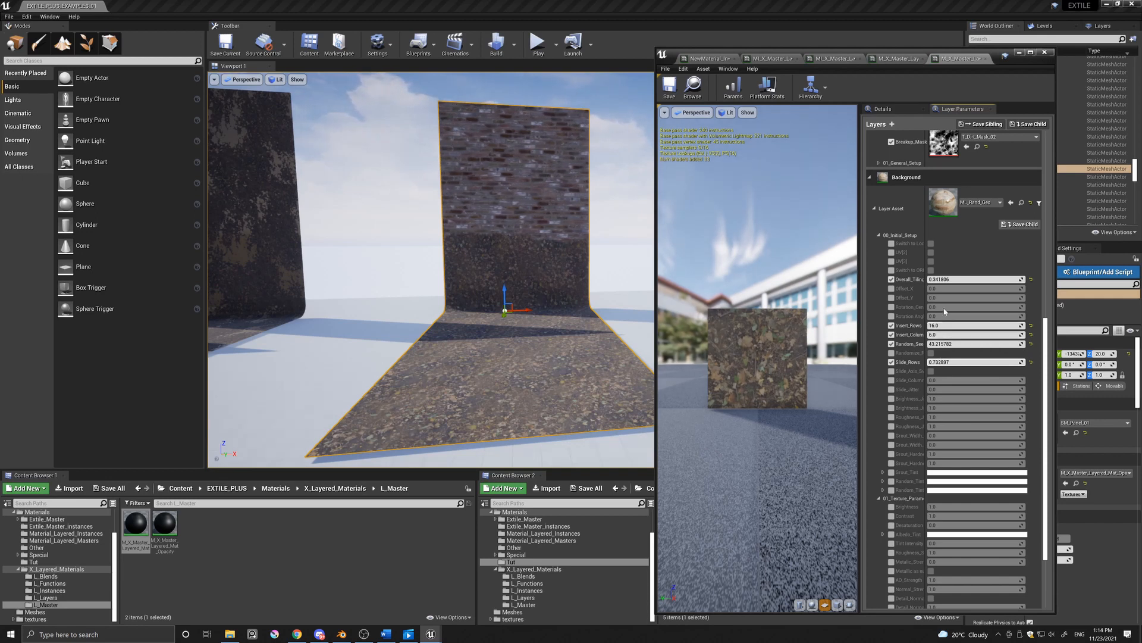
scroll(476, 334, "up", 3)
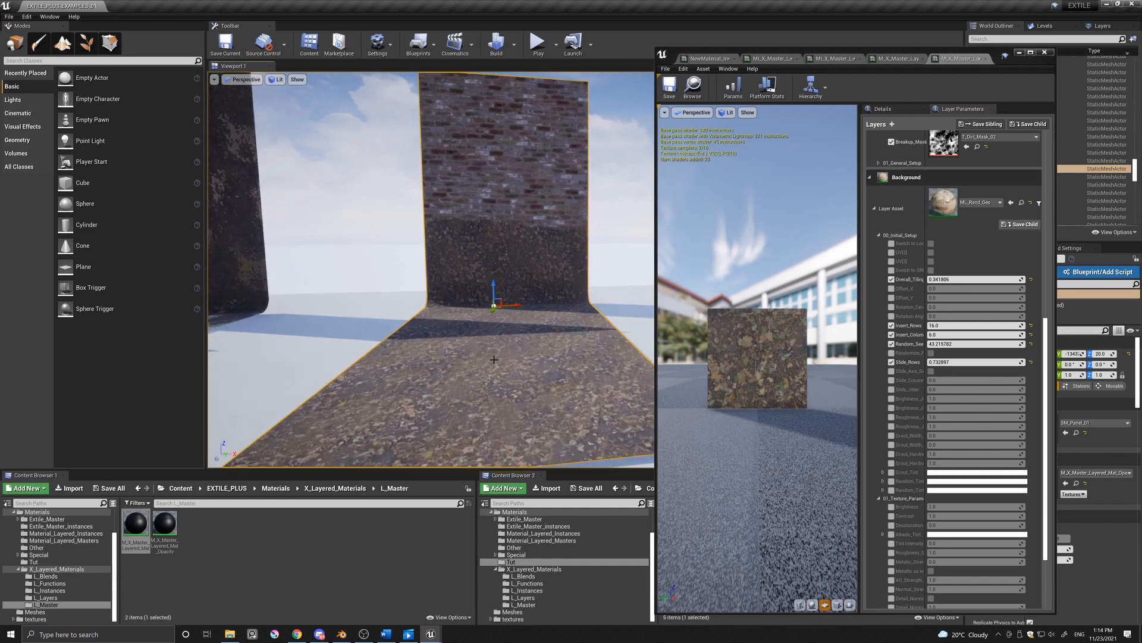
middle_click_drag(495, 338, 480, 329)
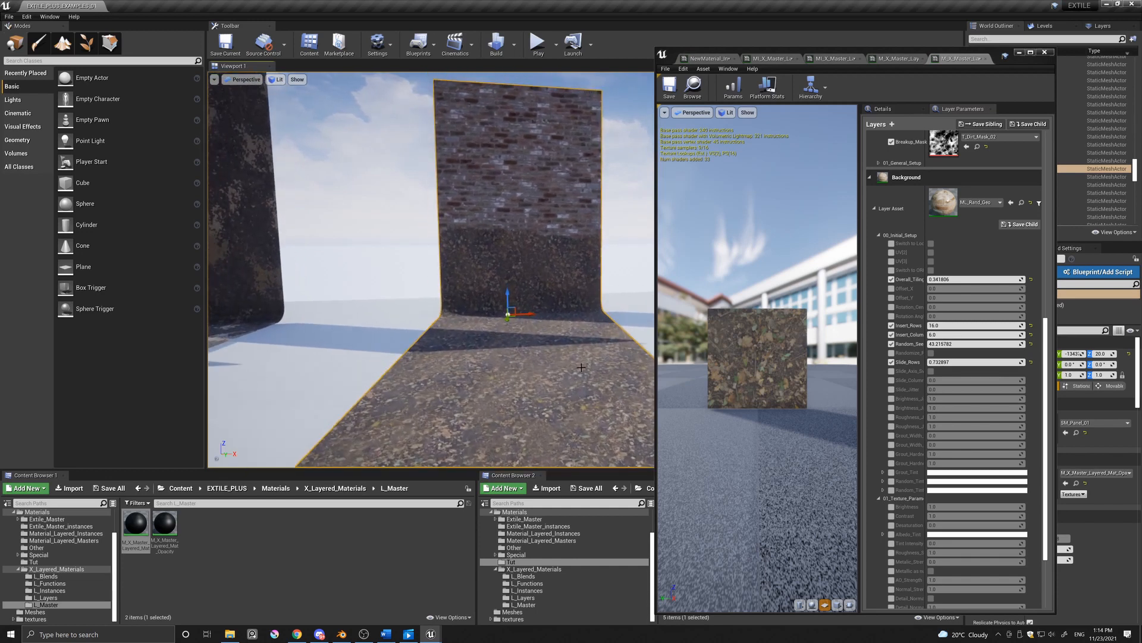
Step: Set HM_Offset to about 0.10 and HM_Contrast to about 1.17 in Layer 1's height mask blend so the gravel sits lower on the wall
scroll(976, 211, "up", 10)
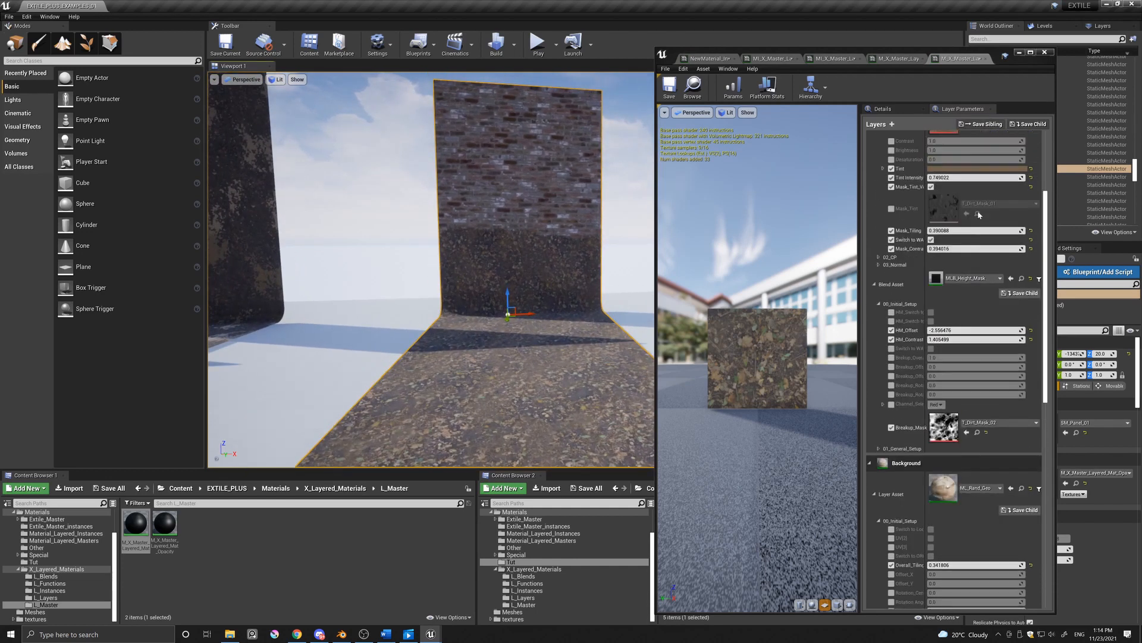
scroll(979, 209, "up", 5)
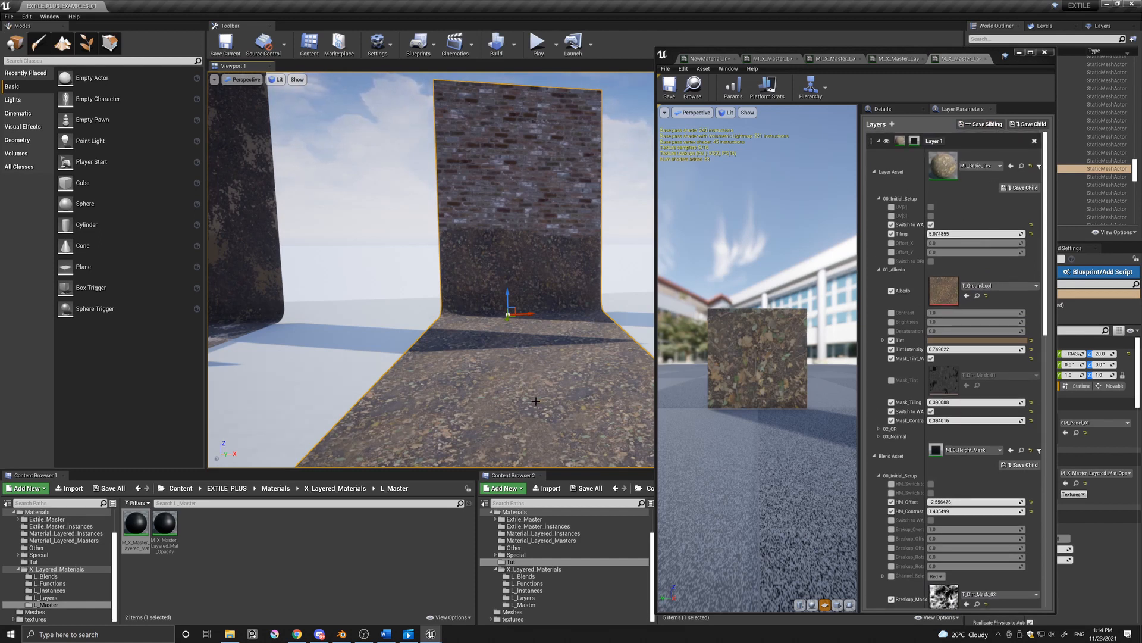
middle_click_drag(514, 393, 582, 412)
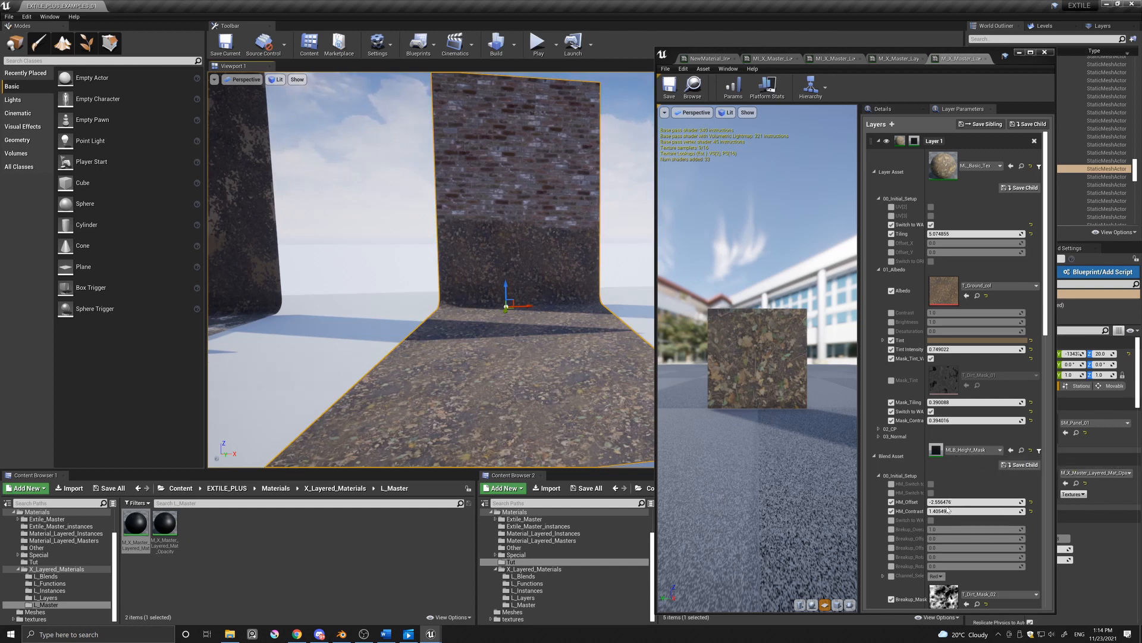
mouse_move(952, 502)
left_mouse_down()
mouse_move(1113, 502)
mouse_move(946, 501)
left_mouse_up()
key("w")
right_click_drag(554, 382, 584, 372)
key("s")
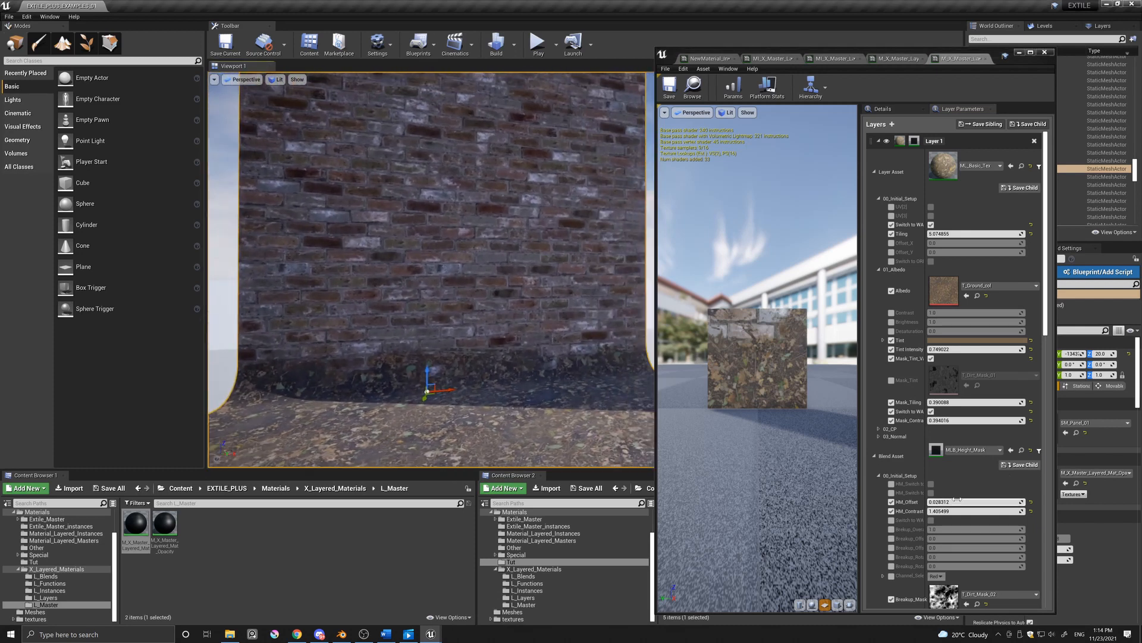
mouse_move(962, 502)
left_mouse_down()
mouse_move(988, 502)
mouse_move(968, 511)
left_mouse_up()
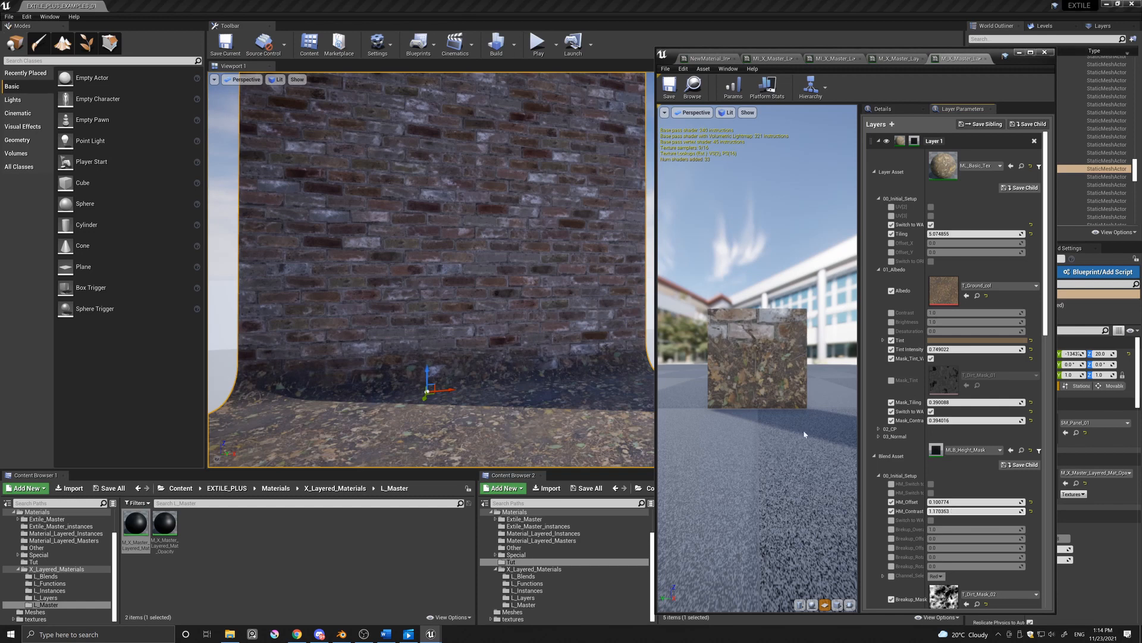
Step: Examine the adjusted brick panel, minimize the material instance editor, and look over the row of layered example panels in the level
right_click_drag(494, 213, 488, 187)
right_click_drag(508, 133, 513, 136)
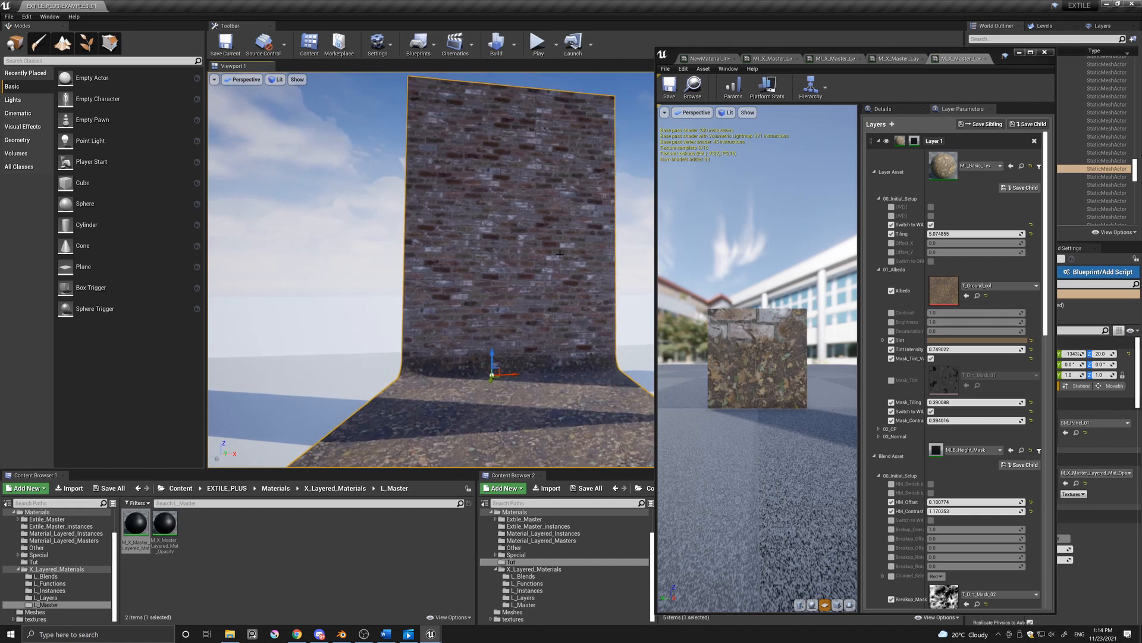
scroll(466, 209, "down", 5)
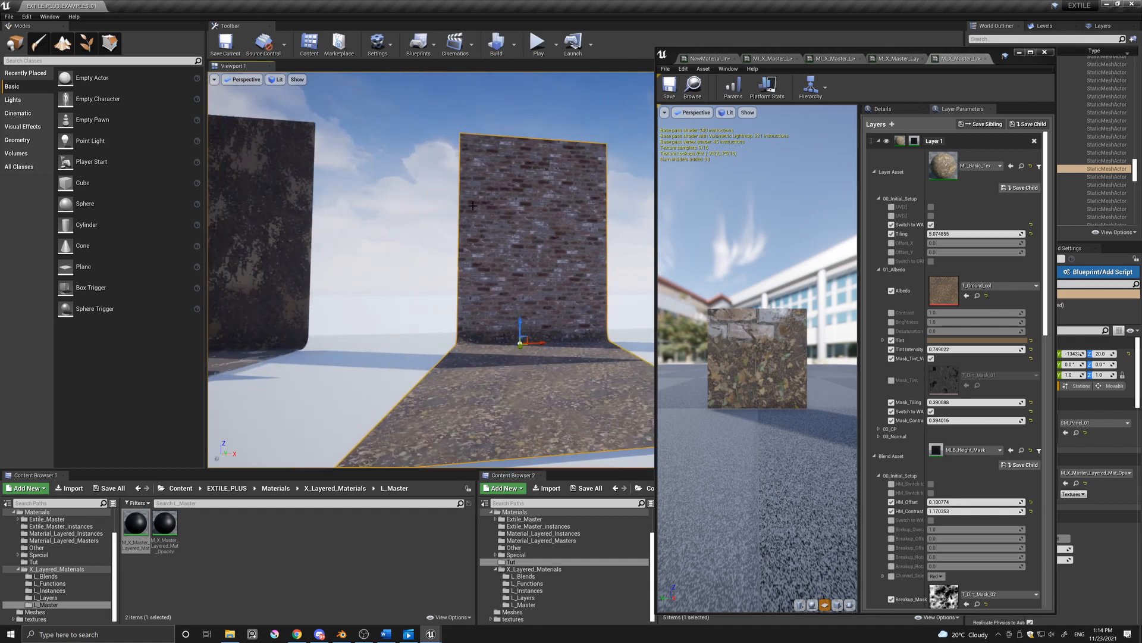
middle_click_drag(352, 210, 304, 205)
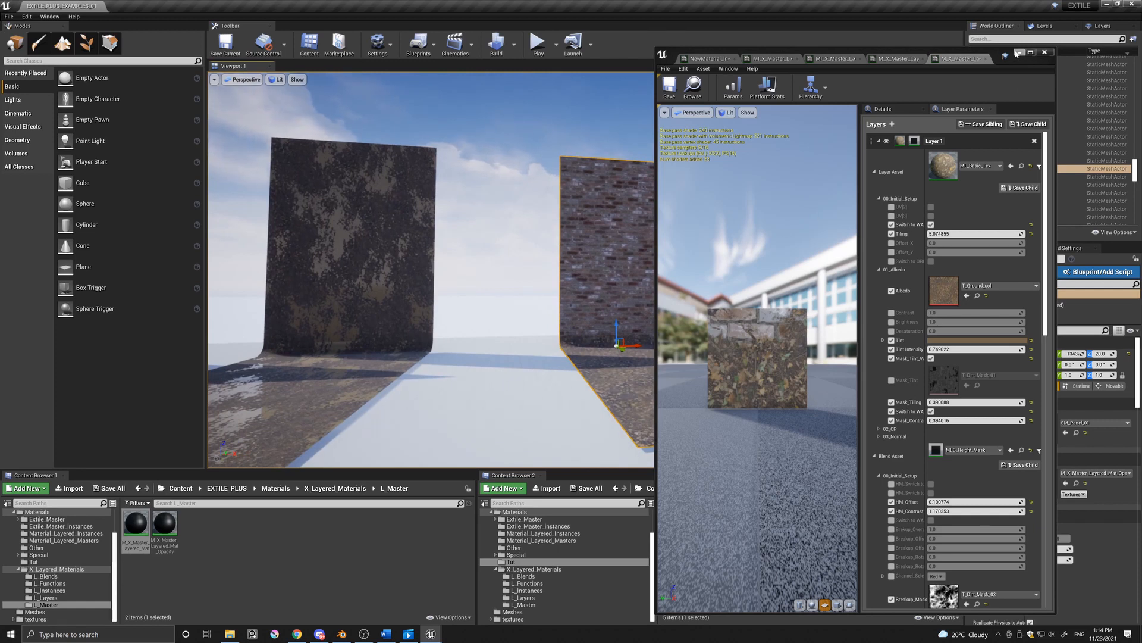
left_click(1018, 54)
middle_click_drag(595, 238, 410, 259)
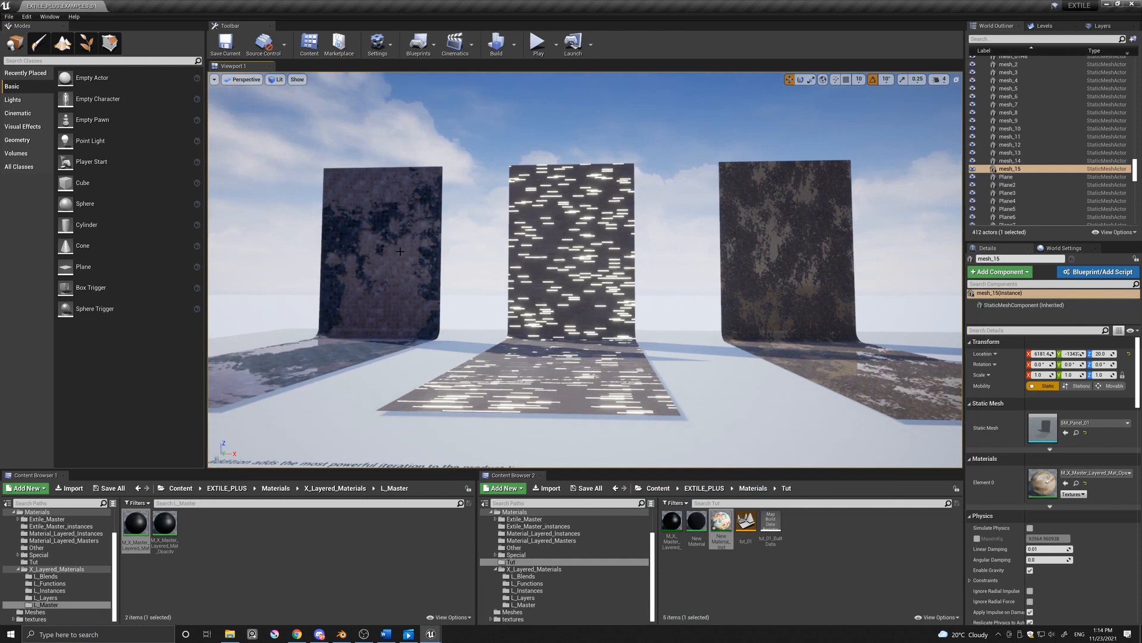
right_click_drag(400, 251, 465, 262)
middle_click_drag(465, 261, 444, 261)
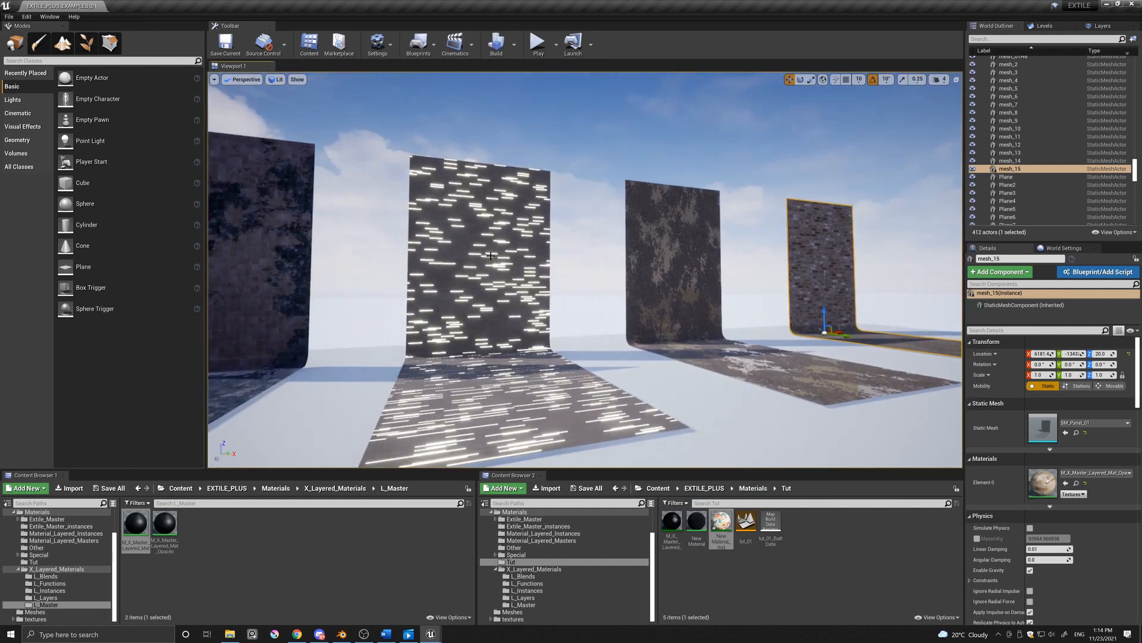
scroll(491, 256, "up", 3)
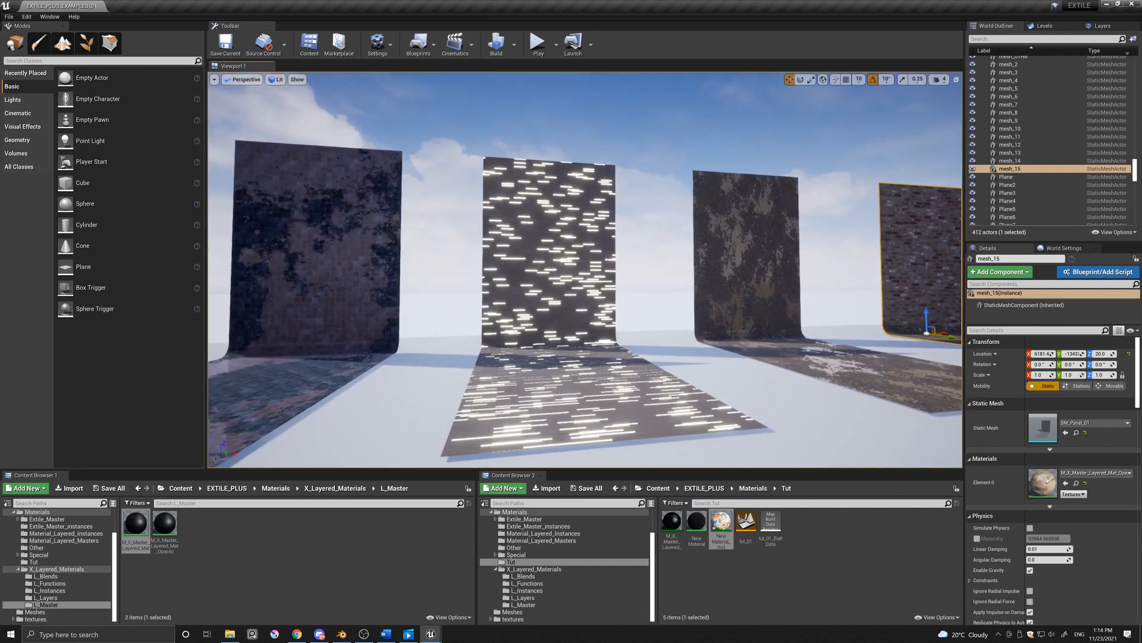
right_click_drag(506, 243, 536, 262)
key("a")
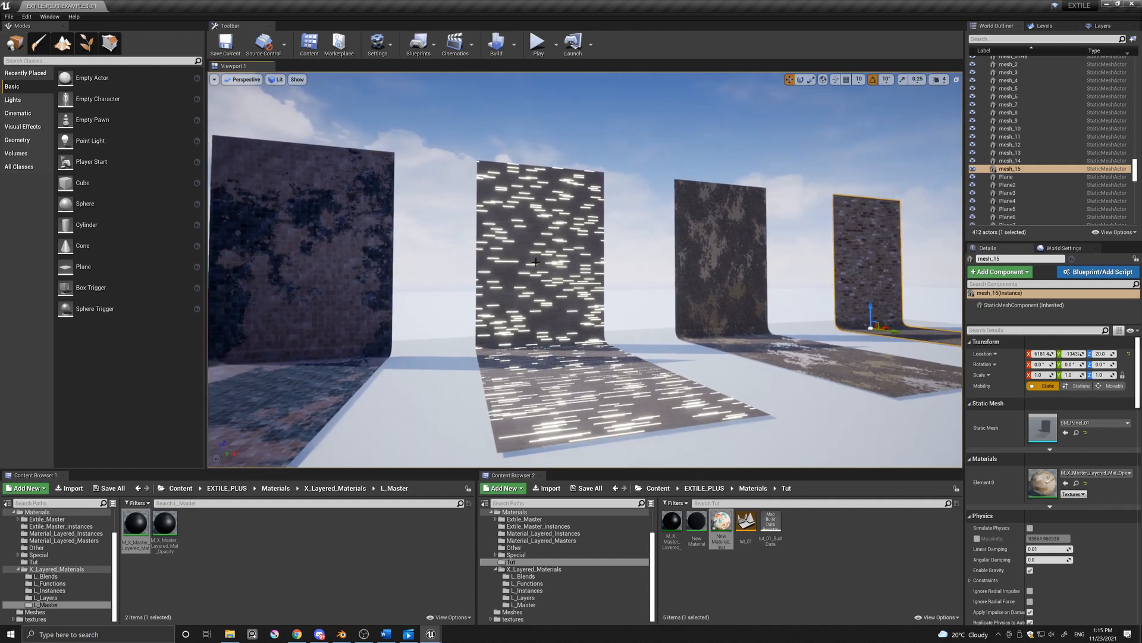